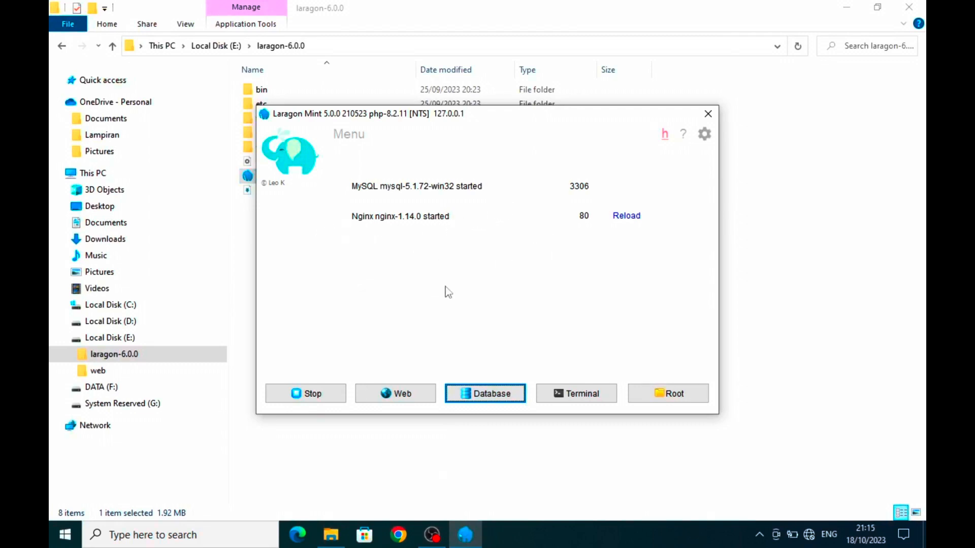
# - Launch HeidiSQL from Laragon's MySQL menu and allow the unverified program to run
pyautogui.click(346, 134)
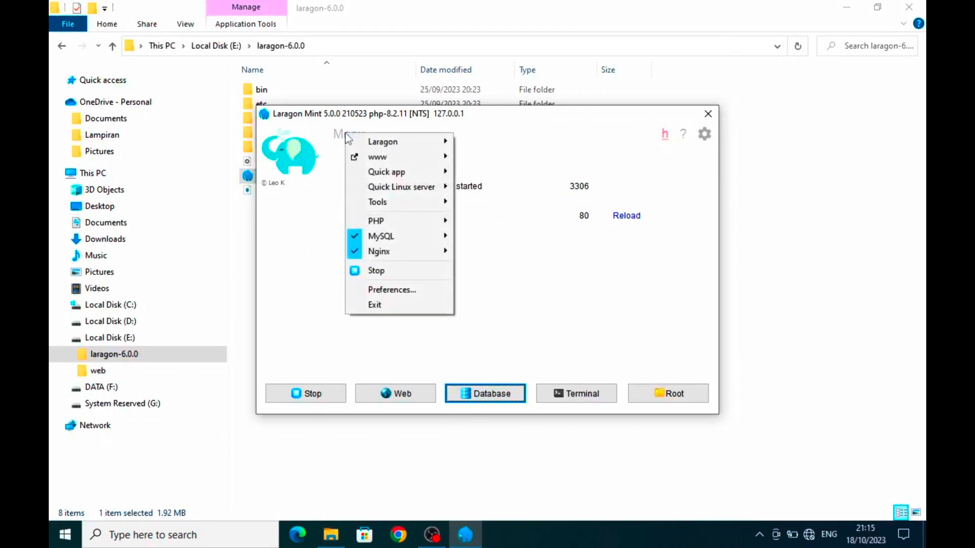
pyautogui.moveTo(378, 238)
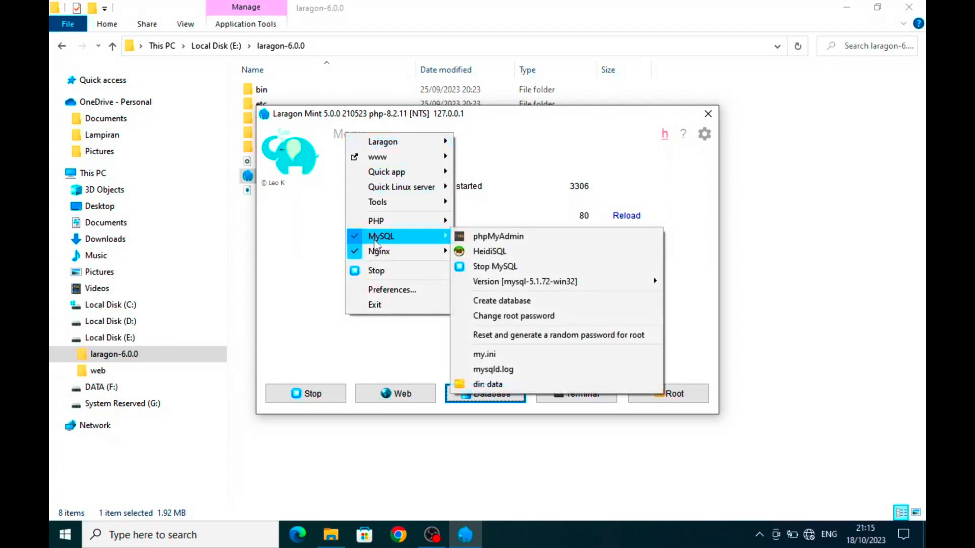
pyautogui.click(522, 255)
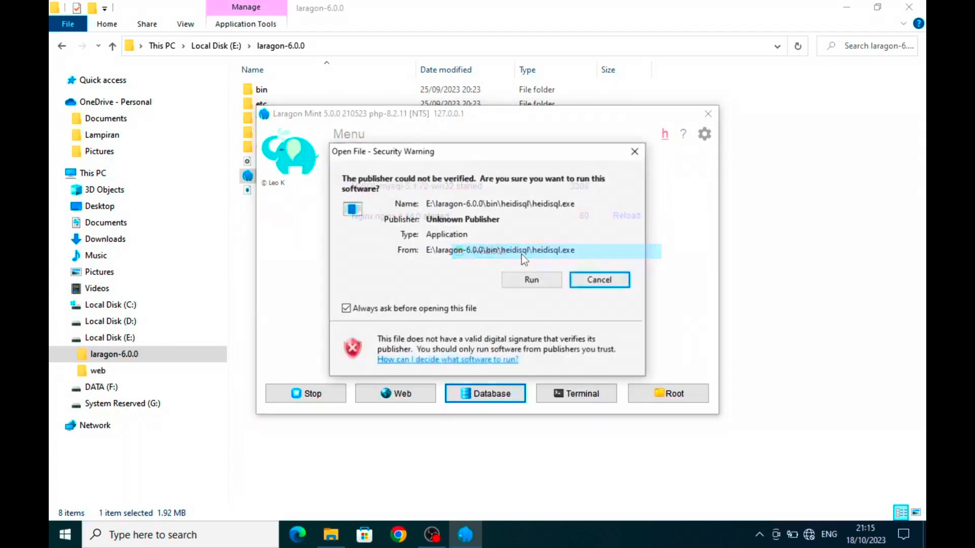
pyautogui.click(532, 280)
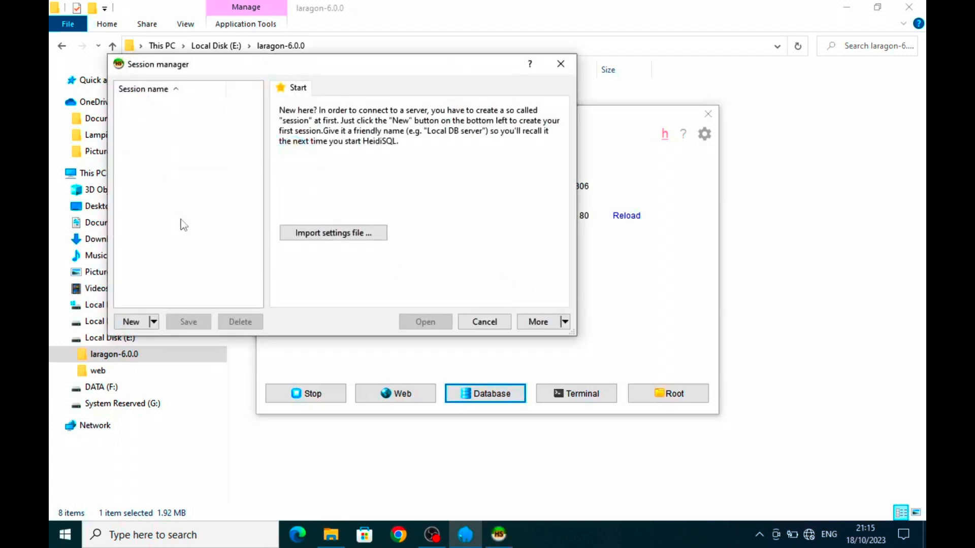
# - Create a new connection session named MyDB
pyautogui.click(140, 323)
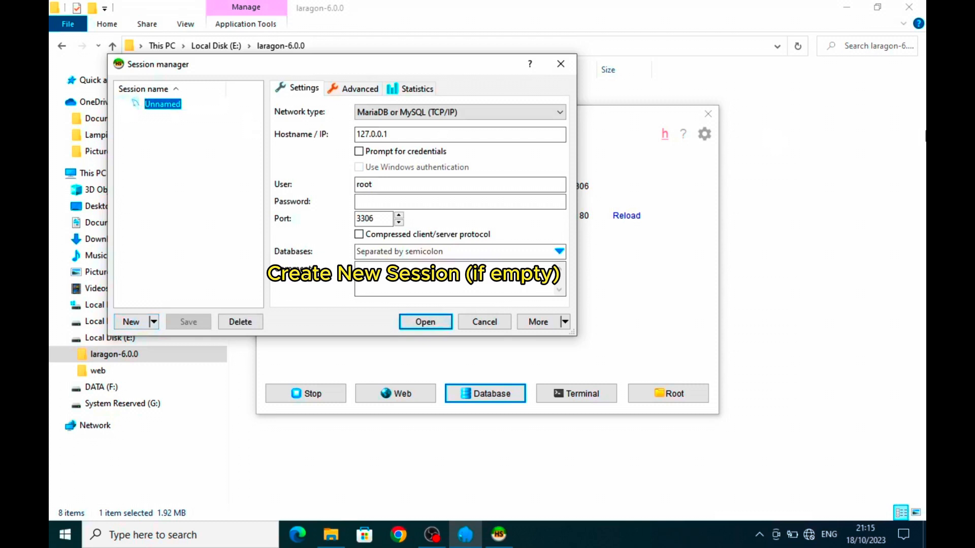
pyautogui.write('MyDB')
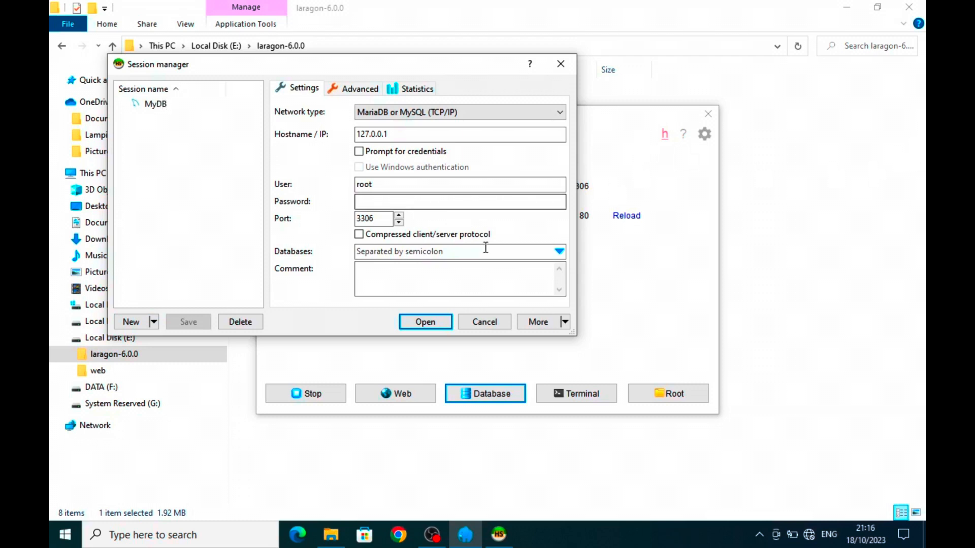
pyautogui.press('Return')
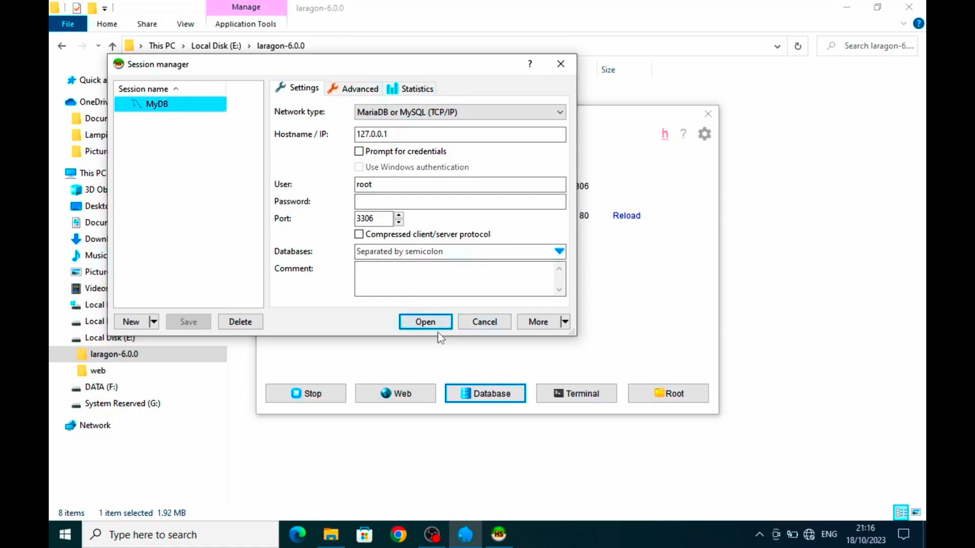
# - After the access-denied error, enter the root password and connect to the local server
pyautogui.click(415, 326)
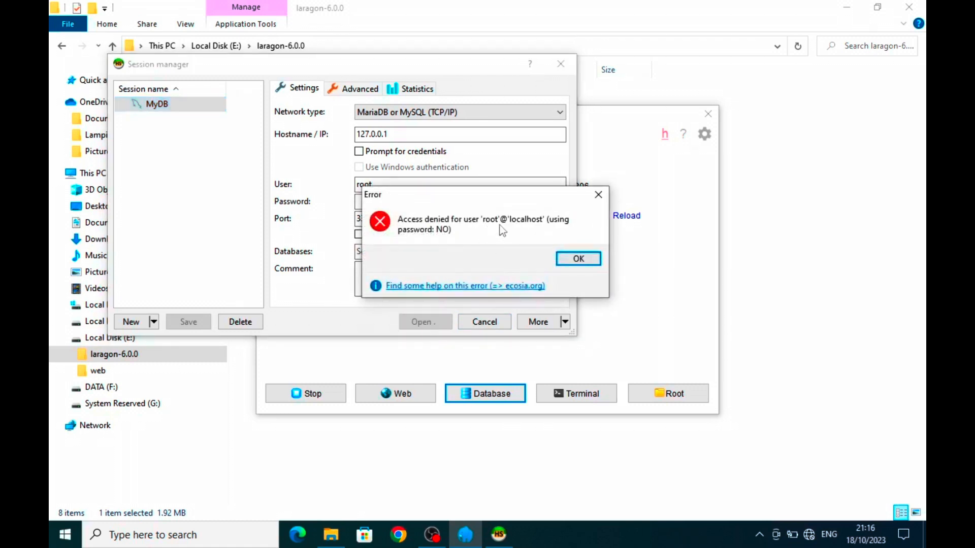
pyautogui.click(572, 258)
pyautogui.click(459, 203)
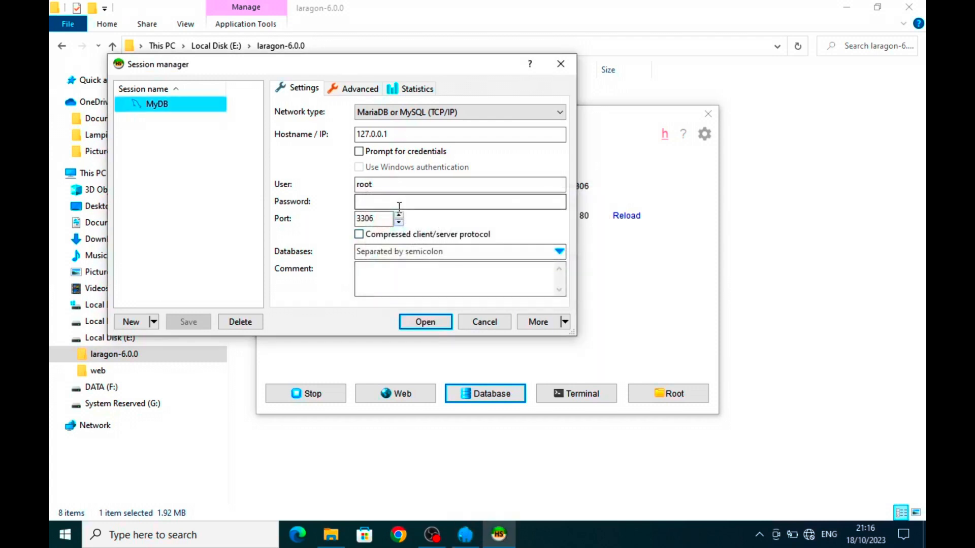
pyautogui.write('ro')
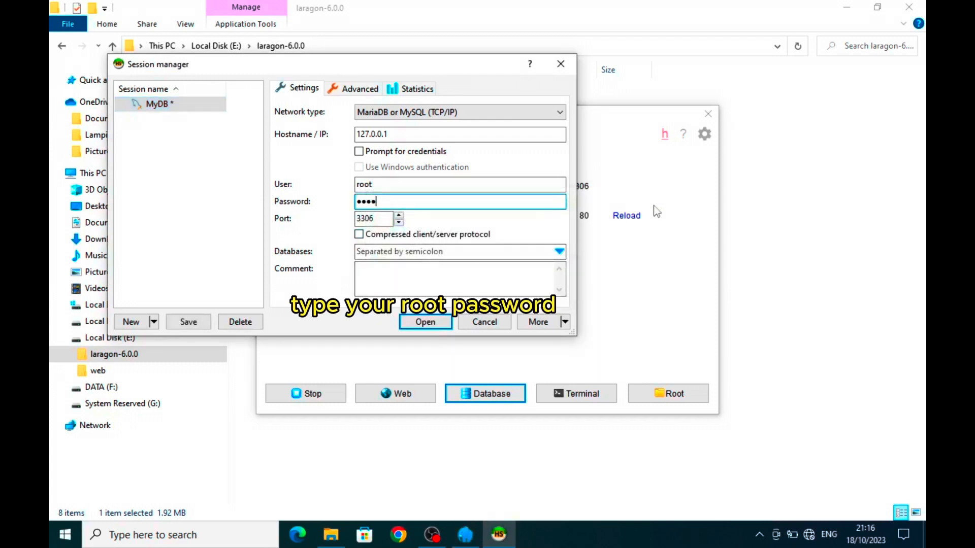
pyautogui.click(420, 322)
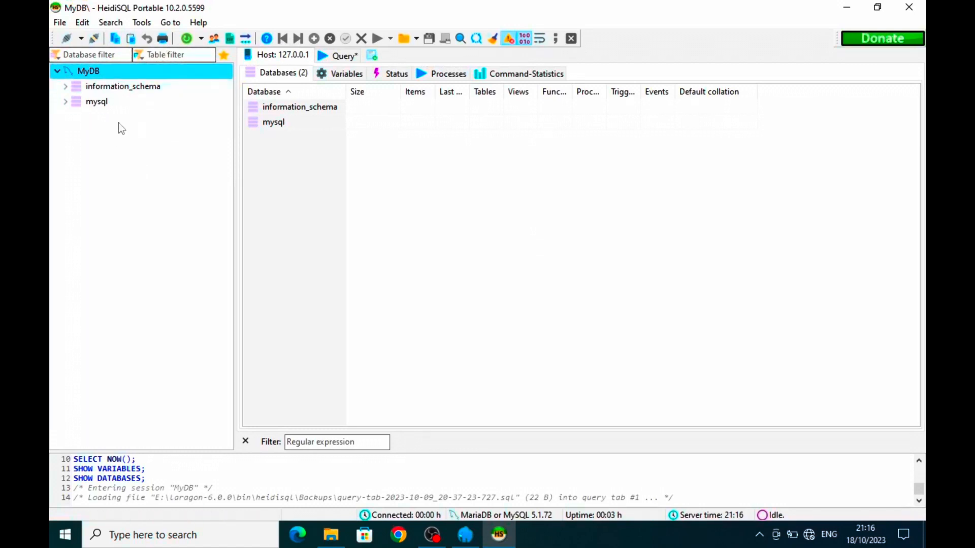
# - Create the database dbFirstDB from the tree's context menu and open dbfirstdb
pyautogui.rightClick(128, 155)
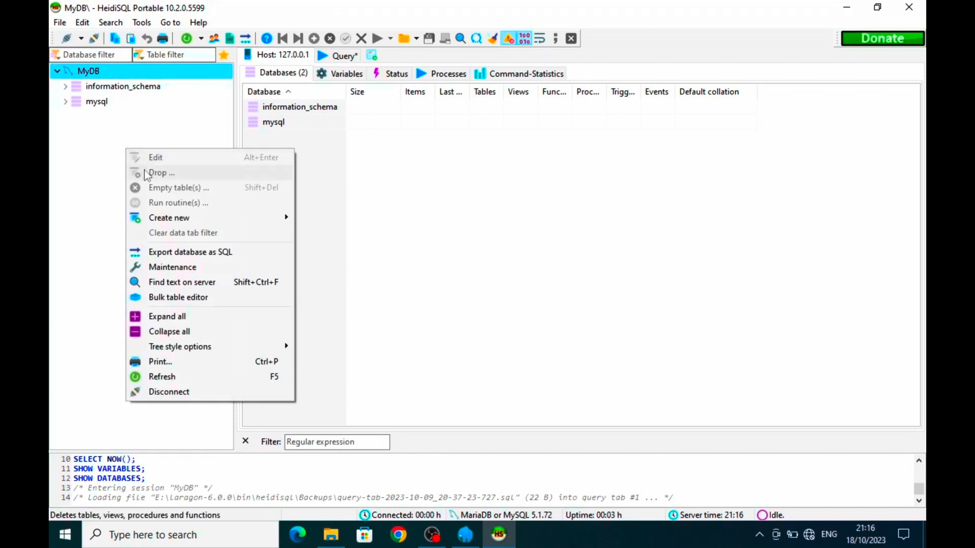
pyautogui.moveTo(165, 221)
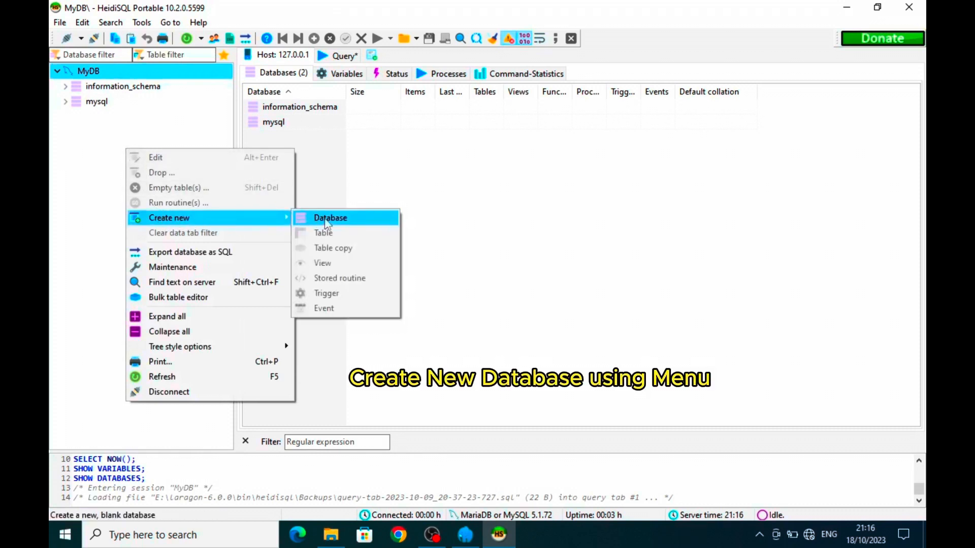
pyautogui.click(345, 224)
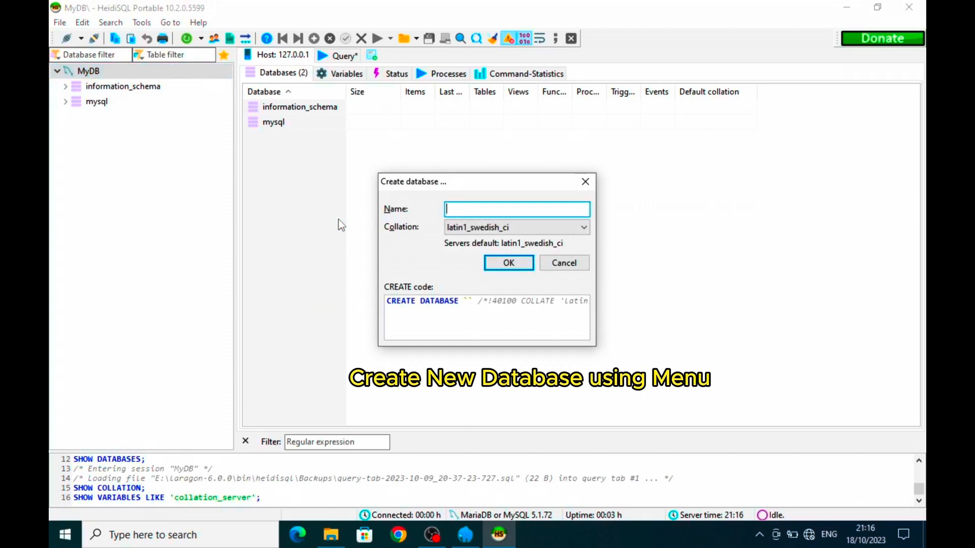
pyautogui.write('db')
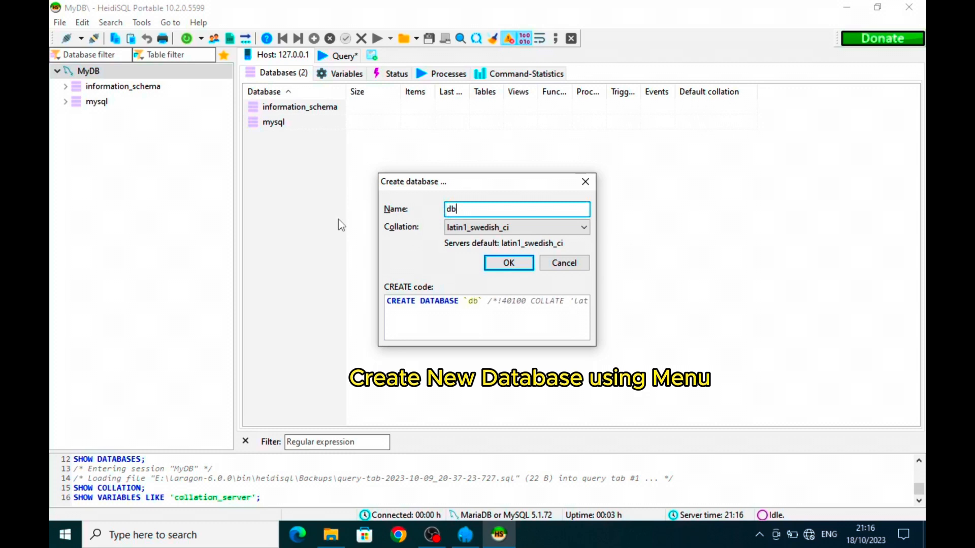
pyautogui.write('FirstDB')
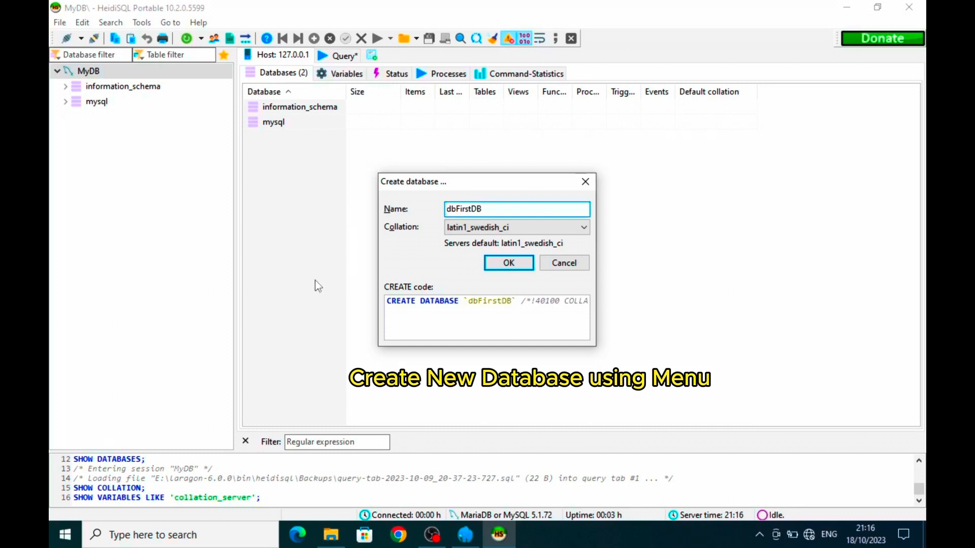
pyautogui.click(510, 264)
pyautogui.click(114, 102)
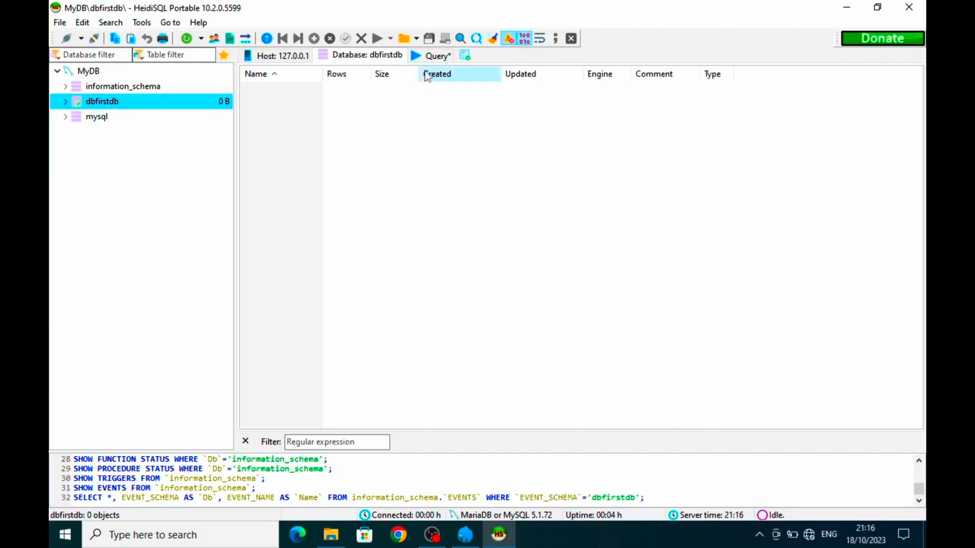
# - Edit the query to CREATE DATABASE dbSecondData and execute it
pyautogui.click(434, 55)
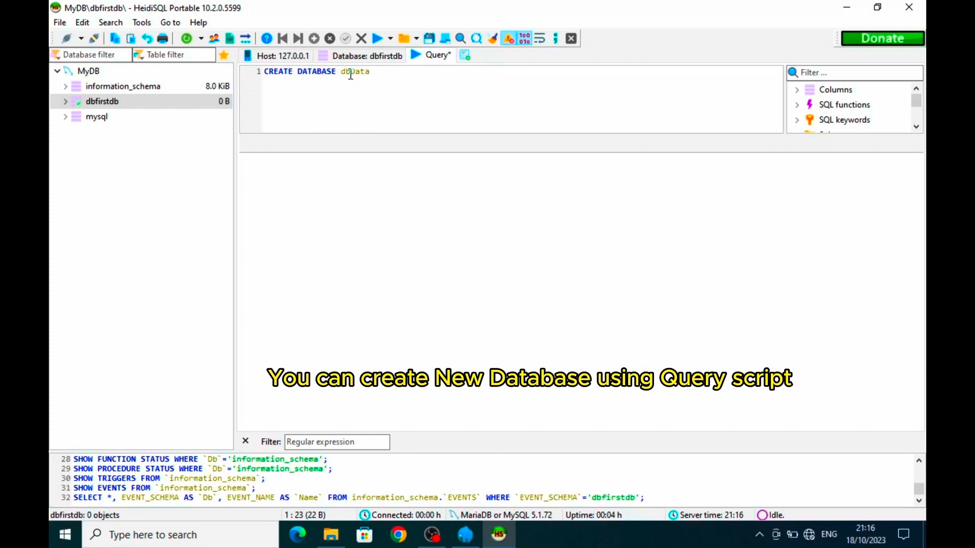
pyautogui.moveTo(351, 74); pyautogui.dragTo(372, 76)
pyautogui.write('SecondData')
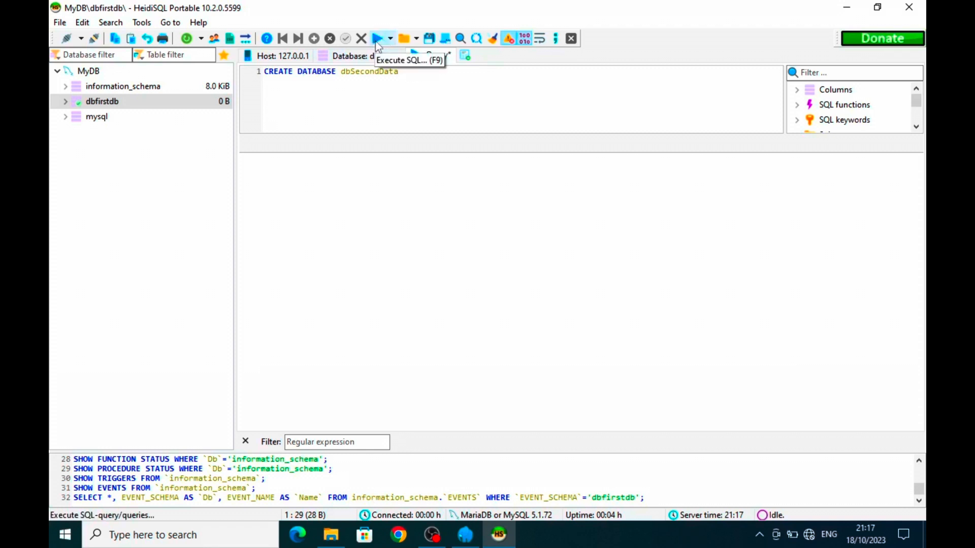
pyautogui.click(376, 42)
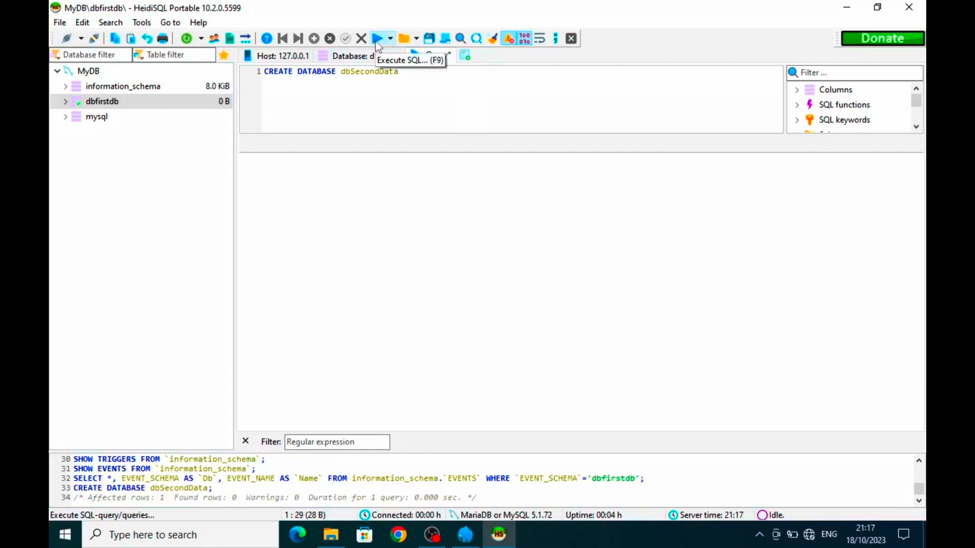
# - Refresh the database tree so dbseconddata appears, then select it
pyautogui.rightClick(142, 213)
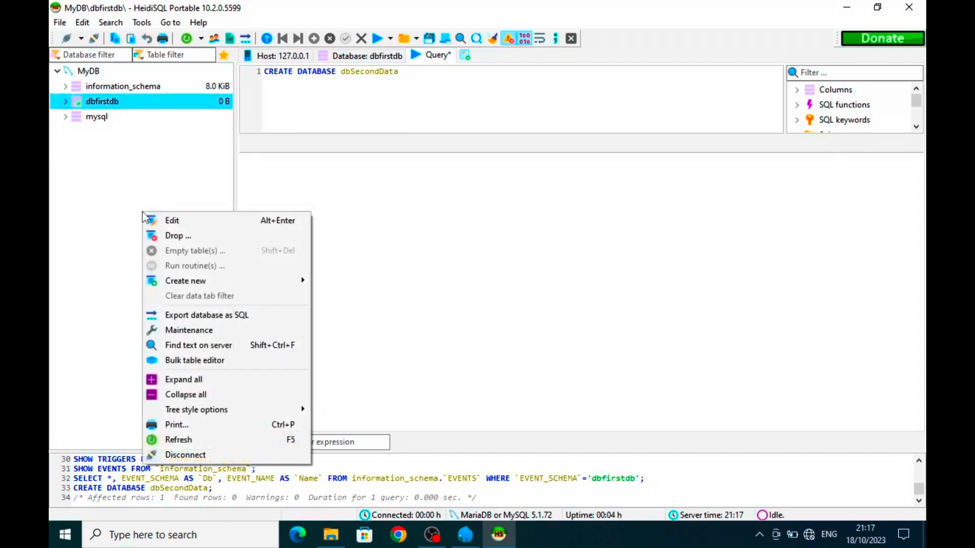
pyautogui.click(178, 439)
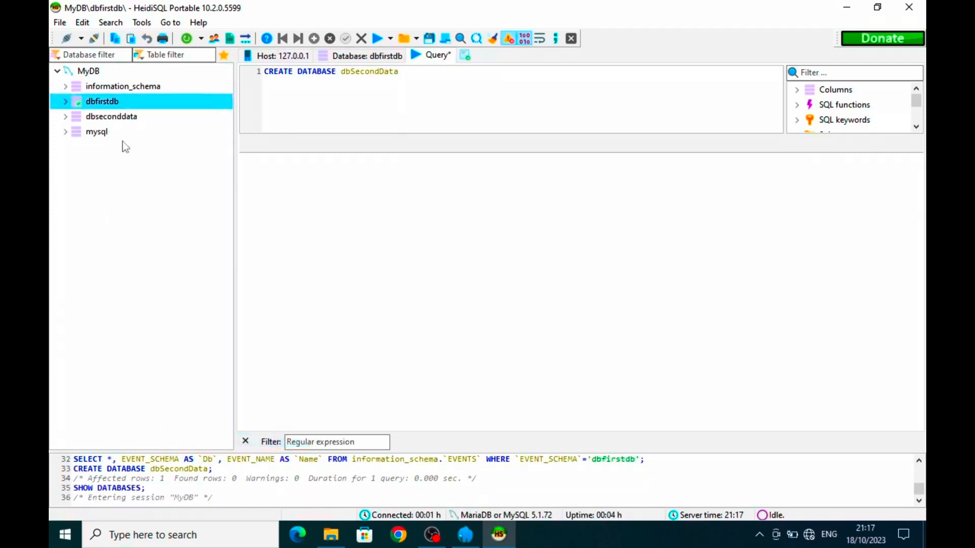
pyautogui.click(121, 116)
pyautogui.click(115, 104)
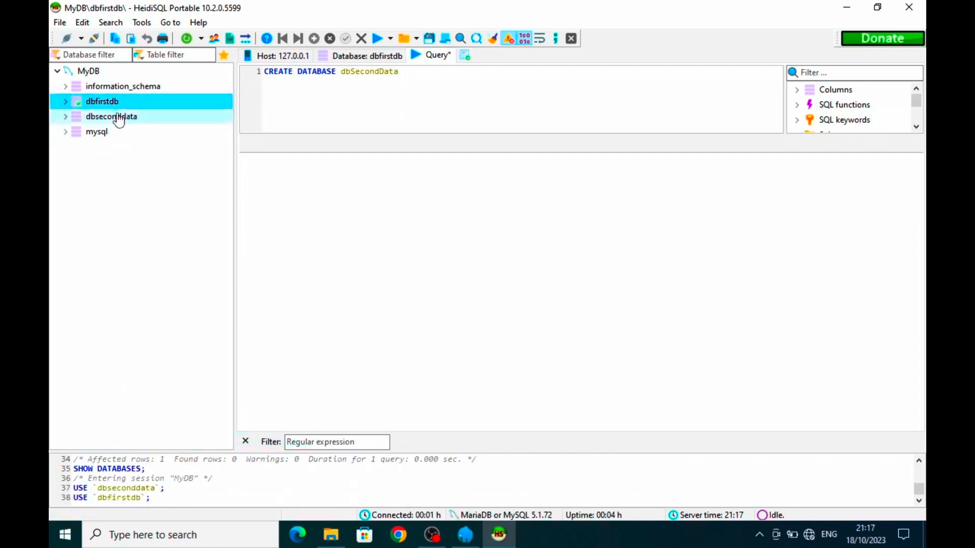
pyautogui.click(118, 118)
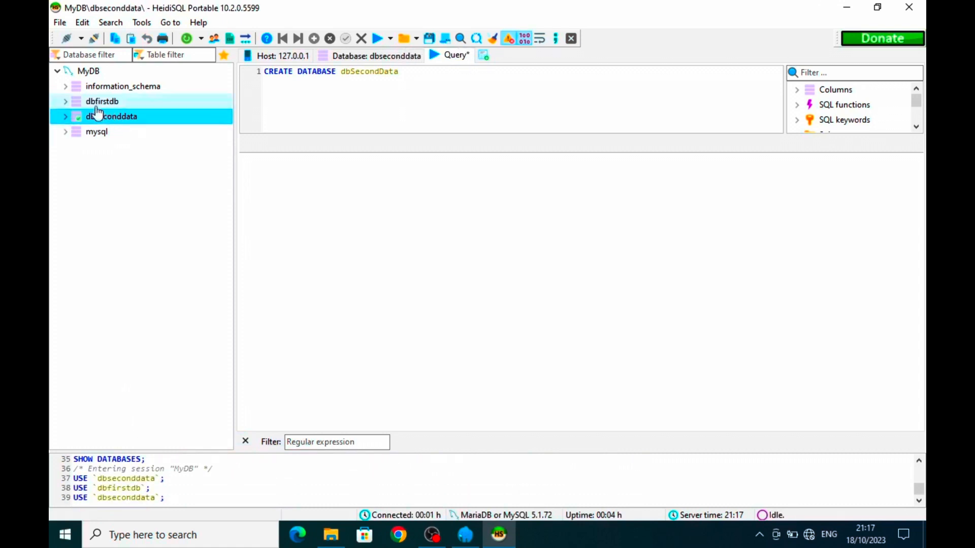
pyautogui.click(71, 104)
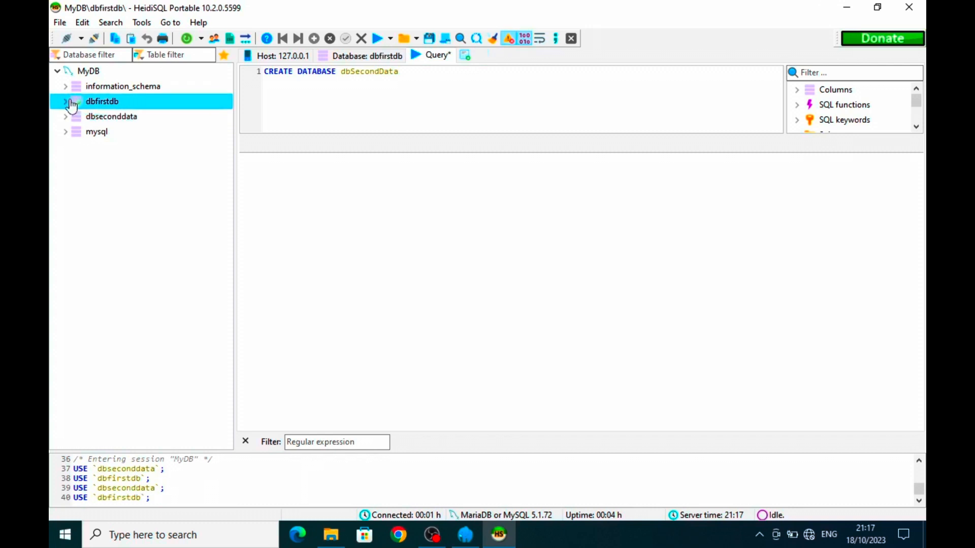
pyautogui.click(70, 101)
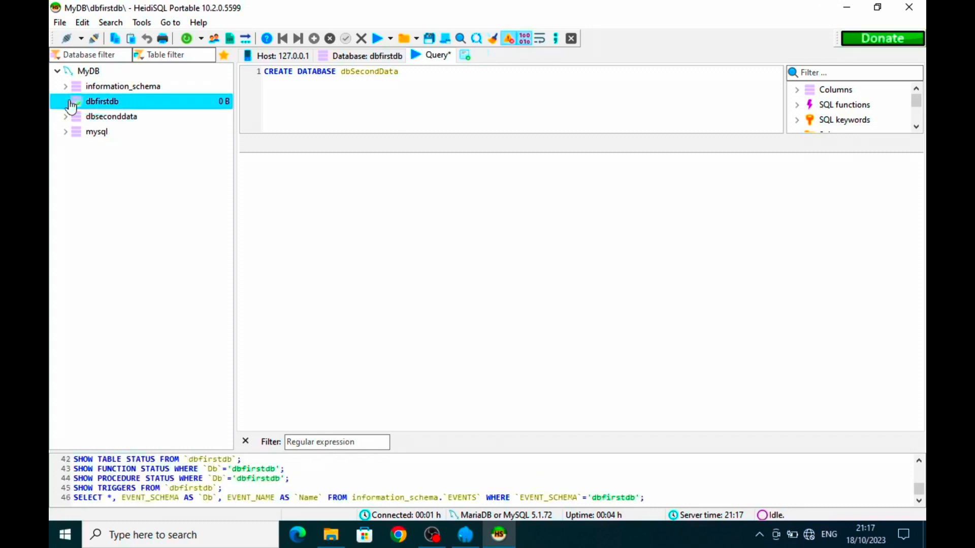
pyautogui.click(118, 119)
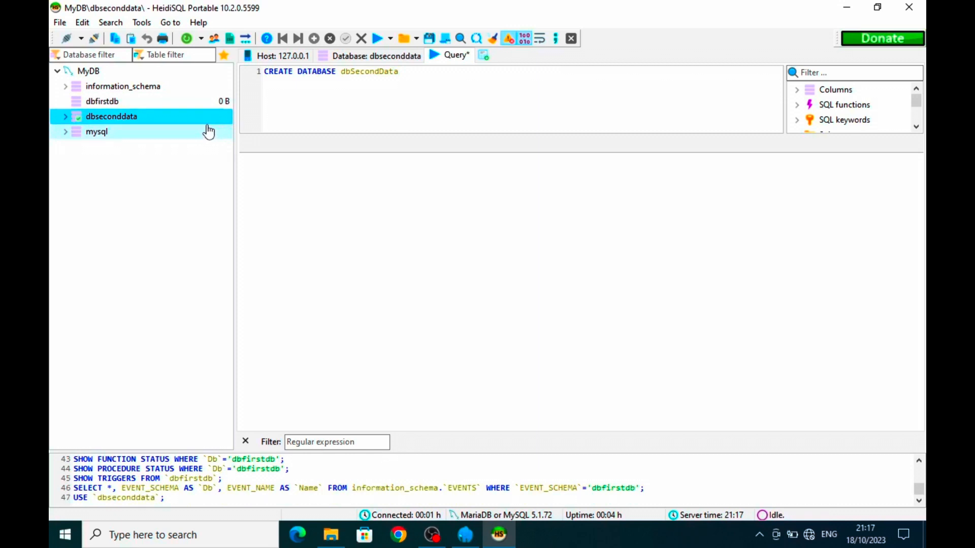
# - Drop the dbseconddata database and return to dbfirstdb
pyautogui.rightClick(144, 122)
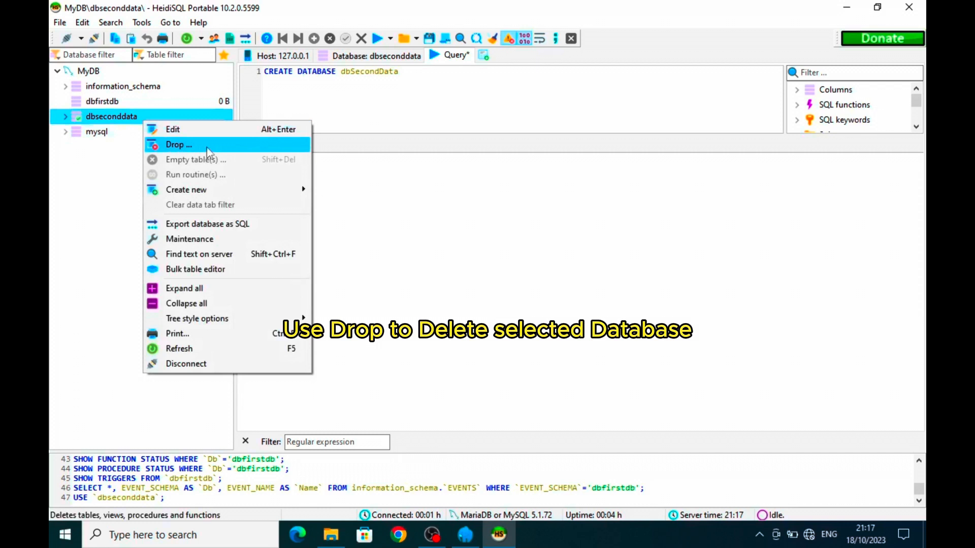
pyautogui.click(208, 147)
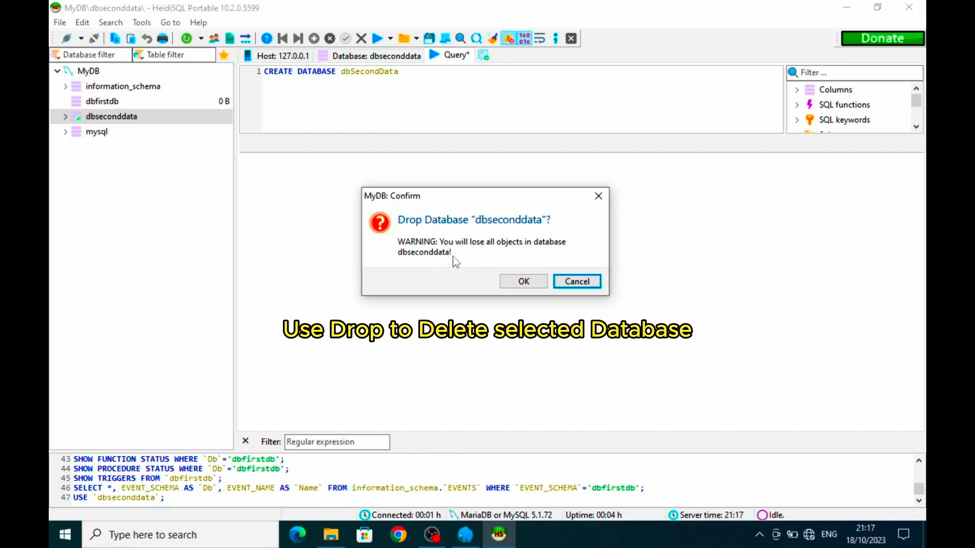
pyautogui.click(512, 282)
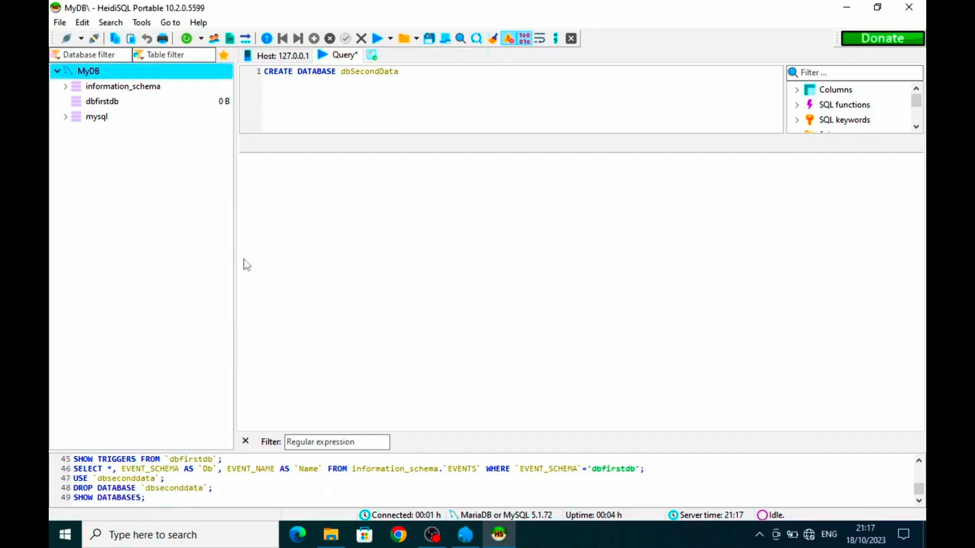
pyautogui.click(103, 101)
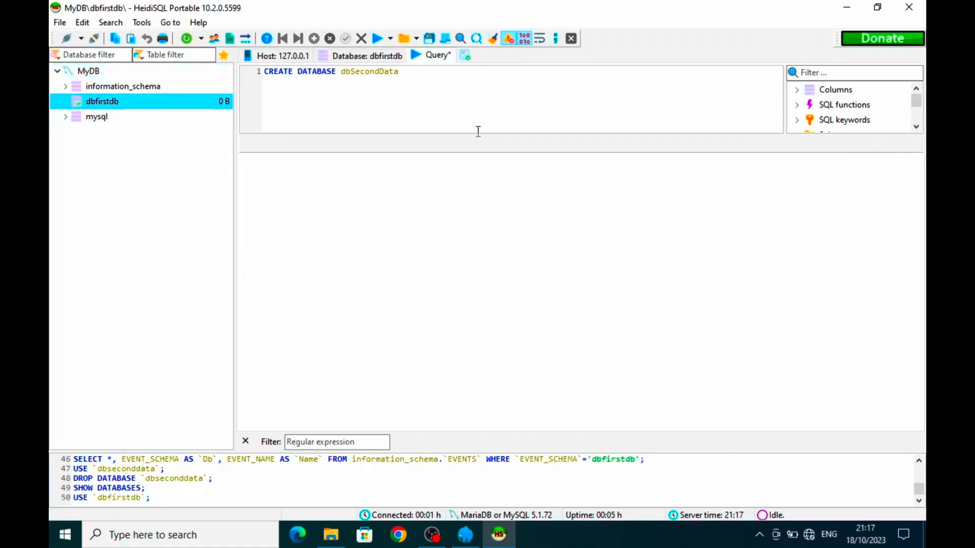
# - Create a new table in dbfirstdb named tbPerson
pyautogui.rightClick(174, 105)
pyautogui.moveTo(293, 182)
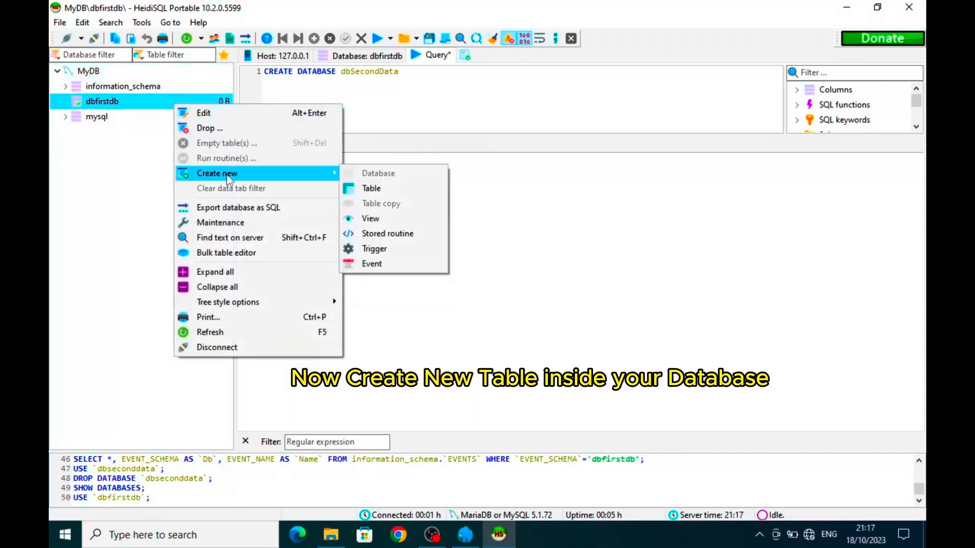
pyautogui.click(395, 199)
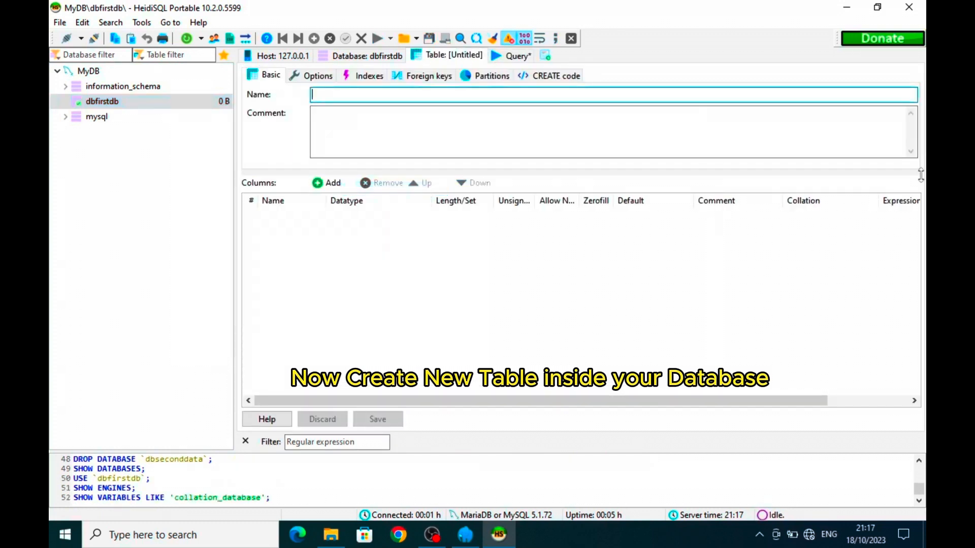
pyautogui.write('tb')
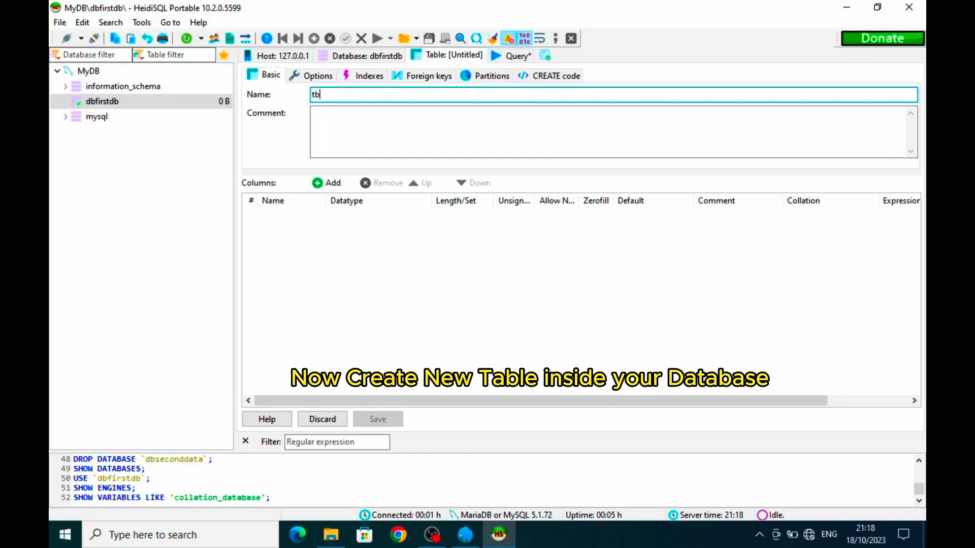
pyautogui.write('Person')
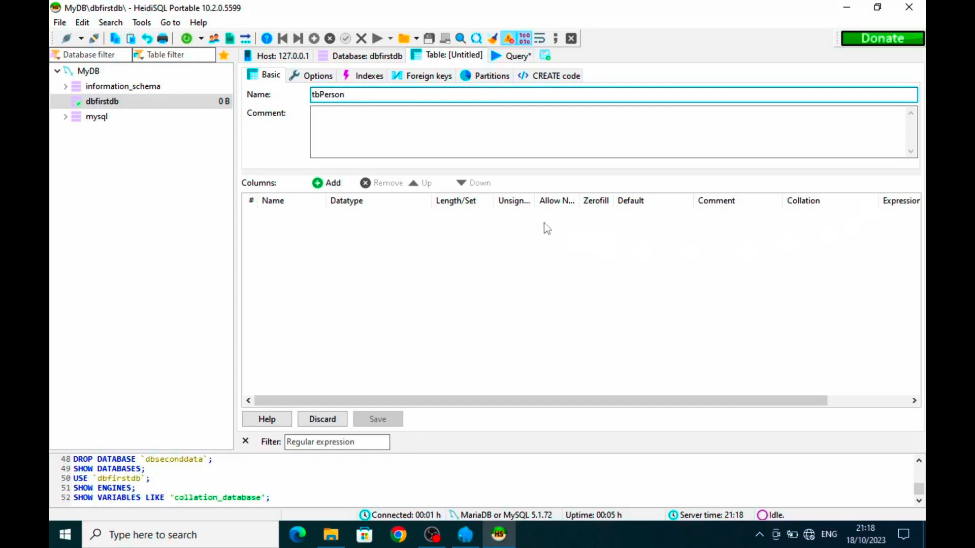
pyautogui.click(421, 142)
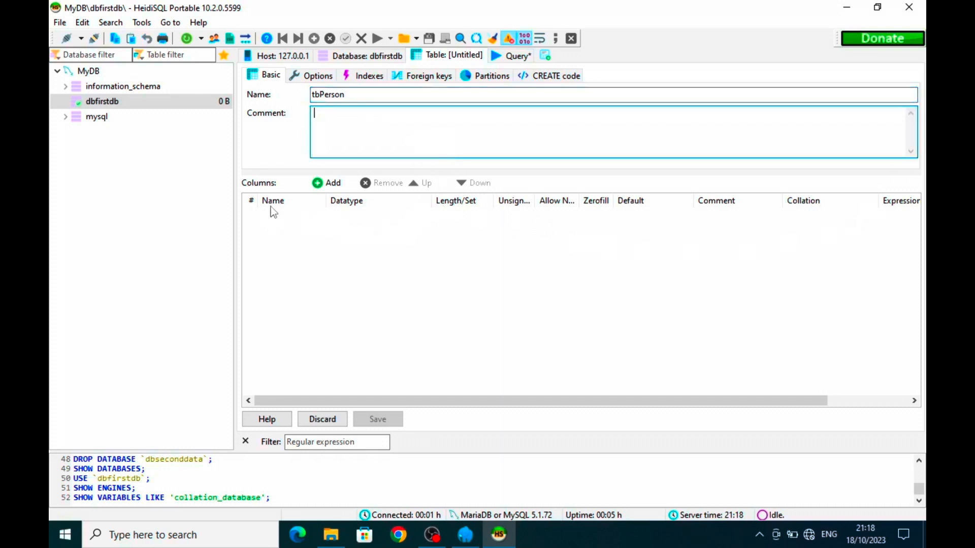
# - Add an id column of type BIGINT with length 11
pyautogui.click(329, 184)
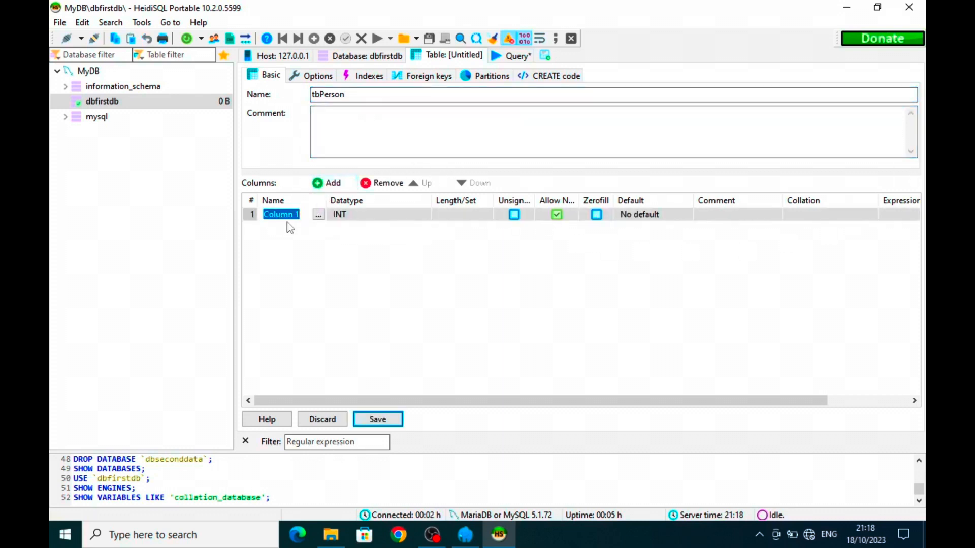
pyautogui.write('id')
pyautogui.press('Tab')
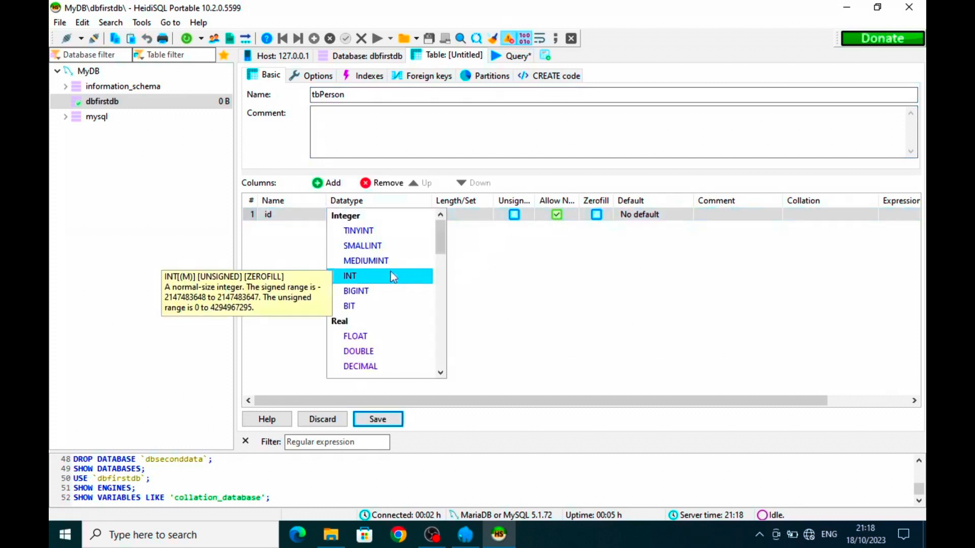
pyautogui.click(356, 291)
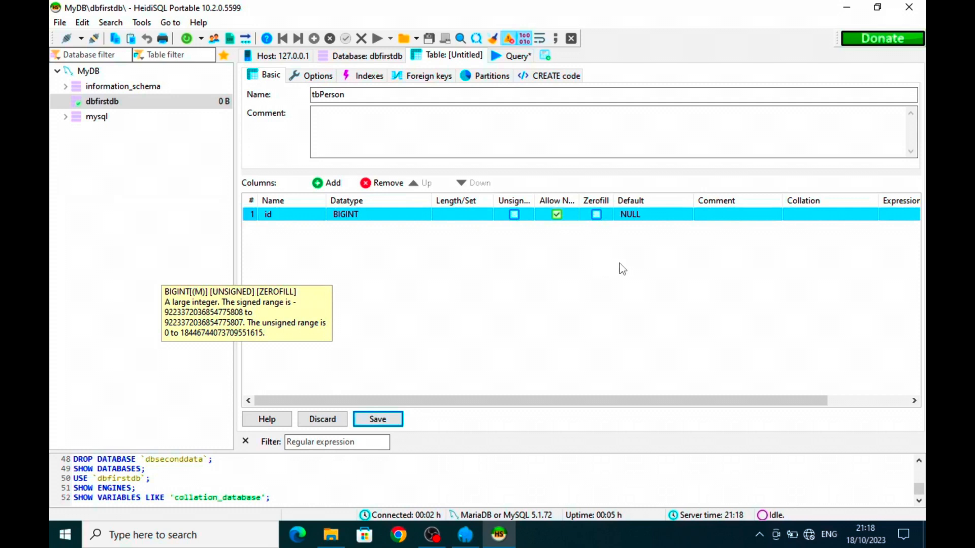
pyautogui.moveTo(601, 401); pyautogui.dragTo(552, 412)
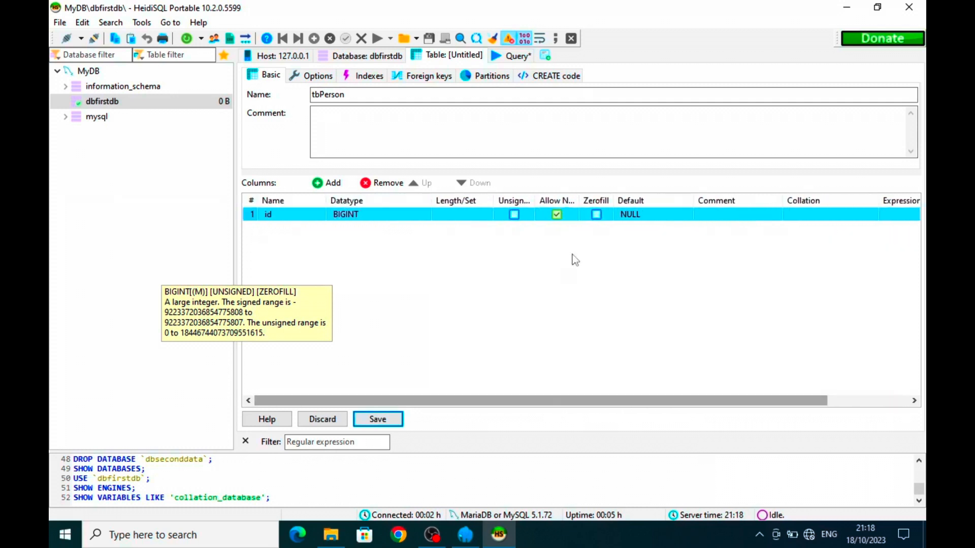
pyautogui.click(450, 215)
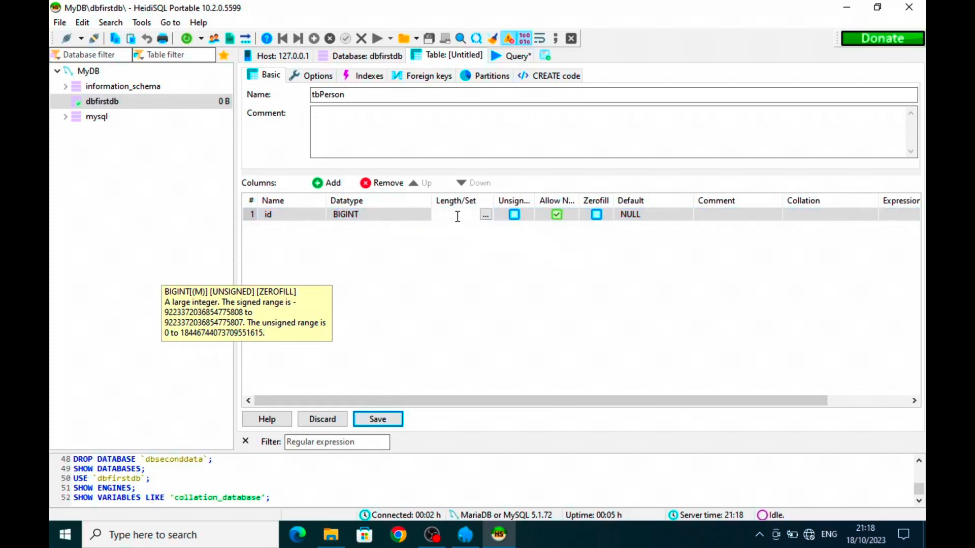
pyautogui.write('11')
pyautogui.press('Return')
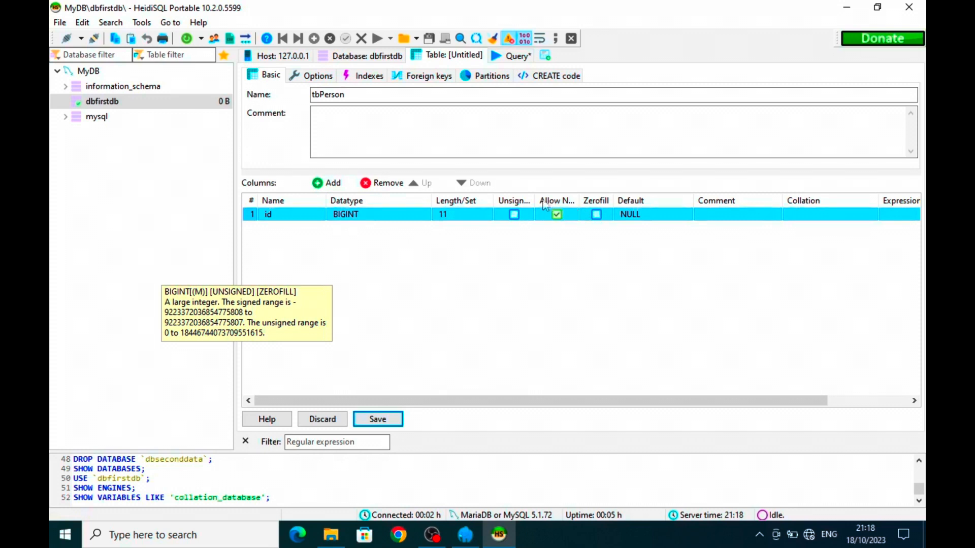
# - Make id not nullable with an AUTO_INCREMENT default, and add a second column
pyautogui.moveTo(537, 202); pyautogui.dragTo(618, 202)
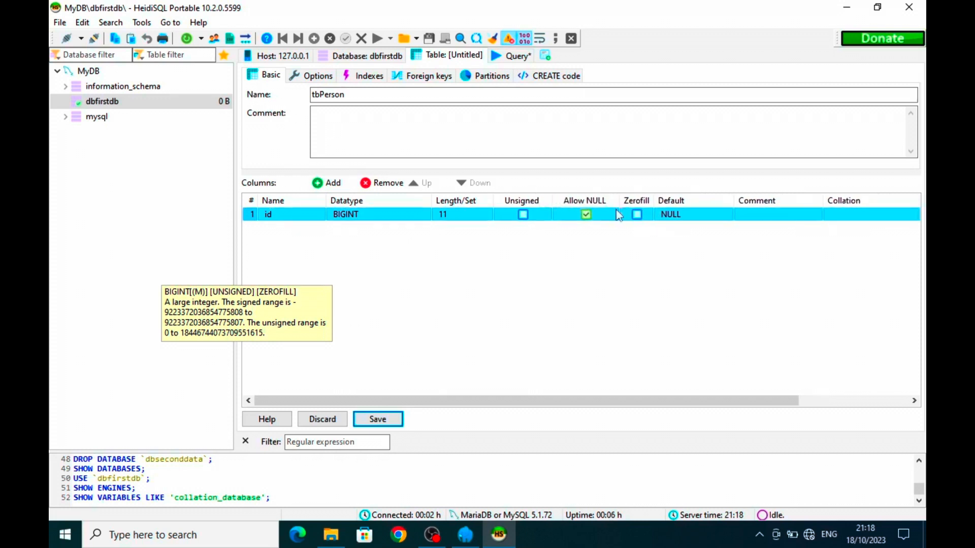
pyautogui.click(587, 215)
pyautogui.moveTo(538, 401); pyautogui.dragTo(600, 408)
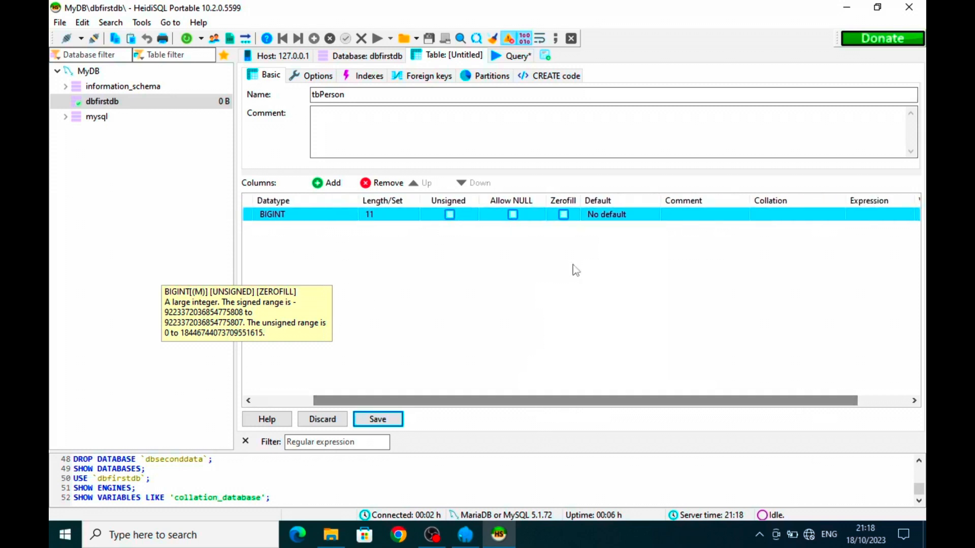
pyautogui.doubleClick(614, 216)
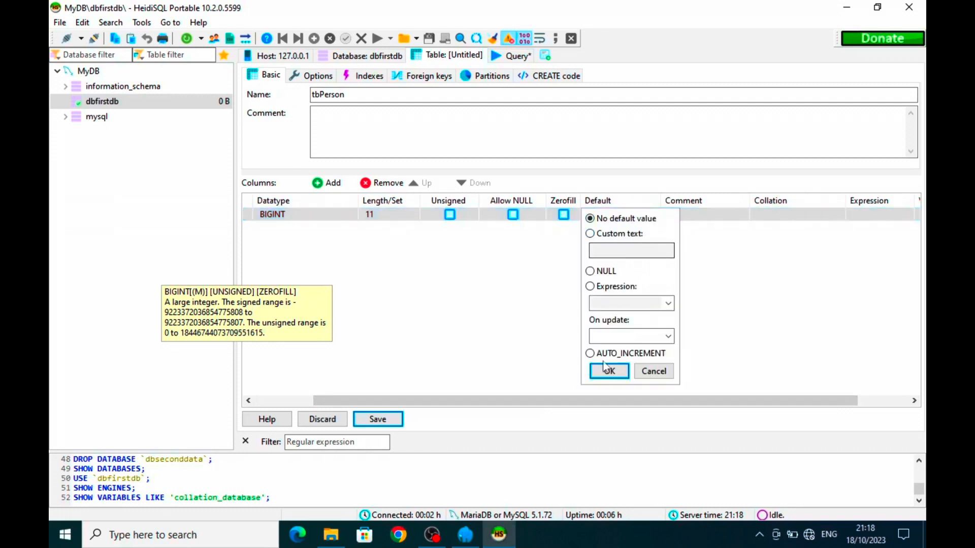
pyautogui.click(589, 354)
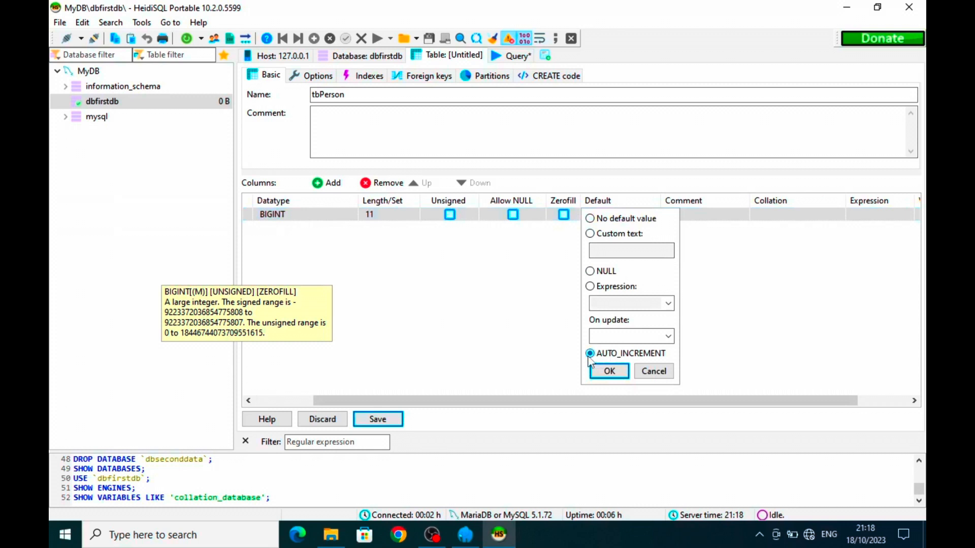
pyautogui.click(609, 372)
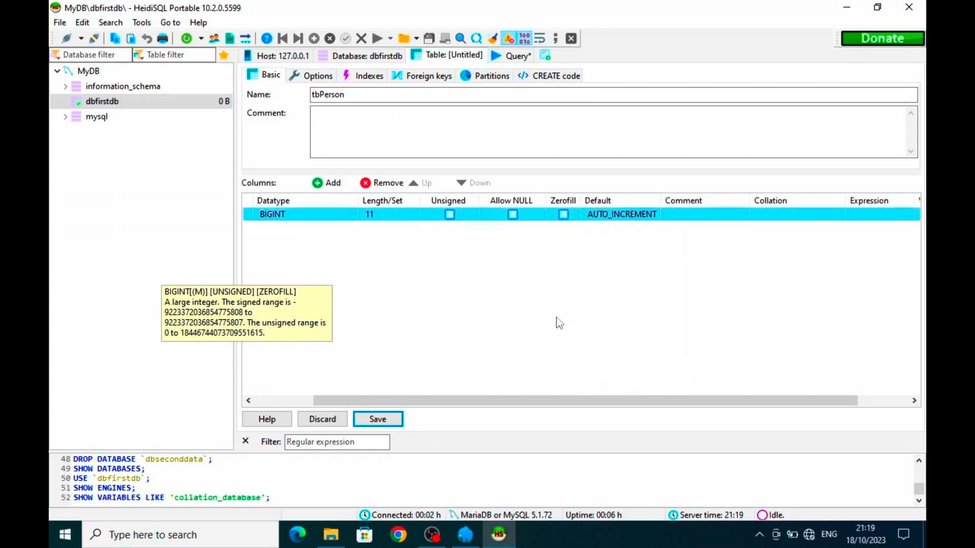
pyautogui.click(330, 183)
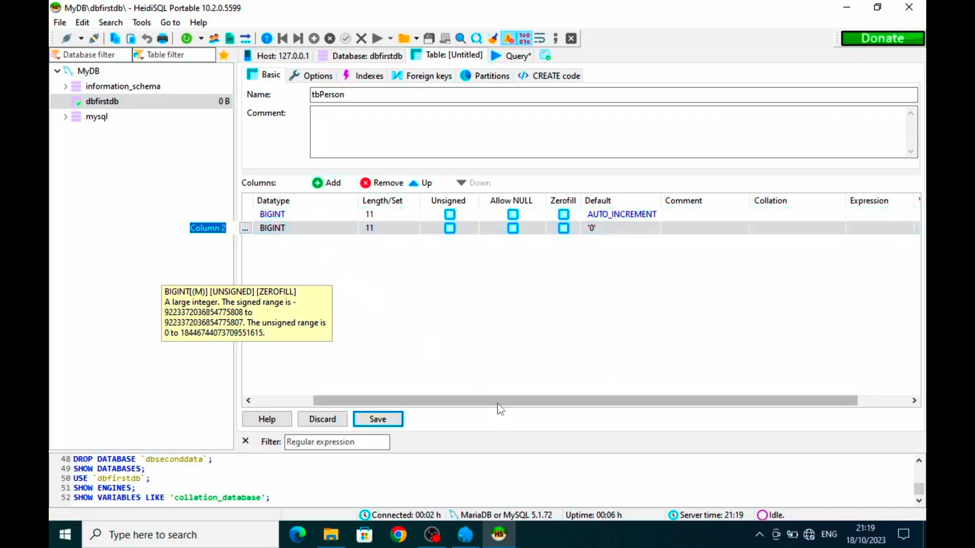
# - Rename the second column to name, typed VARCHAR, with no default value
pyautogui.moveTo(498, 401); pyautogui.dragTo(404, 396)
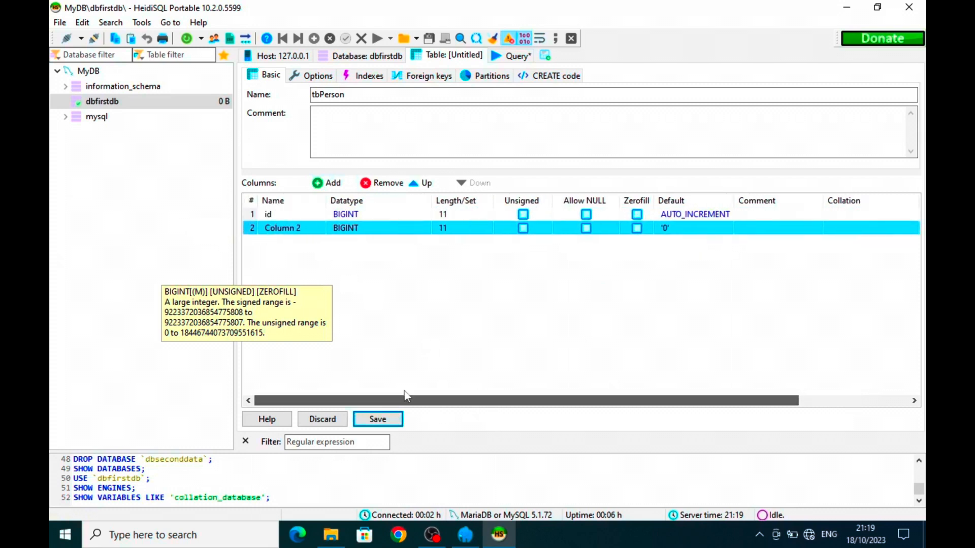
pyautogui.click(313, 230)
pyautogui.write('name')
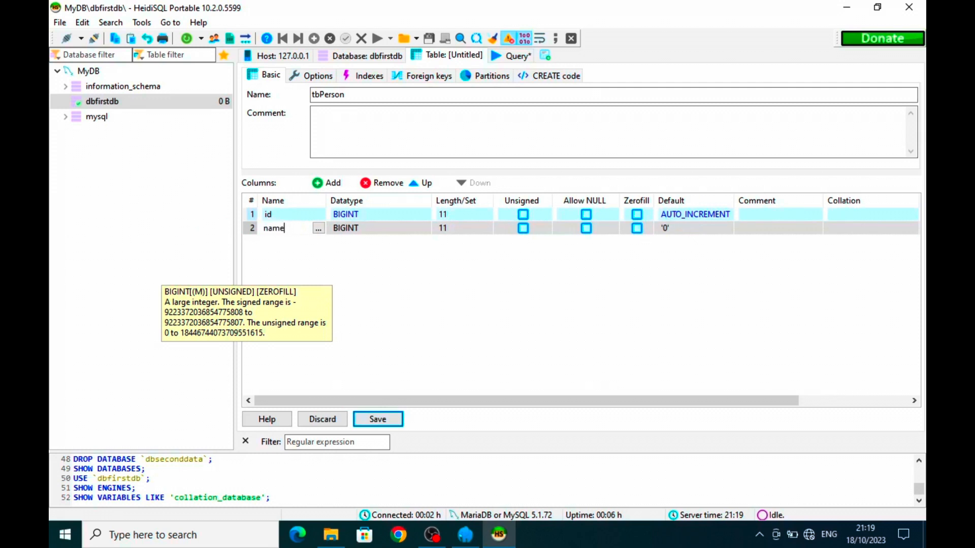
pyautogui.press('Return')
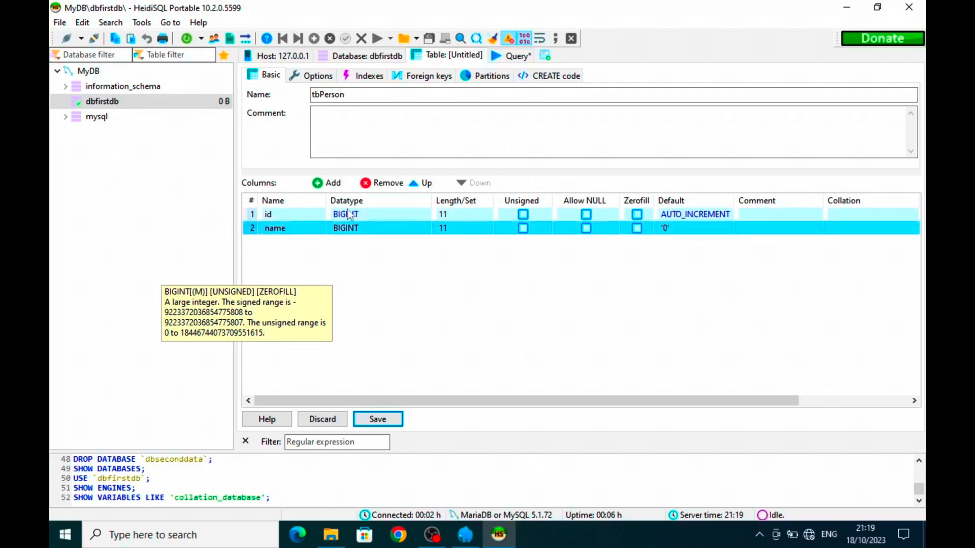
pyautogui.click(403, 237)
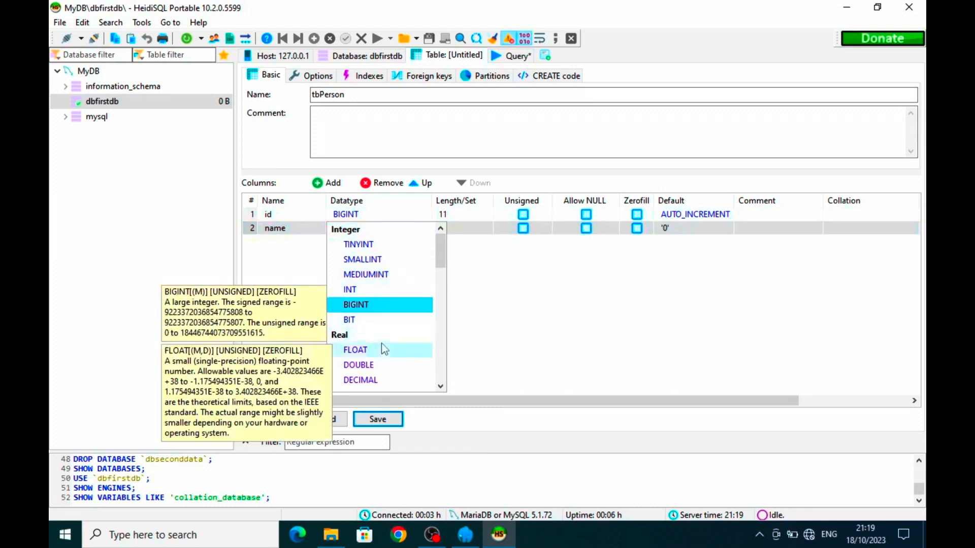
pyautogui.scroll(-1, 385, 350)
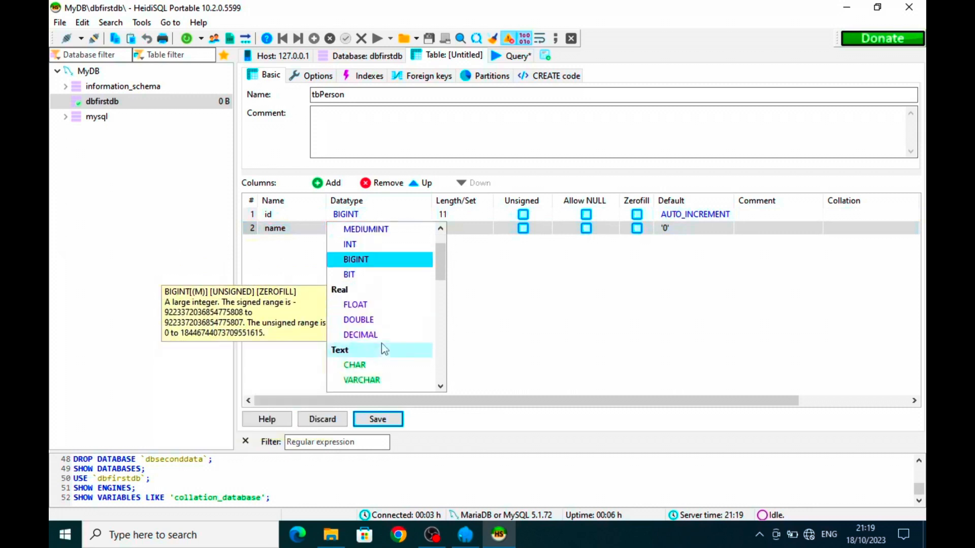
pyautogui.click(388, 381)
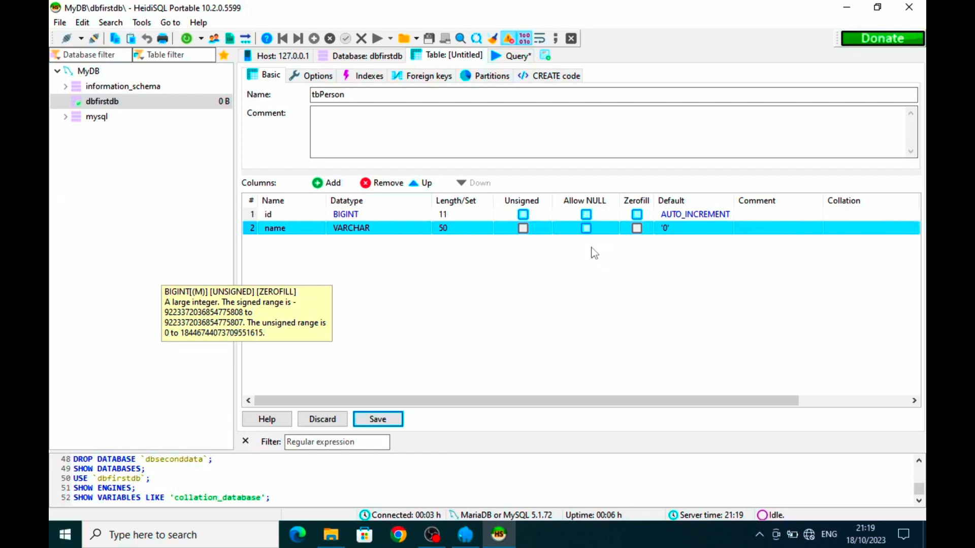
pyautogui.click(679, 233)
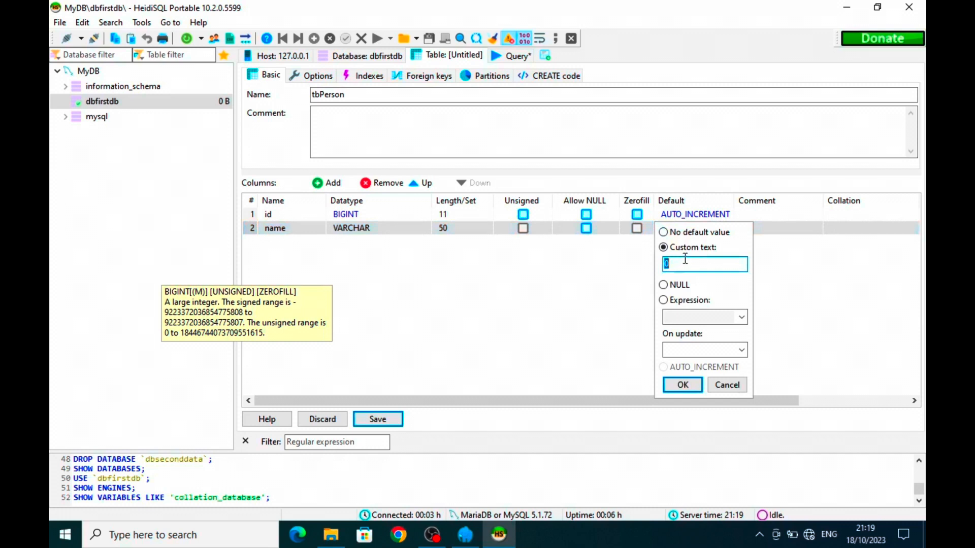
pyautogui.click(689, 233)
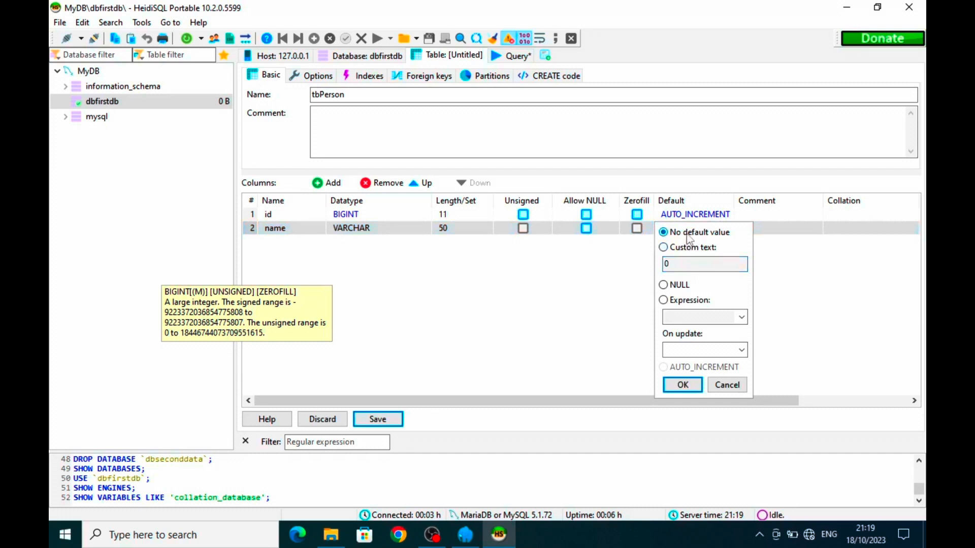
pyautogui.click(694, 388)
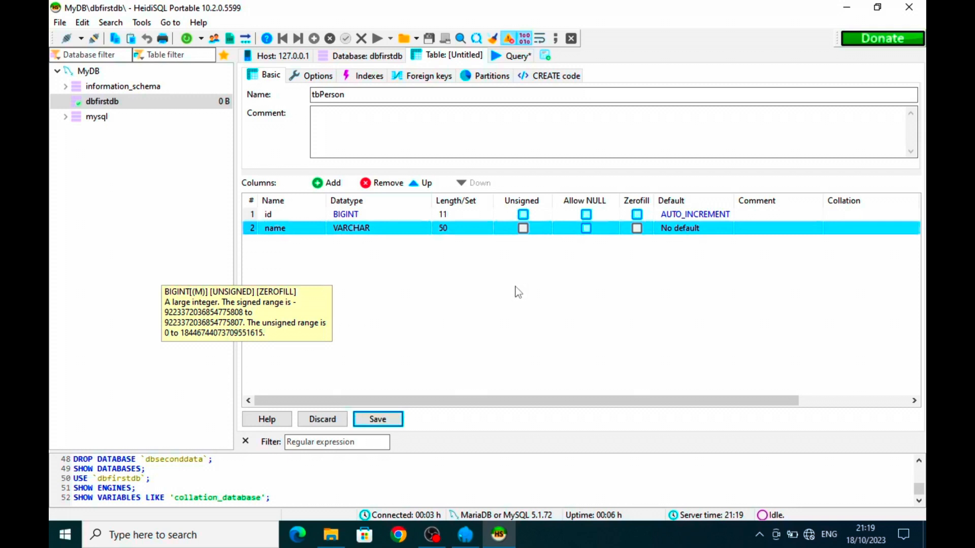
# - Add a country column kept as VARCHAR
pyautogui.click(324, 183)
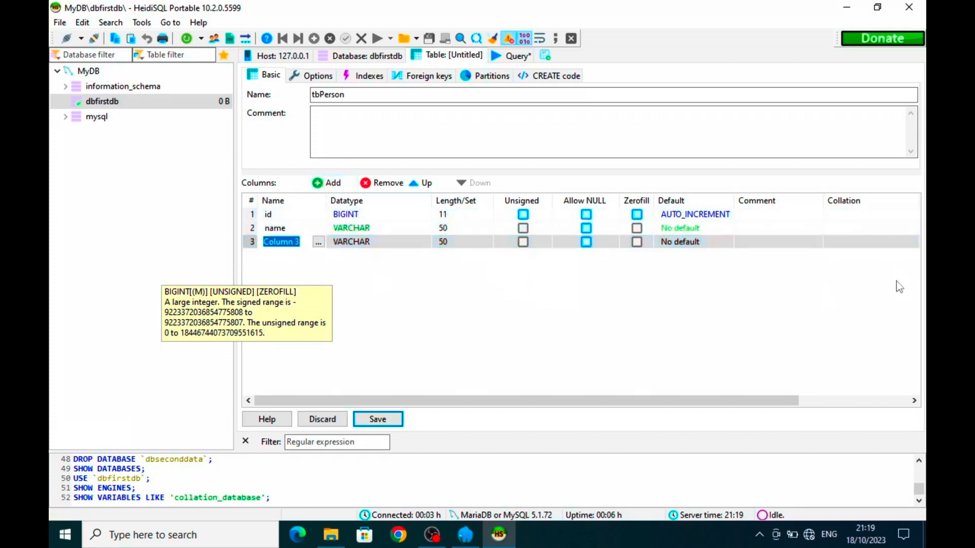
pyautogui.write('country')
pyautogui.press('Tab')
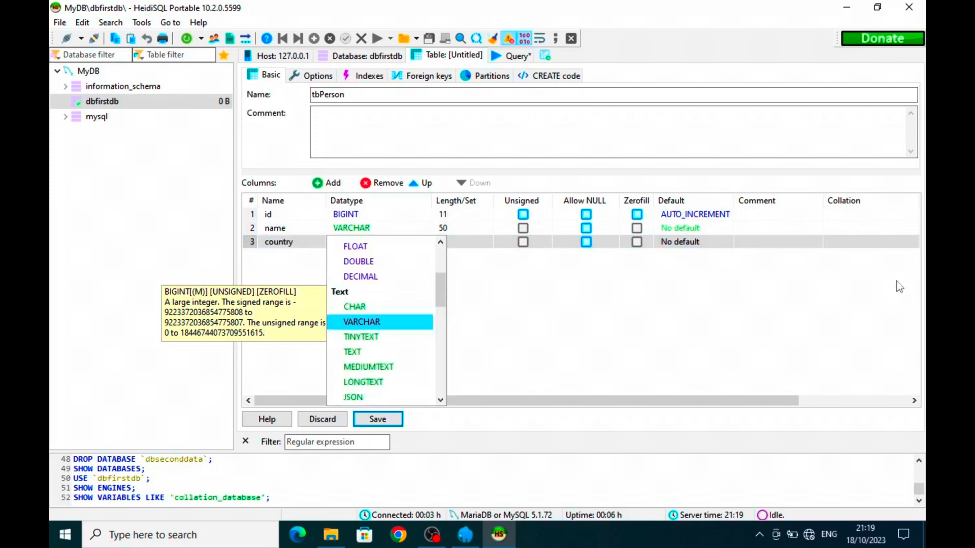
pyautogui.click(854, 264)
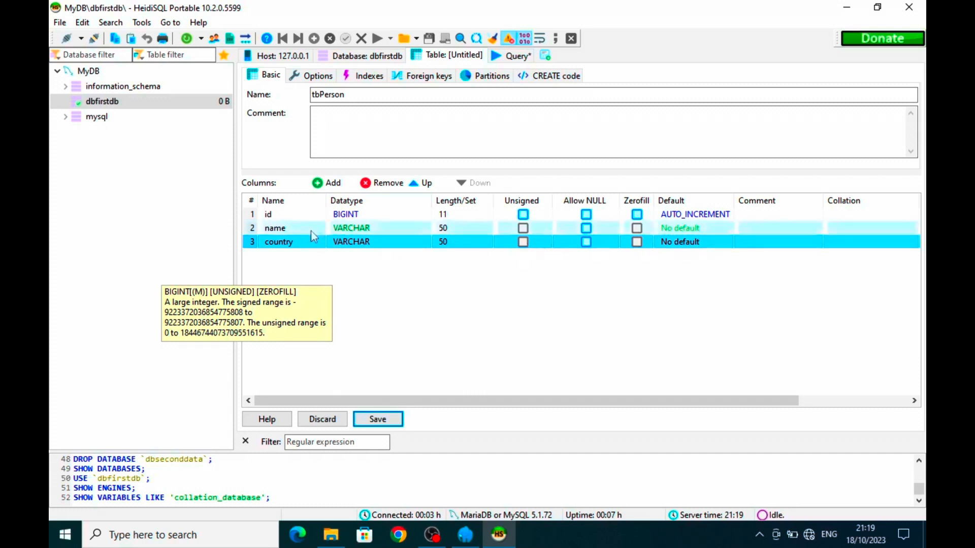
# - Add a remarks VARCHAR column that allows NULL values
pyautogui.click(327, 183)
pyautogui.write('r')
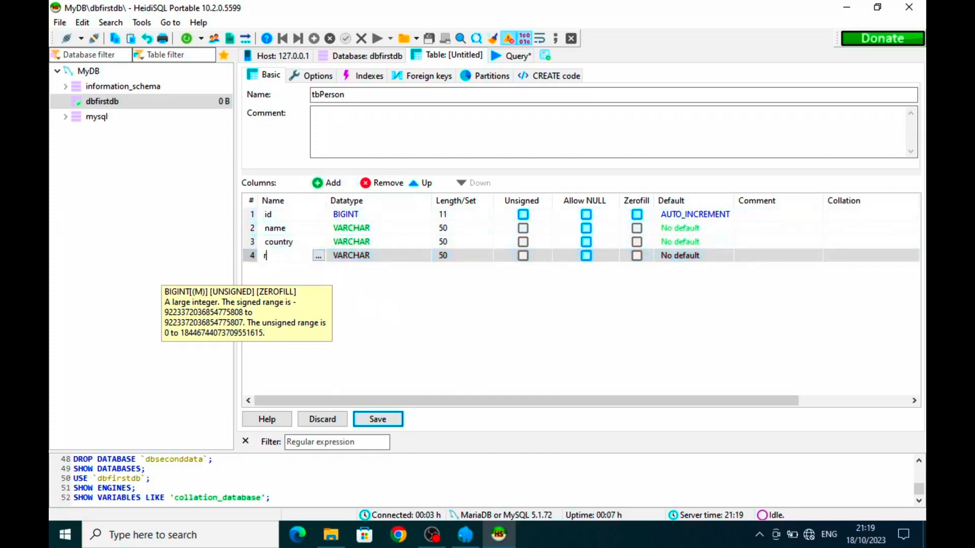
pyautogui.write('emarks')
pyautogui.press('Return')
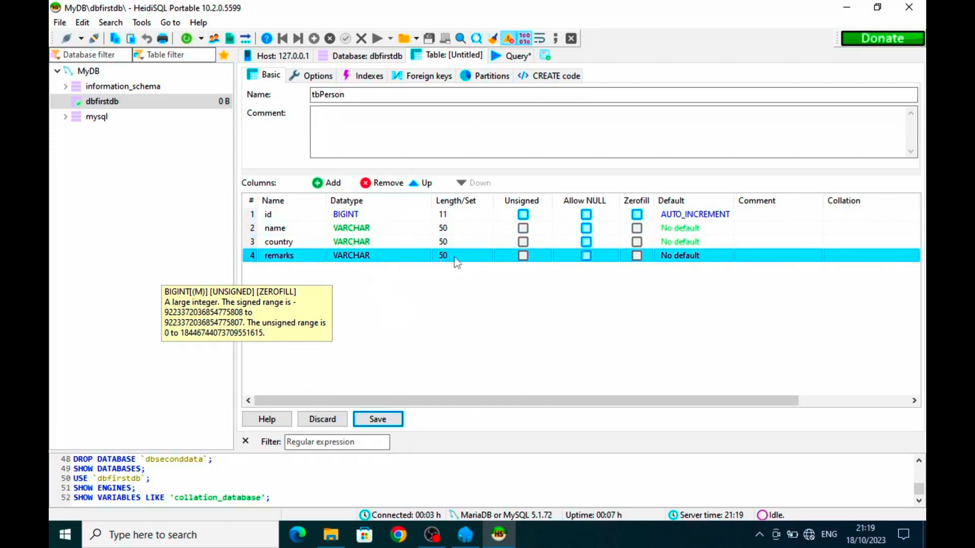
pyautogui.click(585, 256)
pyautogui.moveTo(699, 401); pyautogui.dragTo(527, 401)
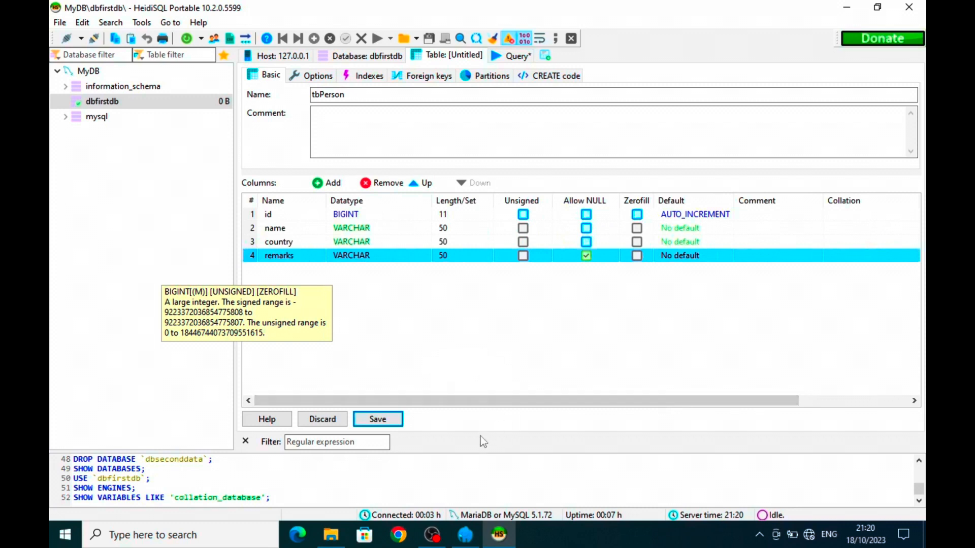
# - Try saving tbPerson and dismiss the resulting SQL error 1075
pyautogui.click(391, 419)
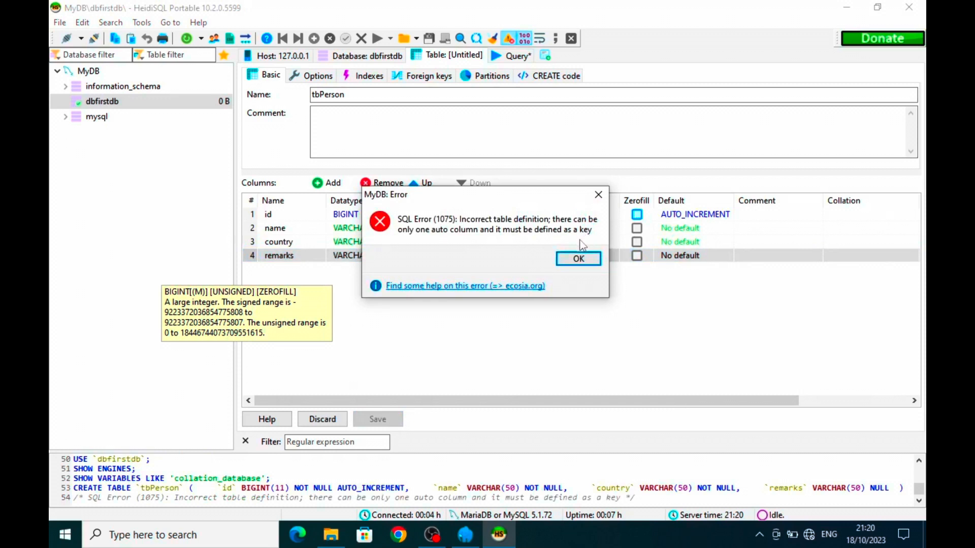
pyautogui.click(579, 258)
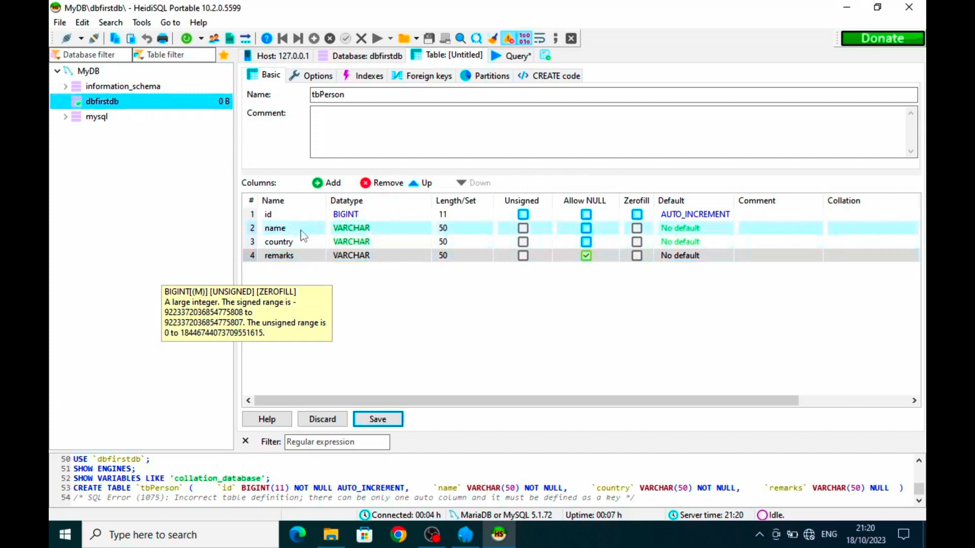
pyautogui.click(572, 258)
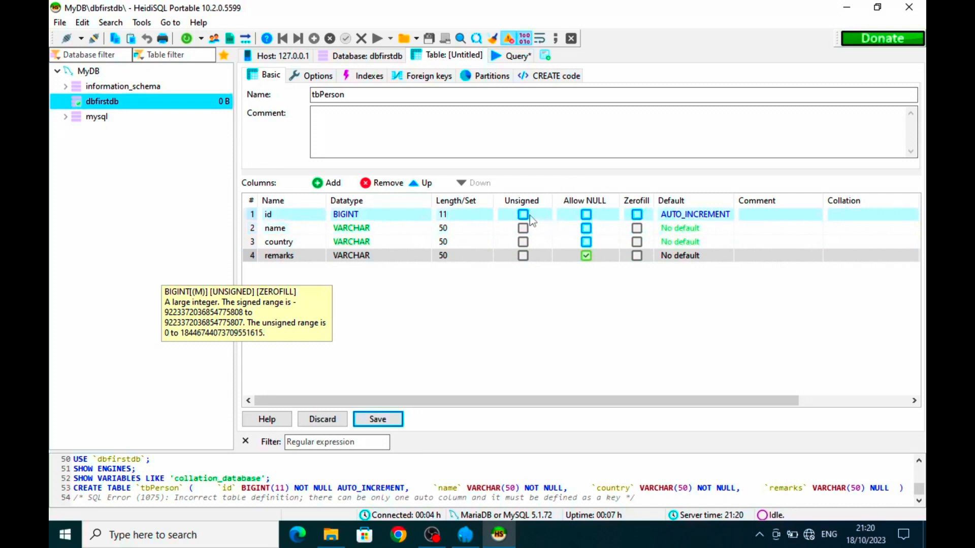
# - Make id the PRIMARY key index and save tbPerson again
pyautogui.moveTo(612, 401); pyautogui.dragTo(776, 411)
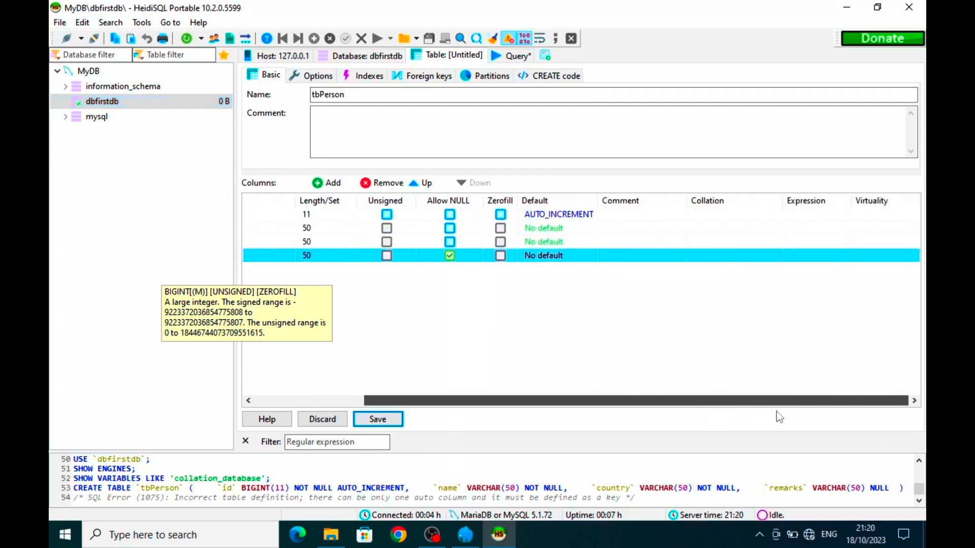
pyautogui.click(712, 218)
pyautogui.rightClick(712, 224)
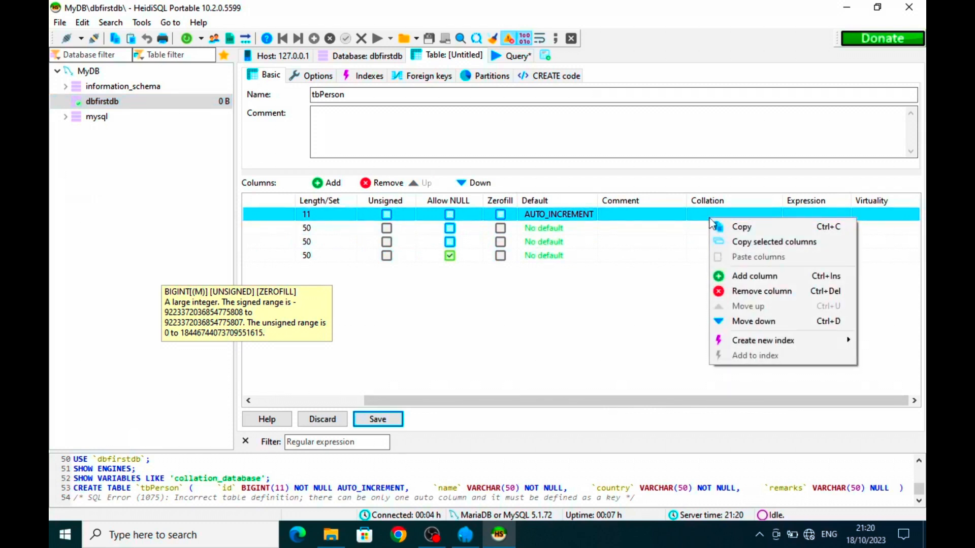
pyautogui.moveTo(768, 343)
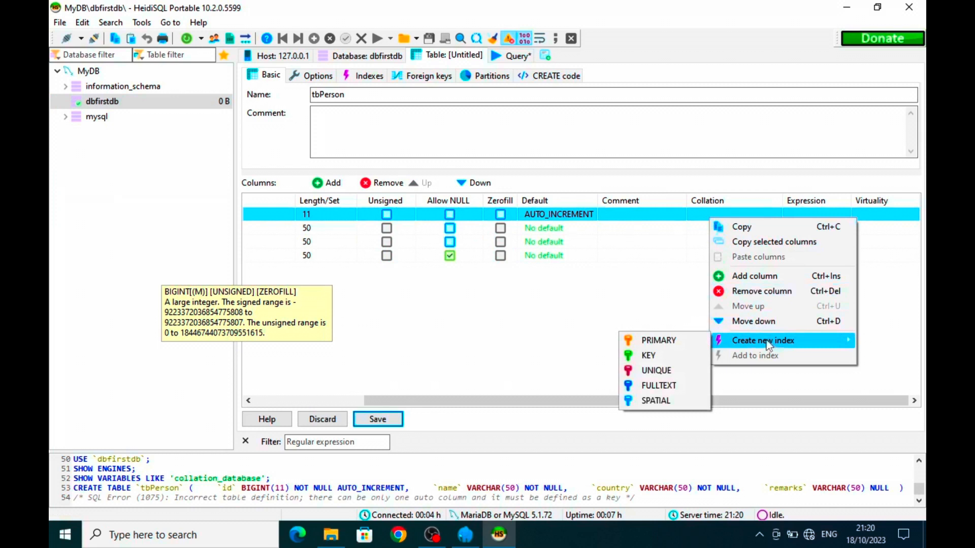
pyautogui.click(691, 345)
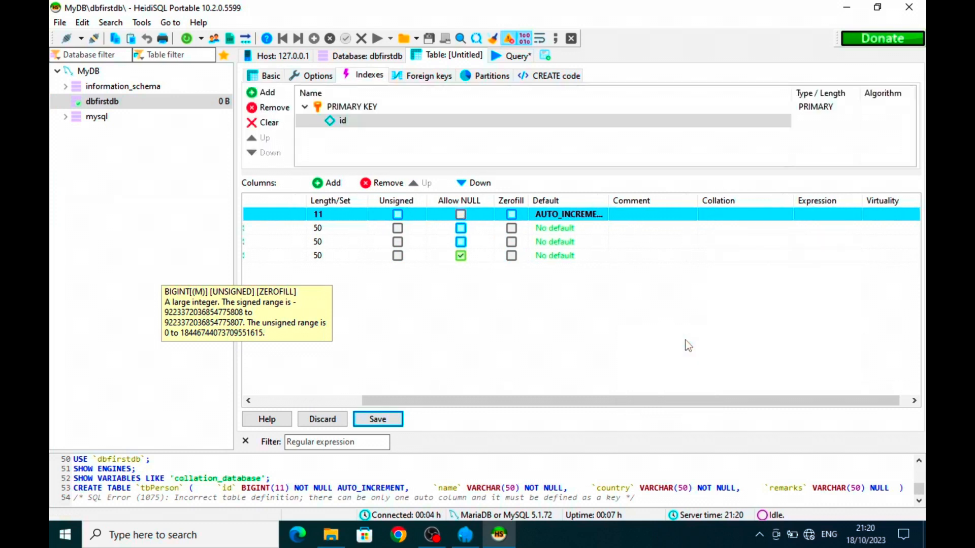
pyautogui.click(381, 422)
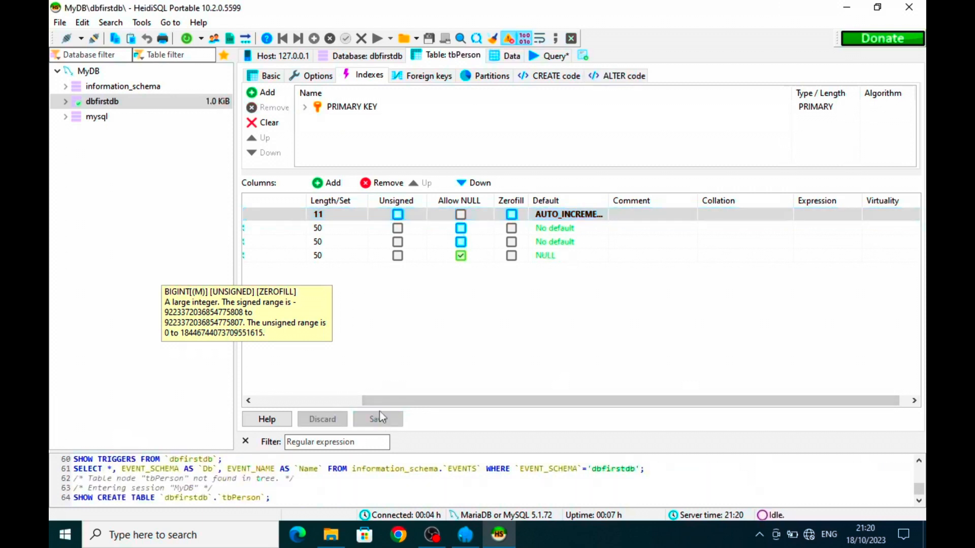
# - Open tbperson under dbfirstdb and view its empty data grid of id, name, country and remarks
pyautogui.click(66, 102)
pyautogui.click(111, 117)
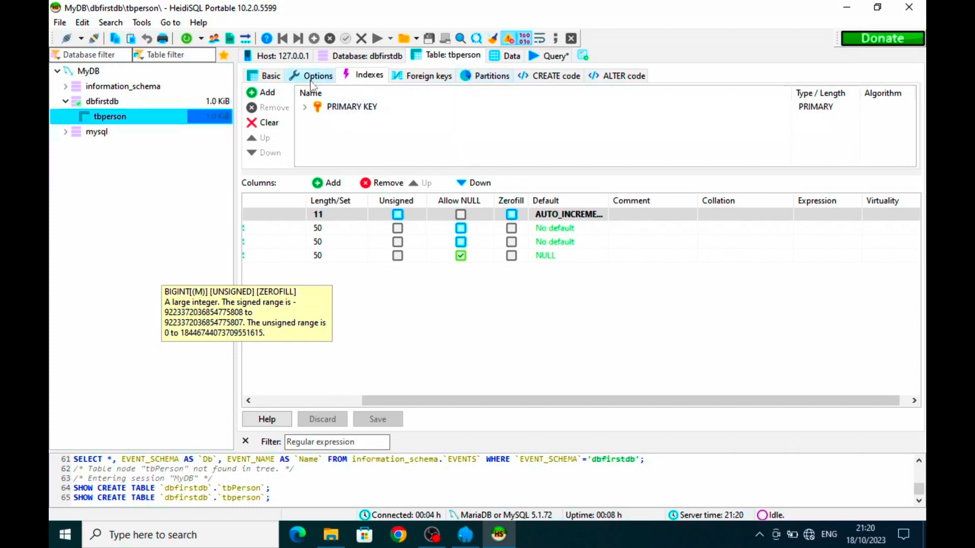
pyautogui.click(275, 76)
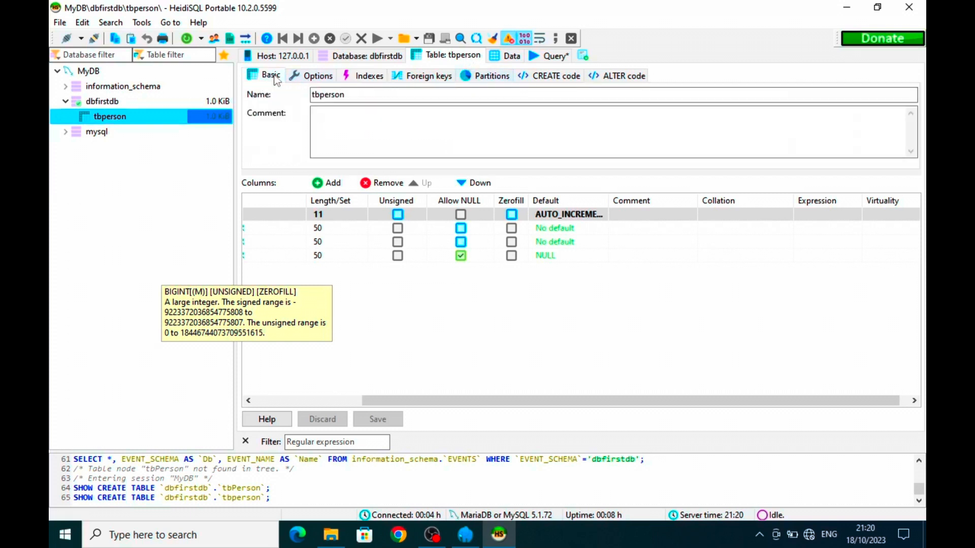
pyautogui.click(511, 57)
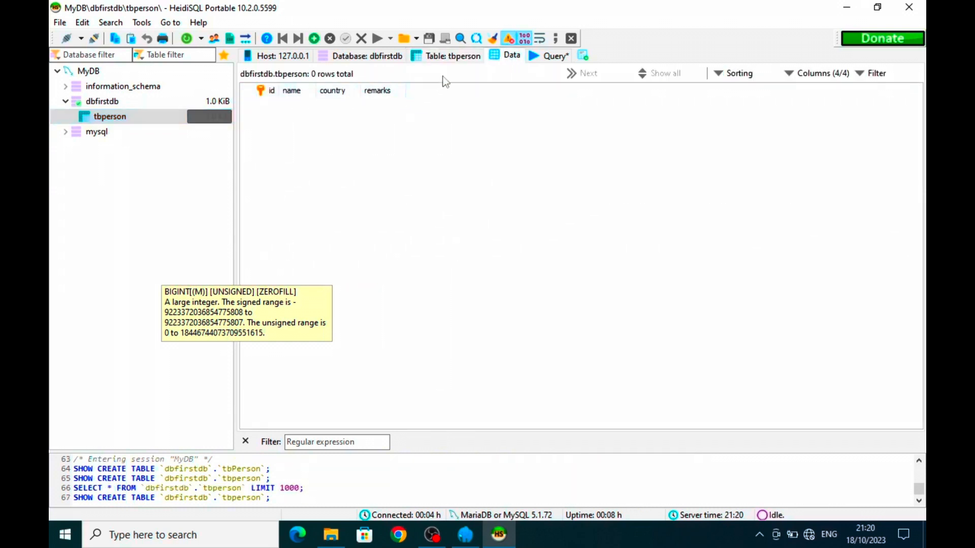
pyautogui.click(451, 58)
pyautogui.rightClick(449, 59)
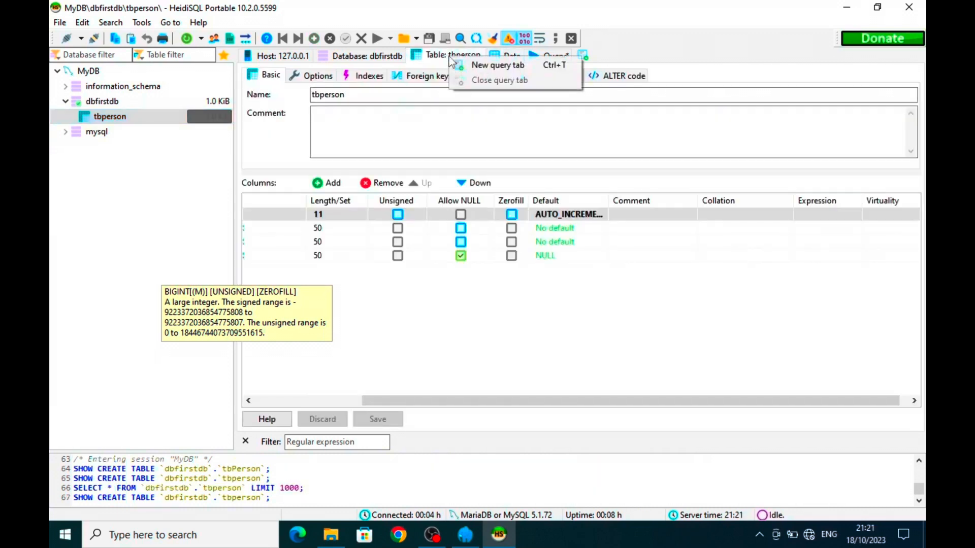
pyautogui.click(430, 55)
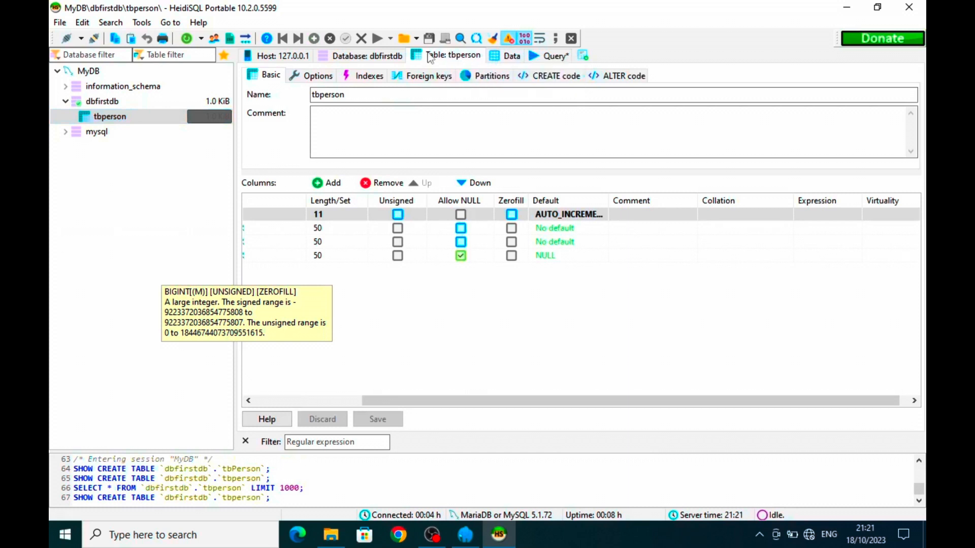
pyautogui.click(500, 59)
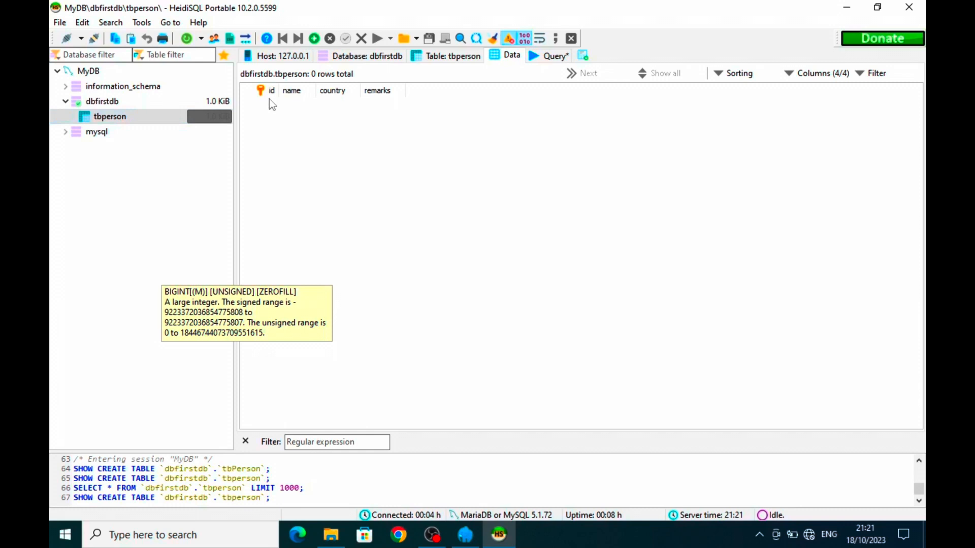
# - Insert and save a first tbperson row with a person's name and country Arab
pyautogui.rightClick(307, 111)
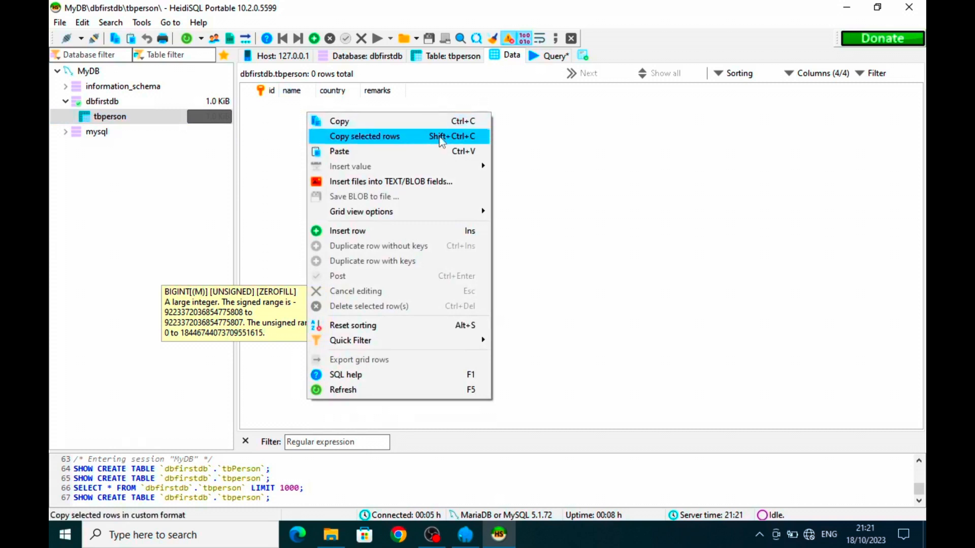
pyautogui.click(392, 231)
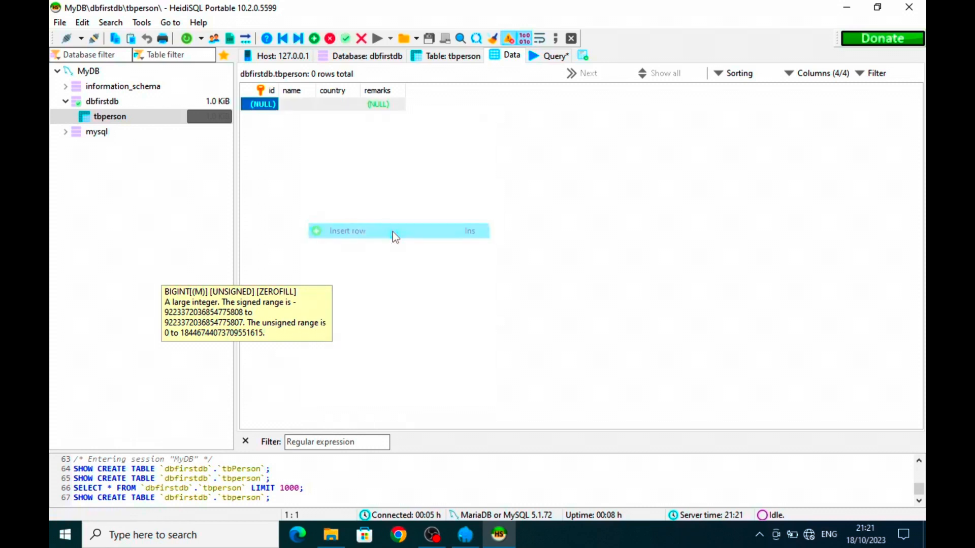
pyautogui.click(305, 109)
pyautogui.click(301, 110)
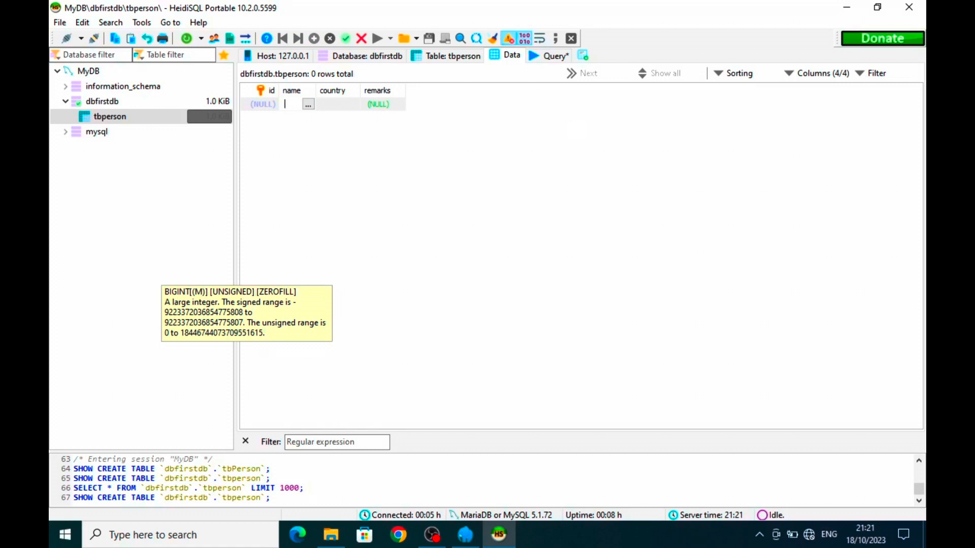
pyautogui.press('Tab')
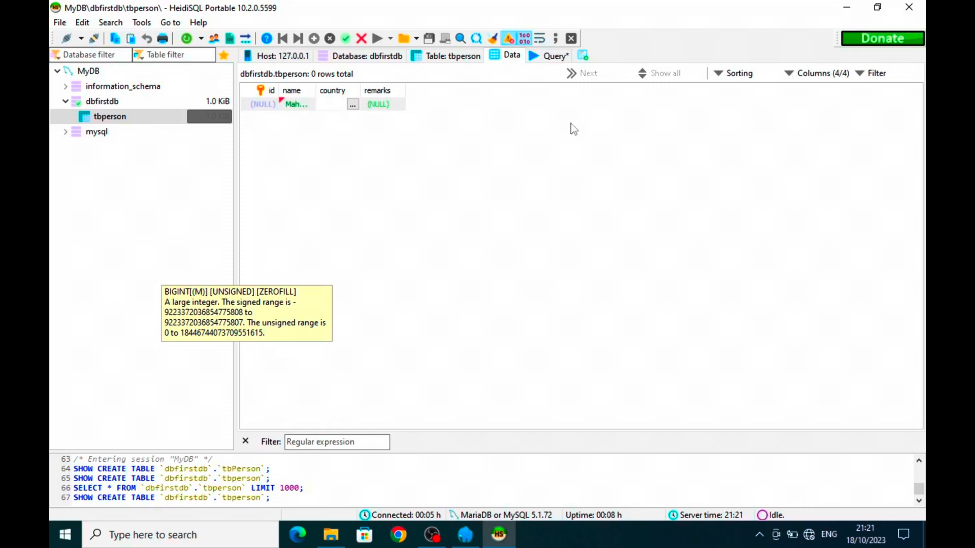
pyautogui.write('Arab')
pyautogui.press('Tab')
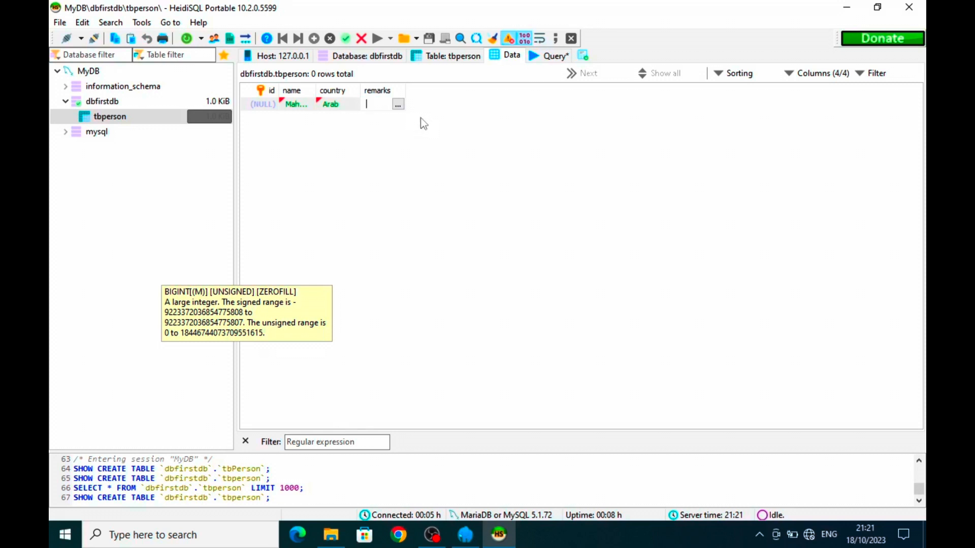
pyautogui.press('Return')
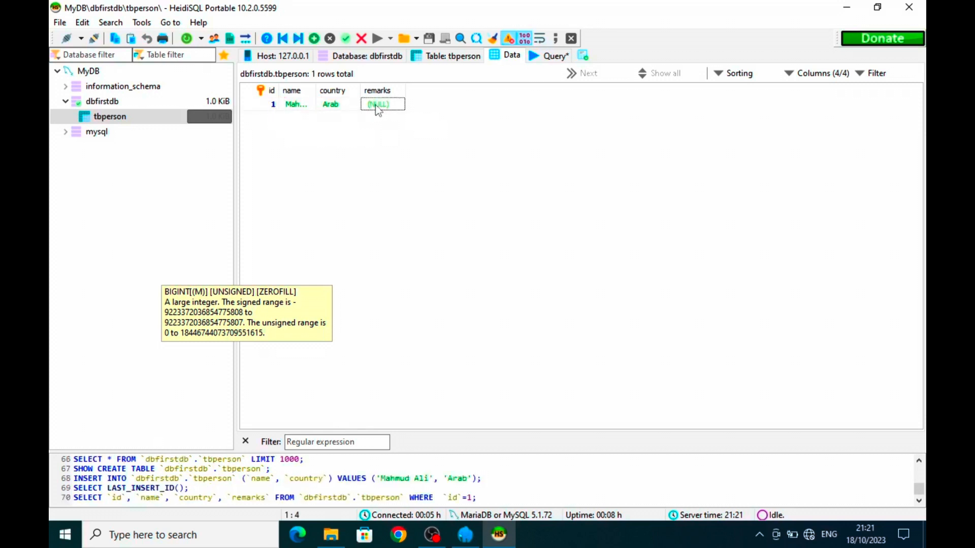
# - Add and save a second row with a person's name and country Singapore, widening the name column
pyautogui.click(315, 40)
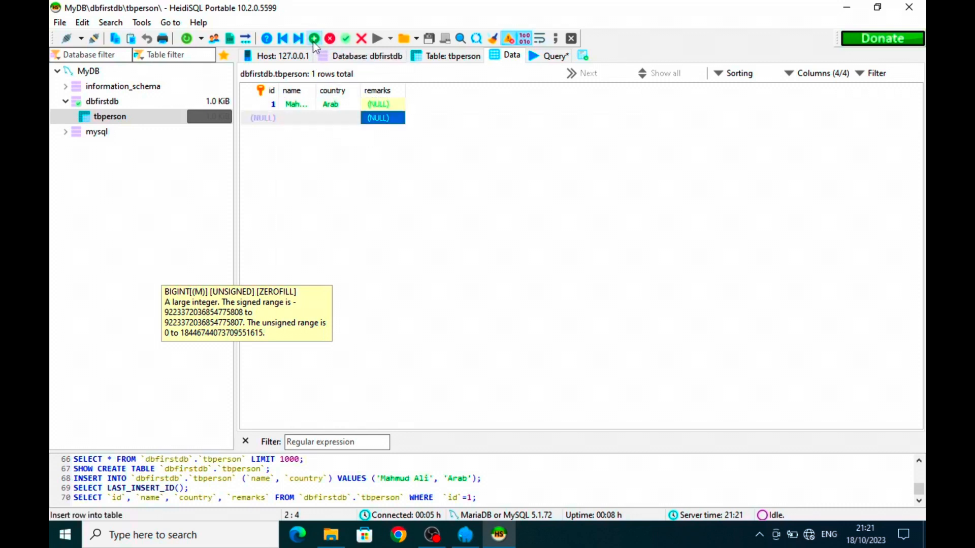
pyautogui.click(302, 119)
pyautogui.click(302, 118)
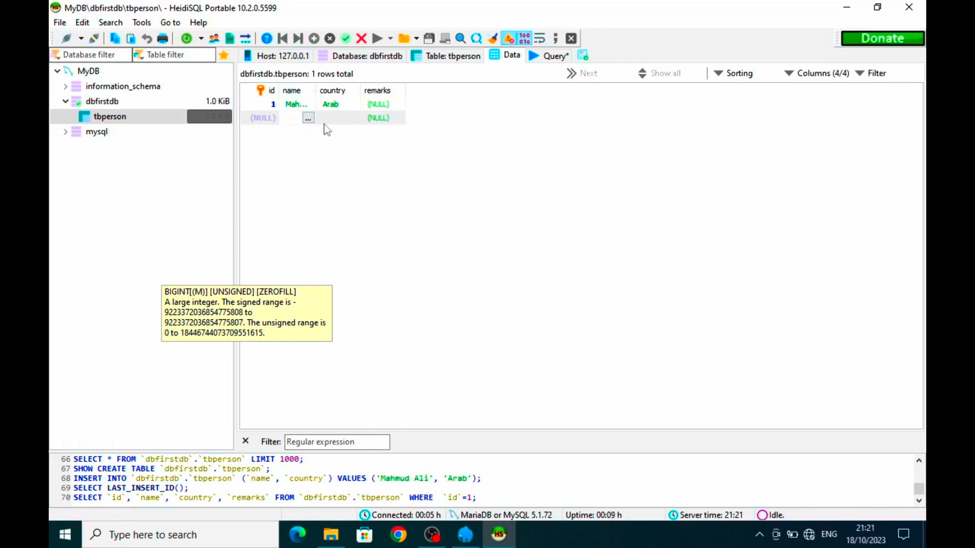
pyautogui.write('Jaqueline')
pyautogui.click(325, 121)
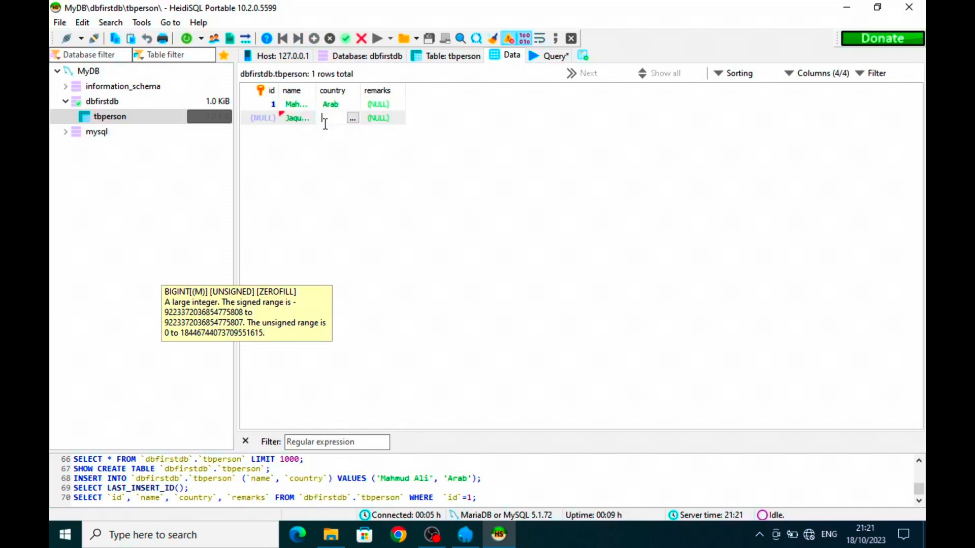
pyautogui.write('Singapore')
pyautogui.press('Tab')
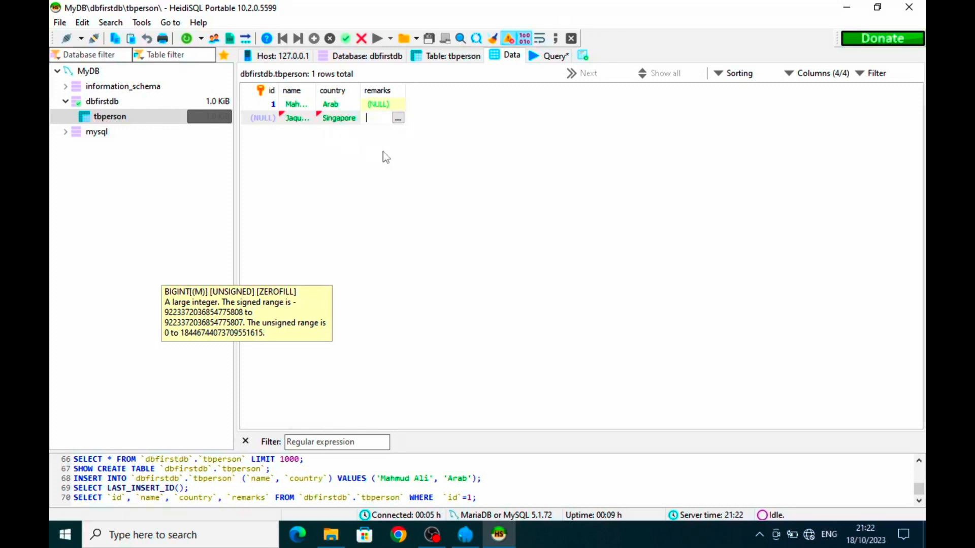
pyautogui.click(422, 121)
pyautogui.moveTo(315, 91); pyautogui.dragTo(335, 91)
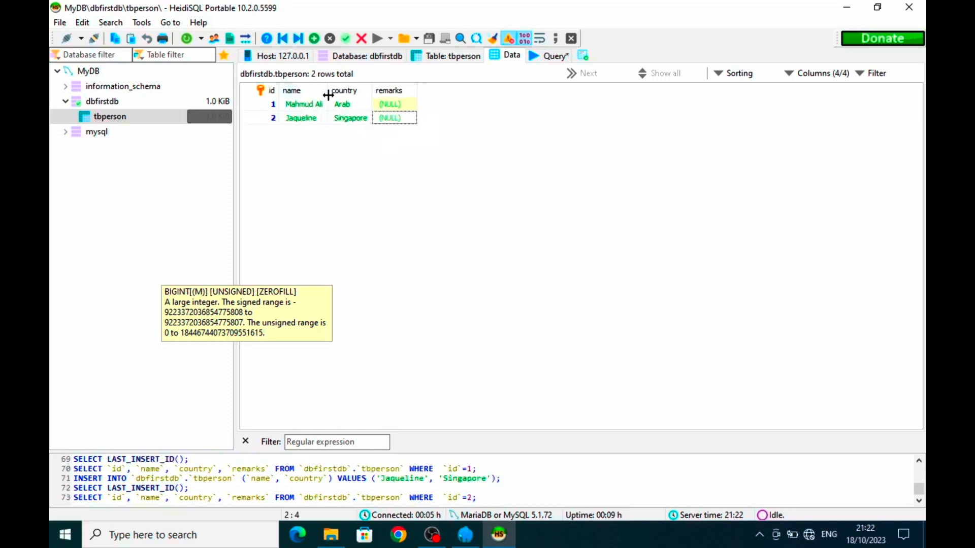
# - Sort tbperson's rows by country and then id descending, widening the country and remarks columns
pyautogui.click(376, 91)
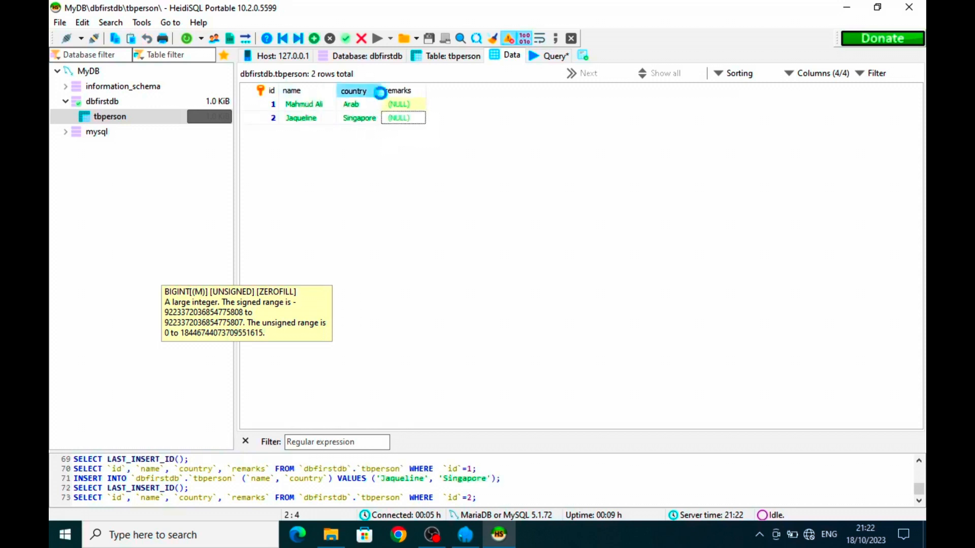
pyautogui.moveTo(380, 91); pyautogui.dragTo(397, 98)
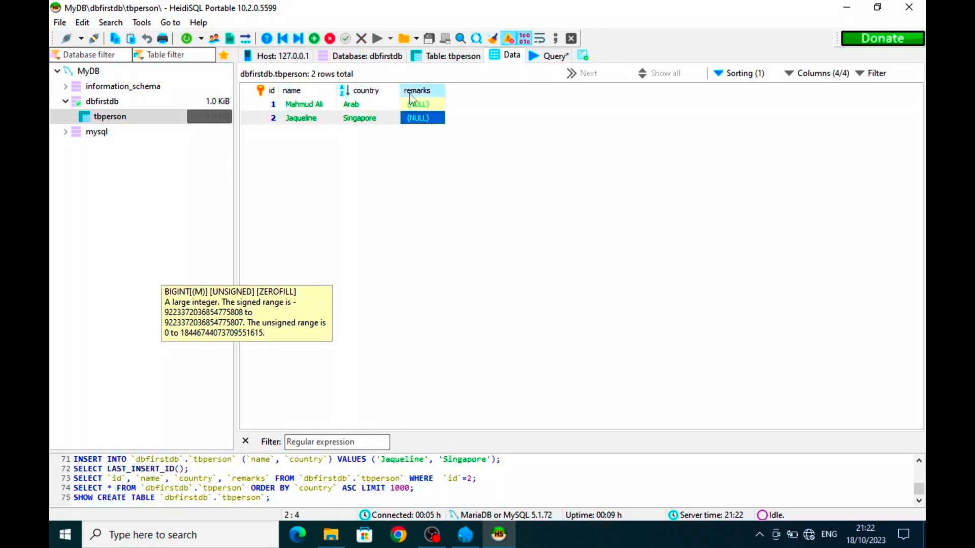
pyautogui.moveTo(445, 94); pyautogui.dragTo(458, 95)
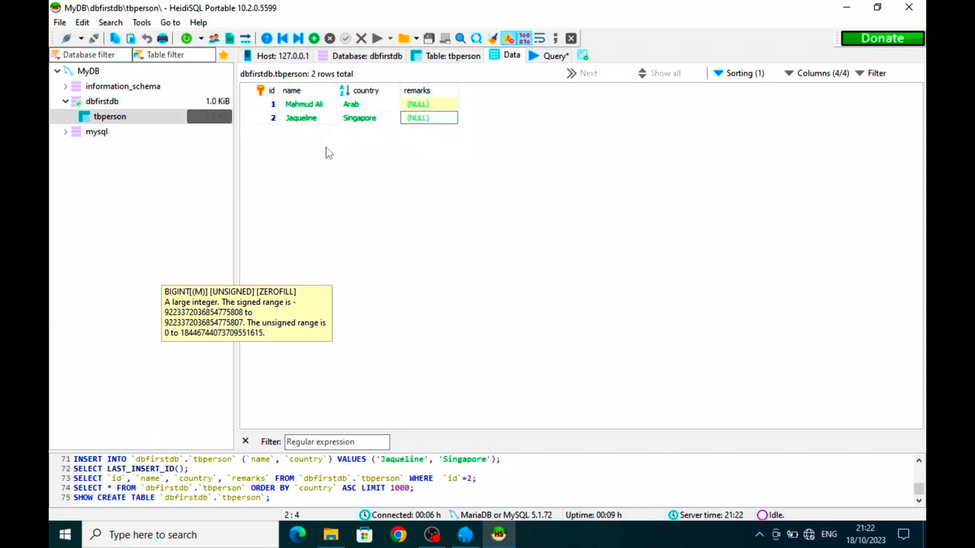
pyautogui.click(278, 93)
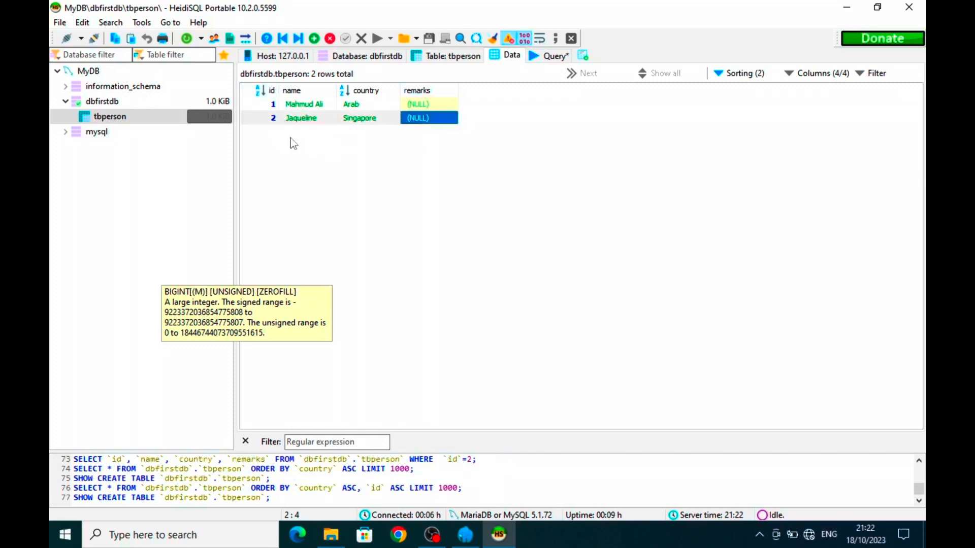
pyautogui.click(272, 93)
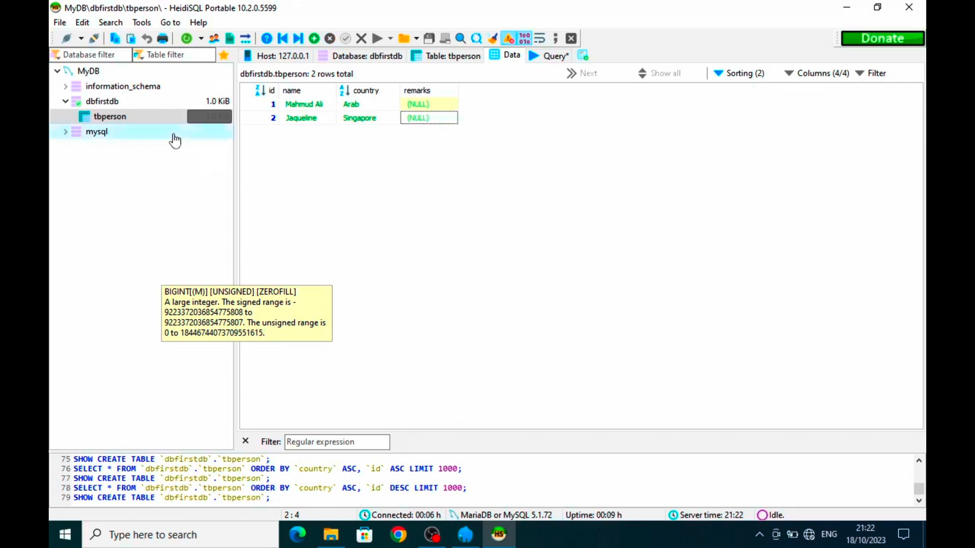
# - Reselect tbperson in dbfirstdb, view its two rows, and return to the SQL query editor
pyautogui.click(115, 107)
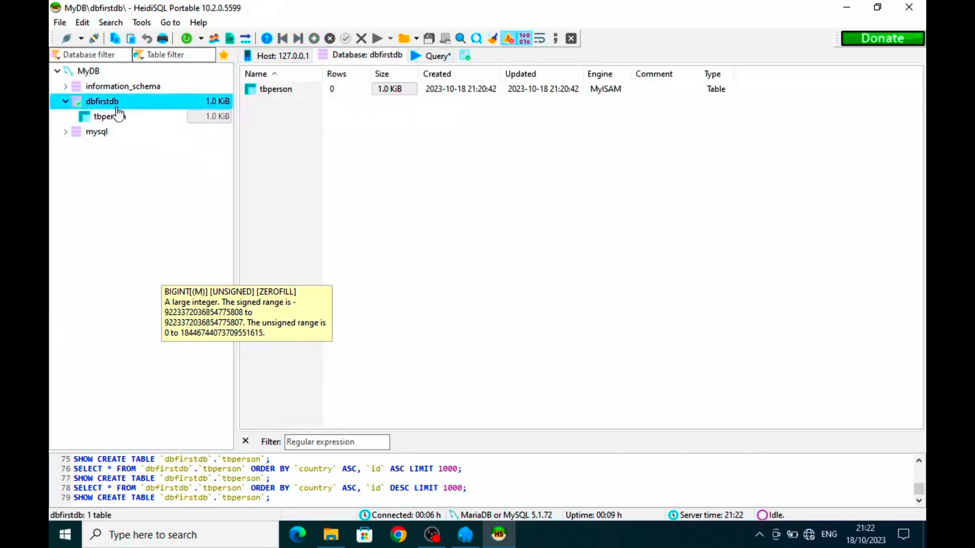
pyautogui.click(125, 119)
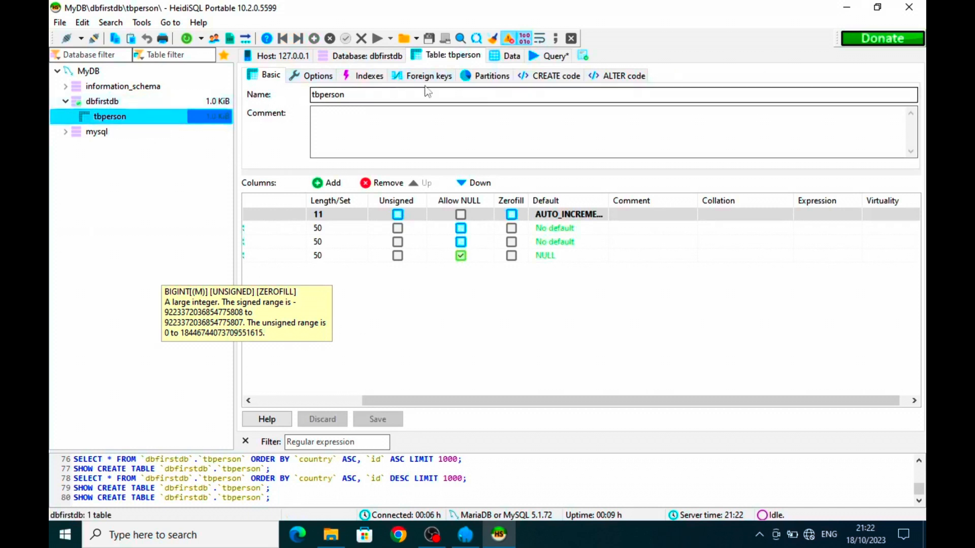
pyautogui.click(511, 57)
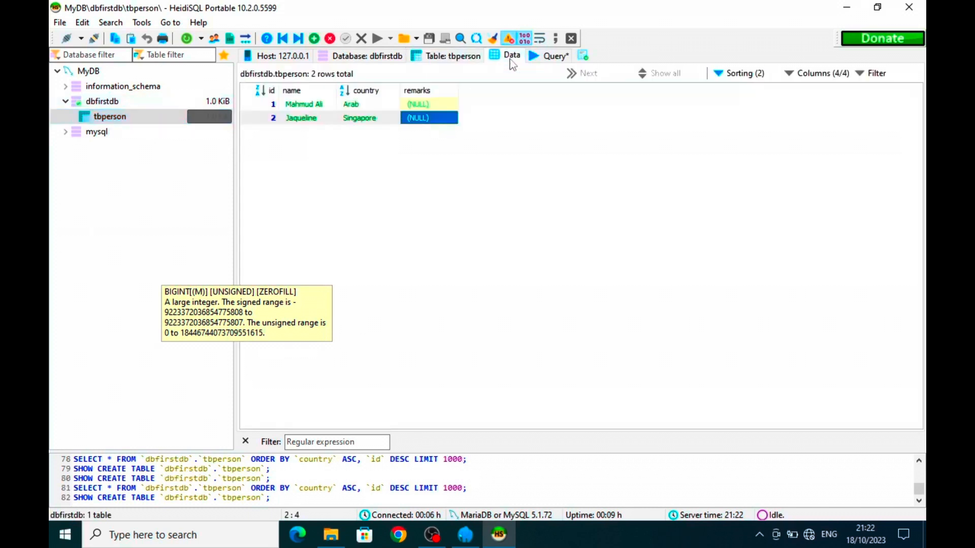
pyautogui.click(554, 57)
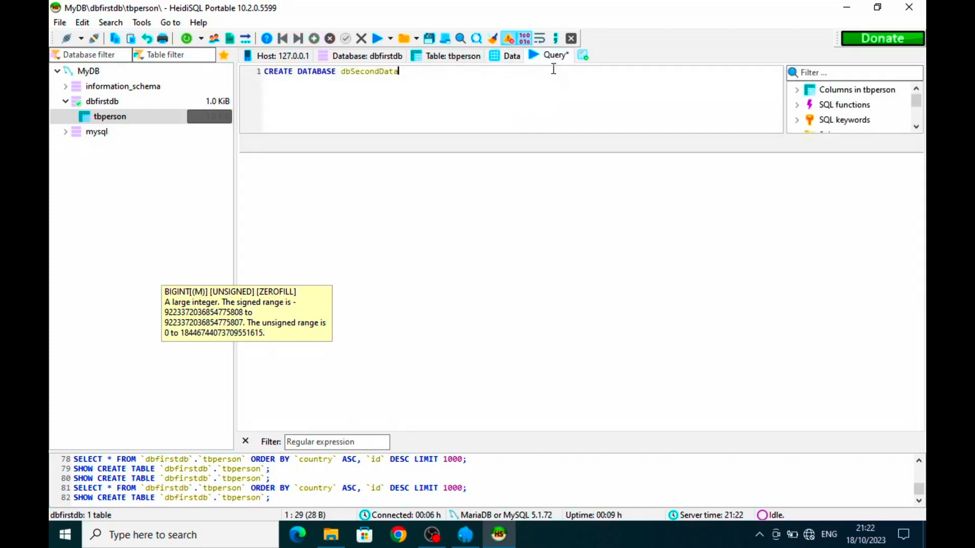
# - Delete the CREATE DATABASE statement and start 'CREATE TABLE tbjob (' with an id line and closing parenthesis
pyautogui.moveTo(448, 83); pyautogui.dragTo(261, 80)
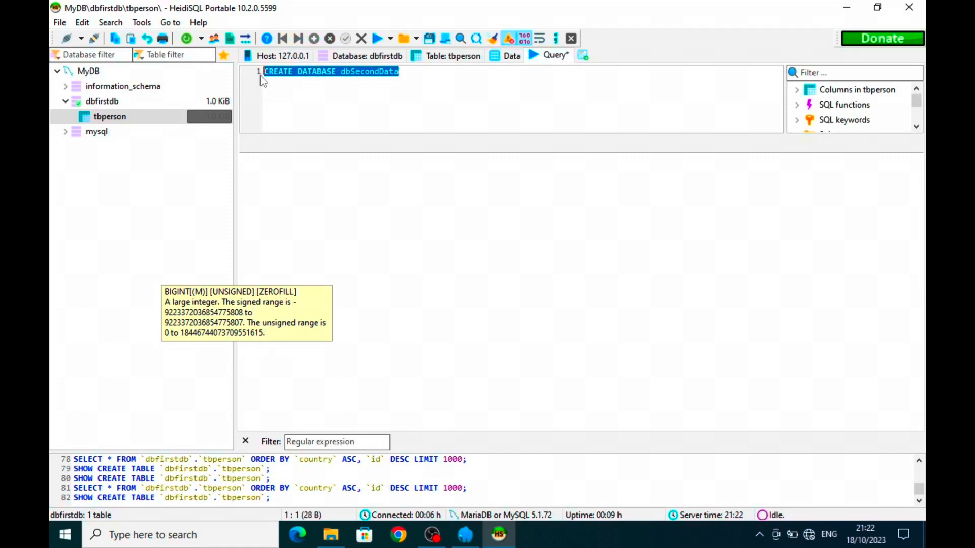
pyautogui.press('Delete')
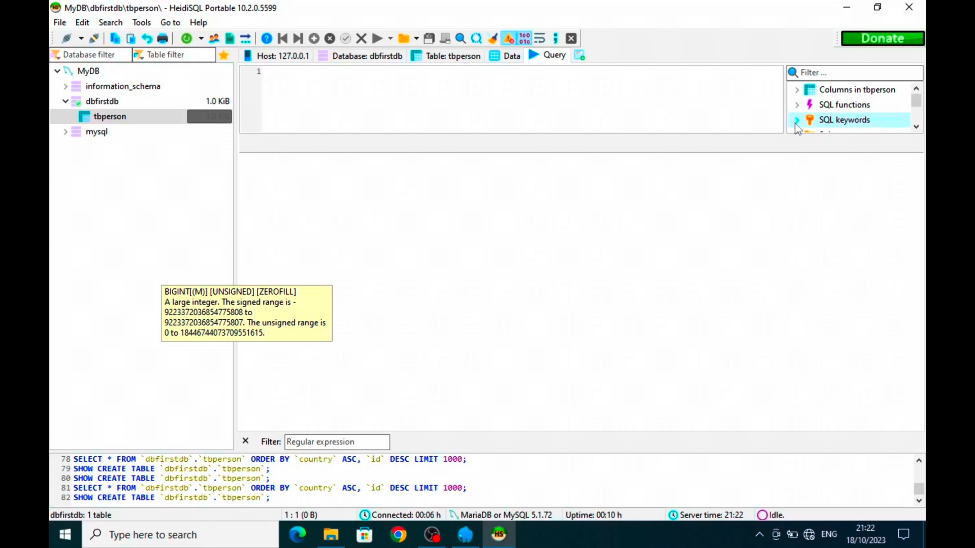
pyautogui.write('CREATE')
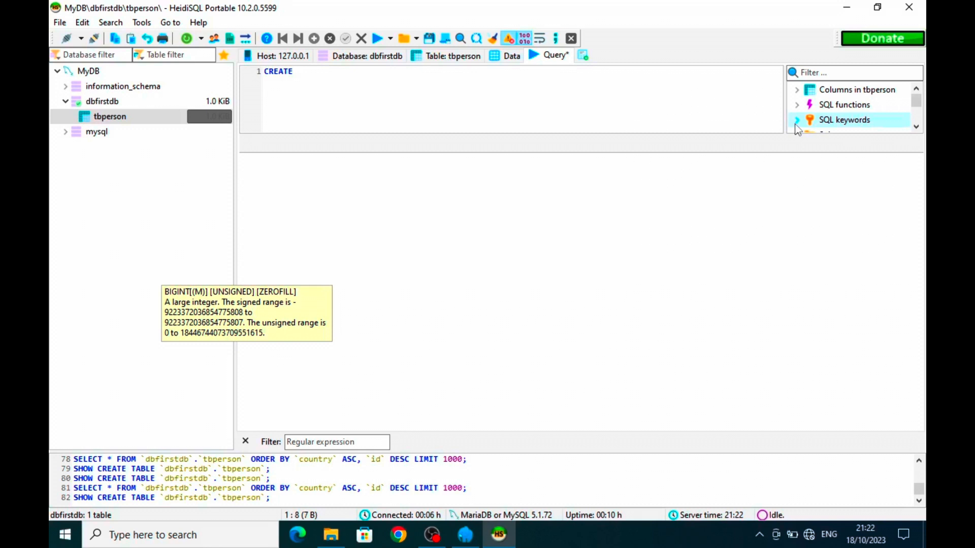
pyautogui.write(' TABLE tb')
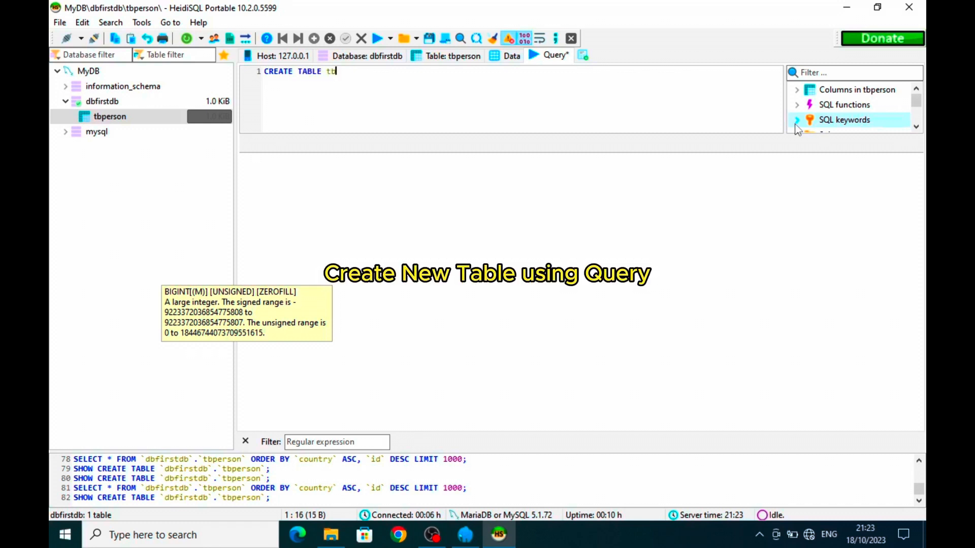
pyautogui.write('jd')
pyautogui.write('b')
pyautogui.write(' (')
pyautogui.write(')')
pyautogui.press('Left')
pyautogui.press('Return')
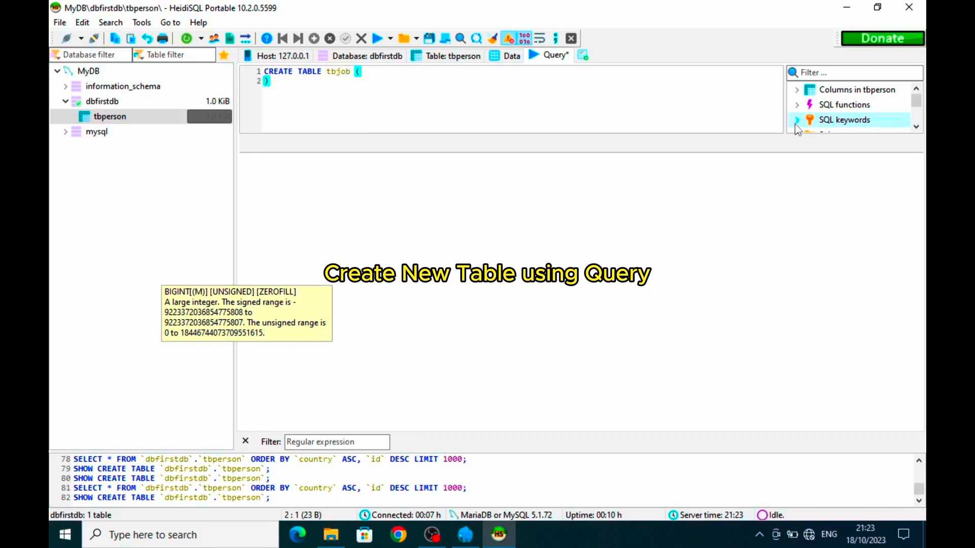
pyautogui.write('id')
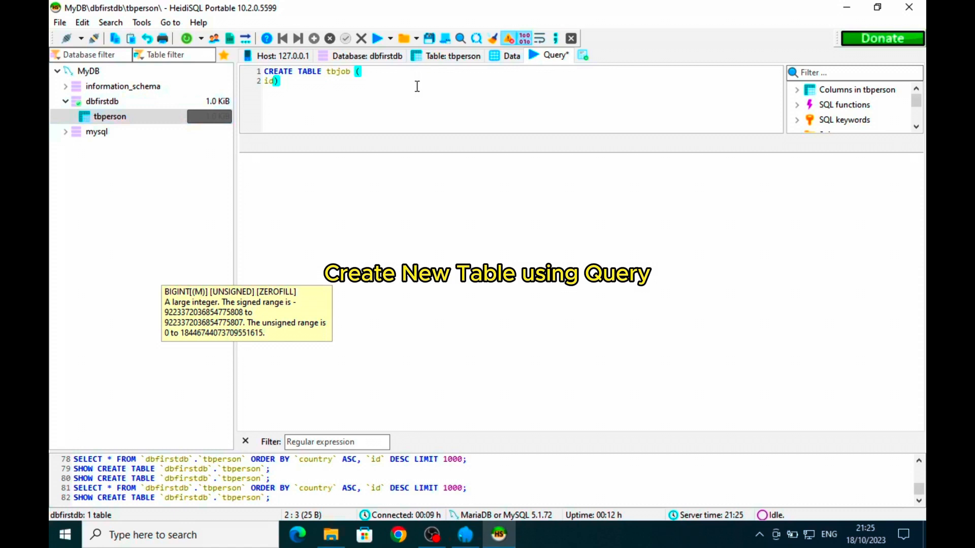
# - Type the columns id BIGINT AUTO_INCREMENT, personid BIGINT(11) and job VARCHAR(20), one per line
pyautogui.write('bigint auto')
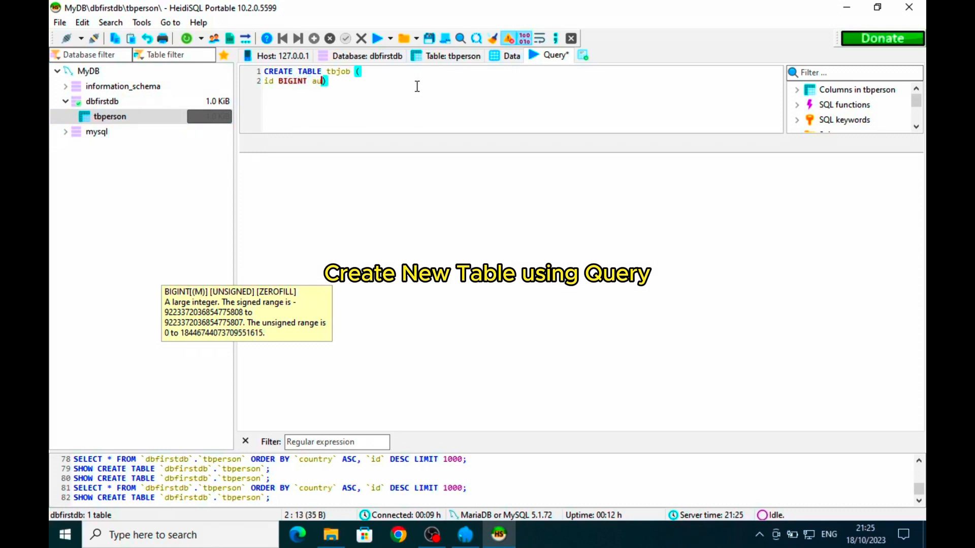
pyautogui.write('i')
pyautogui.press('BackSpace')
pyautogui.write('_incre')
pyautogui.write('men')
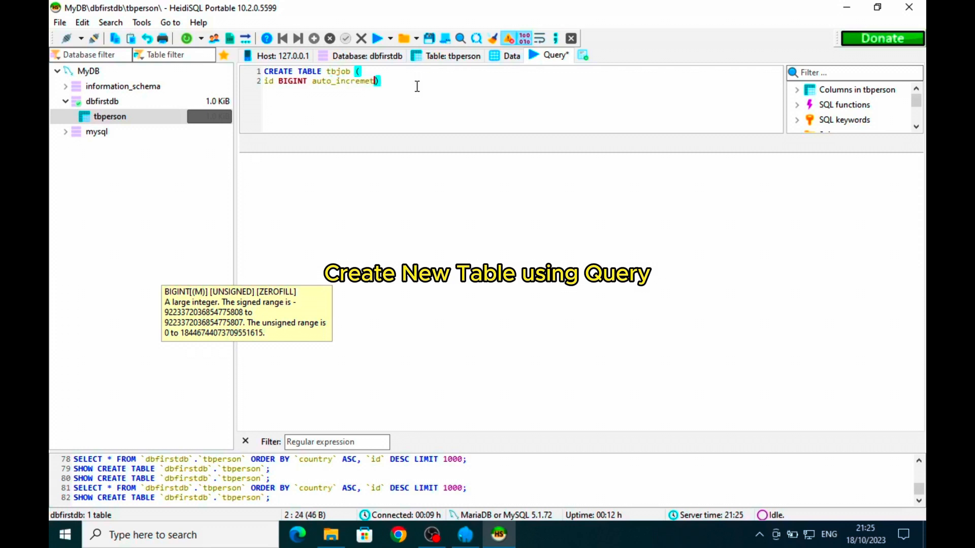
pyautogui.write('t,')
pyautogui.press('Return')
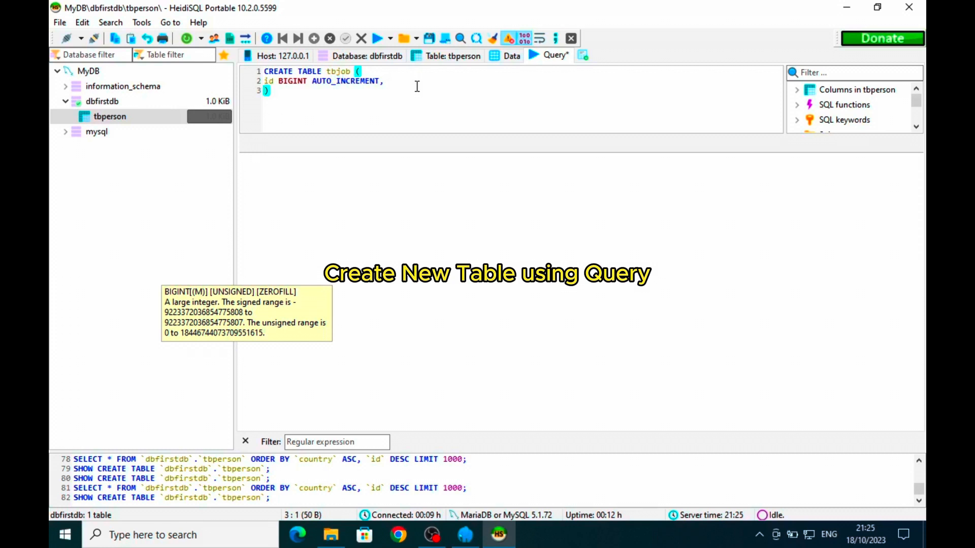
pyautogui.write('j')
pyautogui.press('BackSpace')
pyautogui.write('personid')
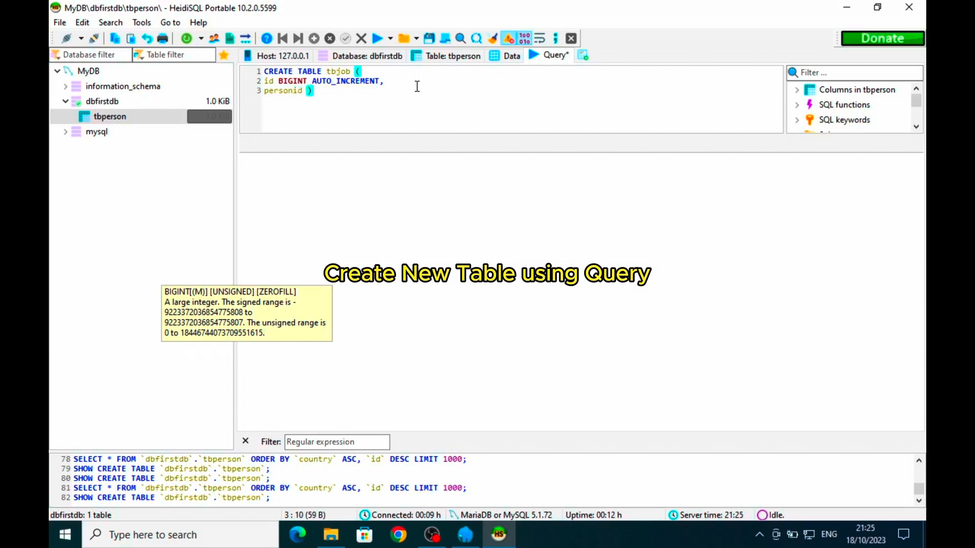
pyautogui.write(' bigni')
pyautogui.press('BackSpace')
pyautogui.press('BackSpace')
pyautogui.write('int(11)')
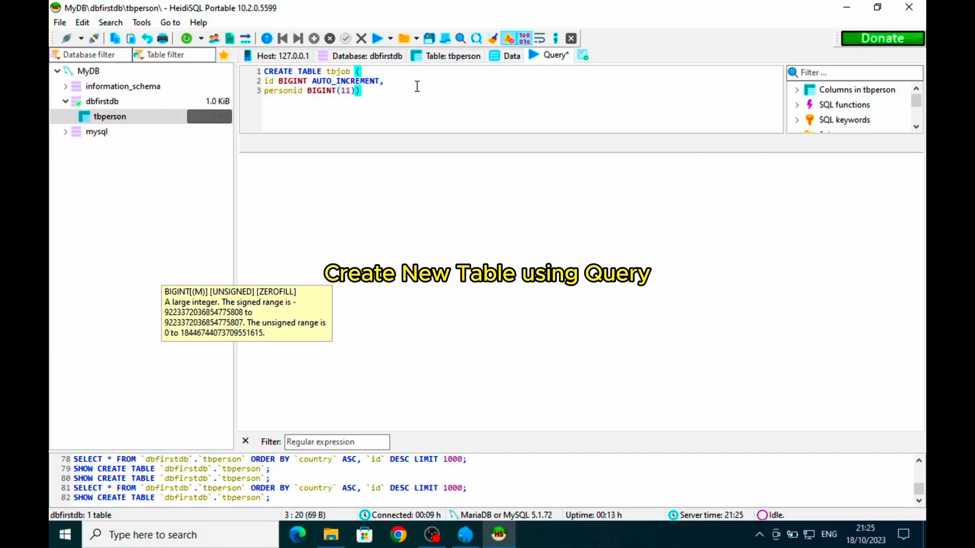
pyautogui.write(',')
pyautogui.press('Return')
pyautogui.write('job')
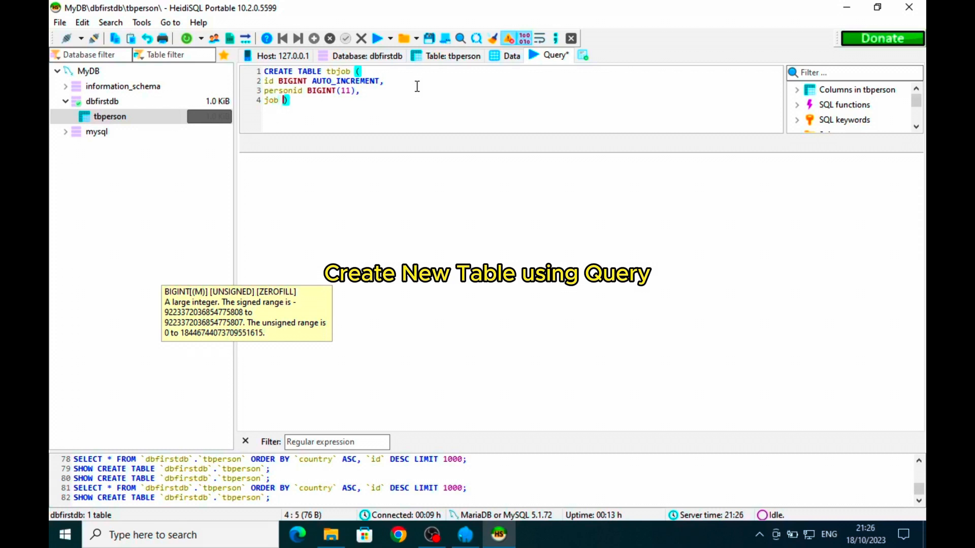
pyautogui.write(' varchar')
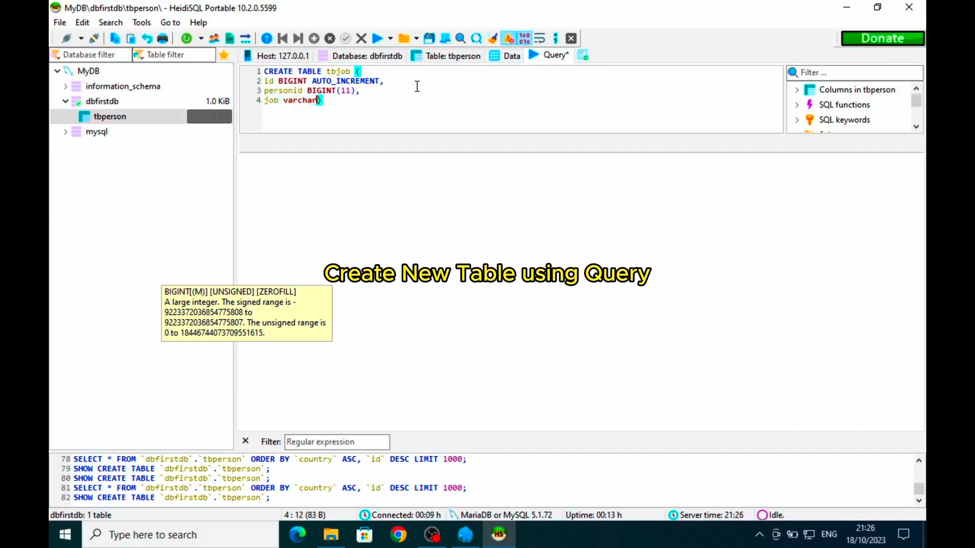
pyautogui.write('(20)')
pyautogui.press('Return')
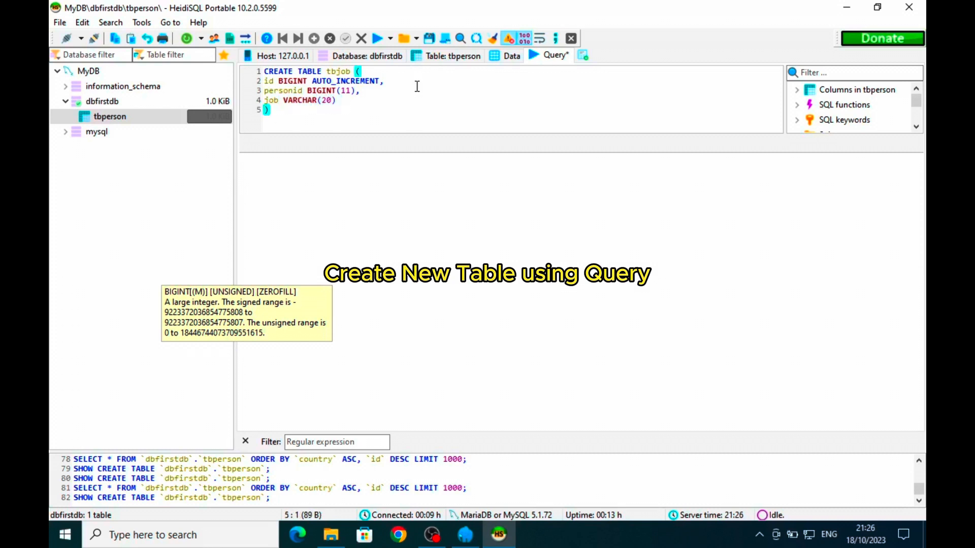
# - Execute CREATE TABLE tbjob, then drop AUTO_INCREMENT from id after error 1075 and execute again
pyautogui.click(377, 39)
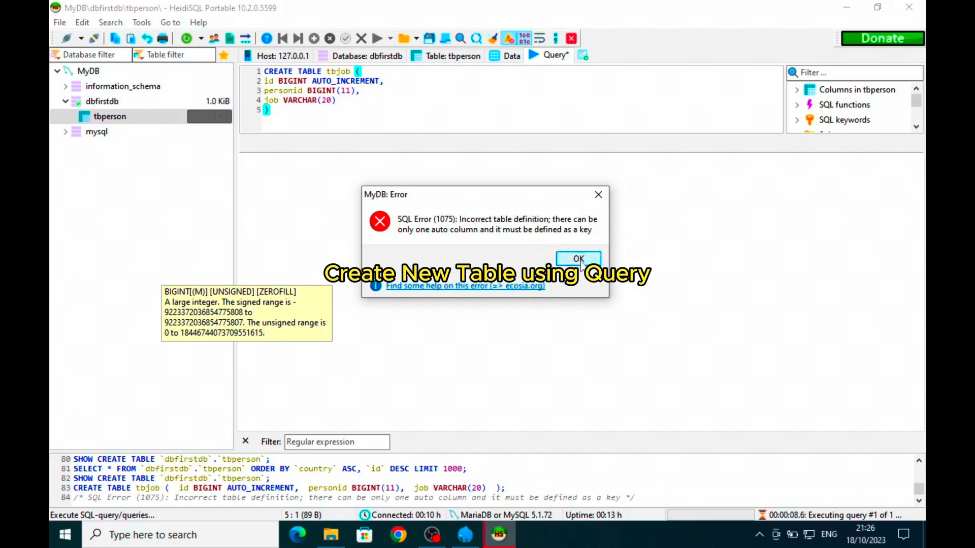
pyautogui.click(579, 259)
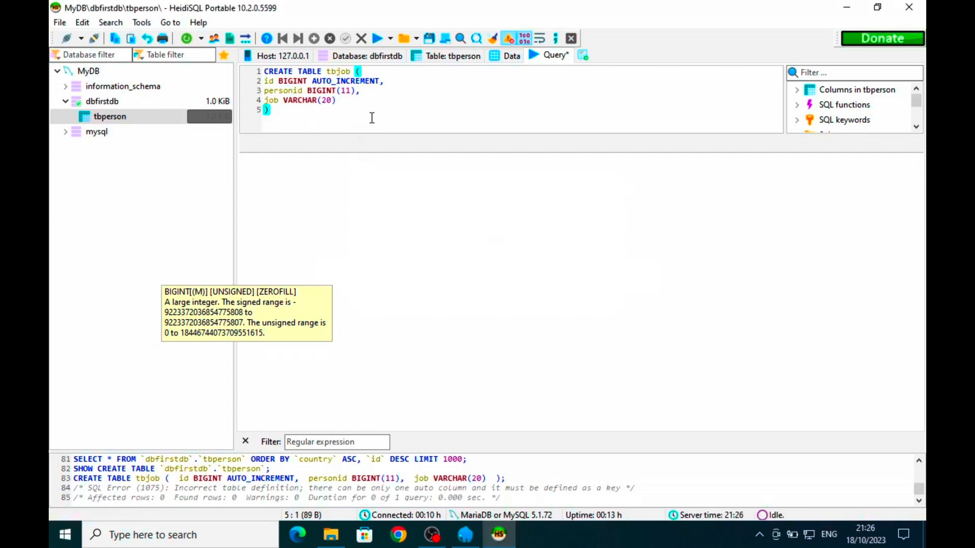
pyautogui.moveTo(381, 81); pyautogui.dragTo(308, 82)
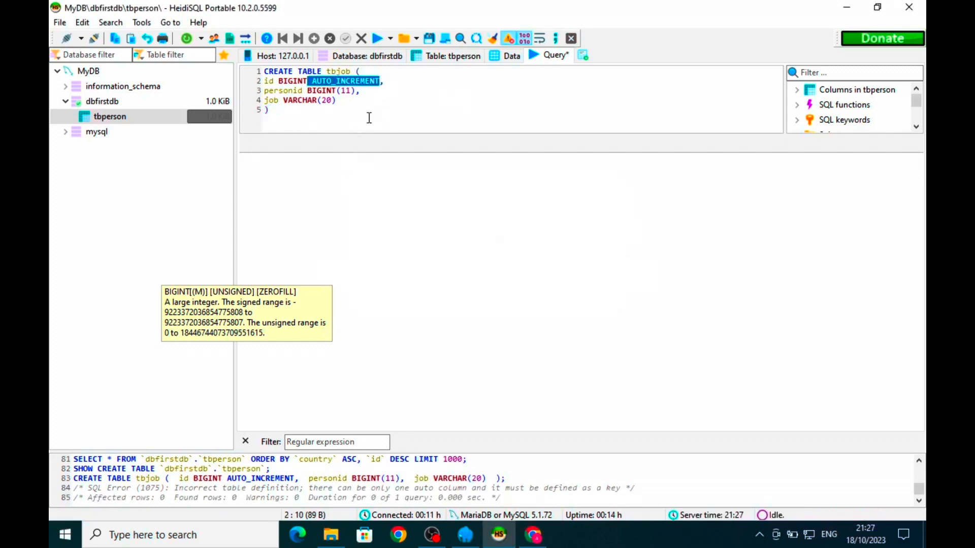
pyautogui.press('Delete')
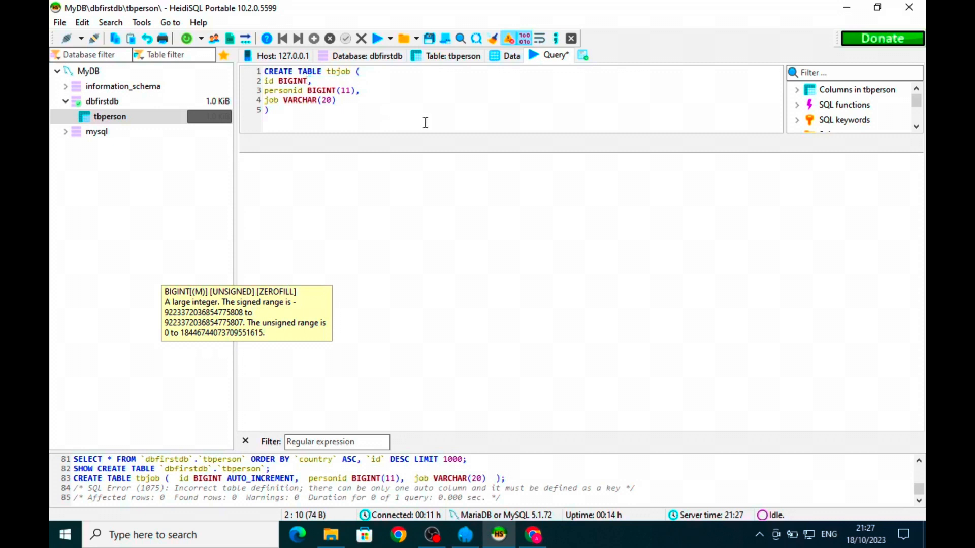
pyautogui.click(376, 40)
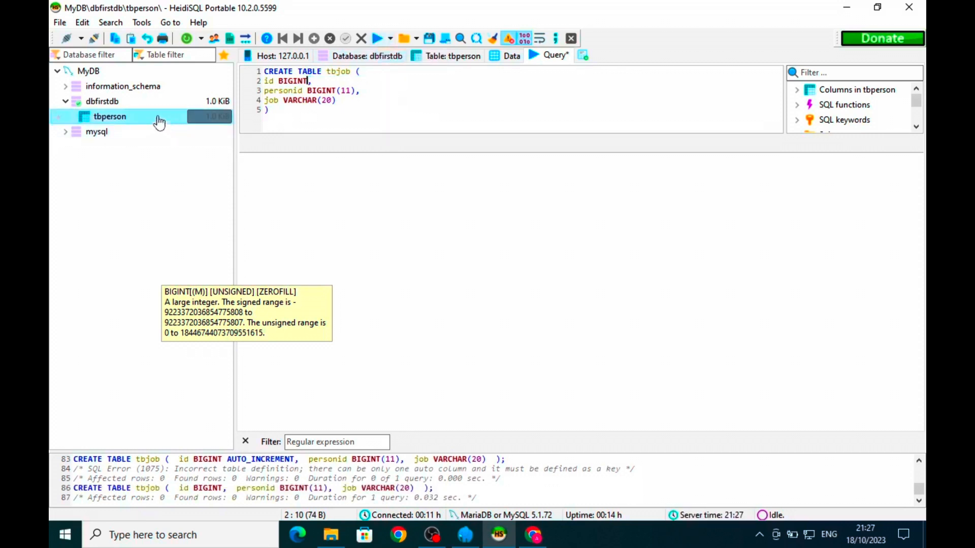
pyautogui.rightClick(131, 184)
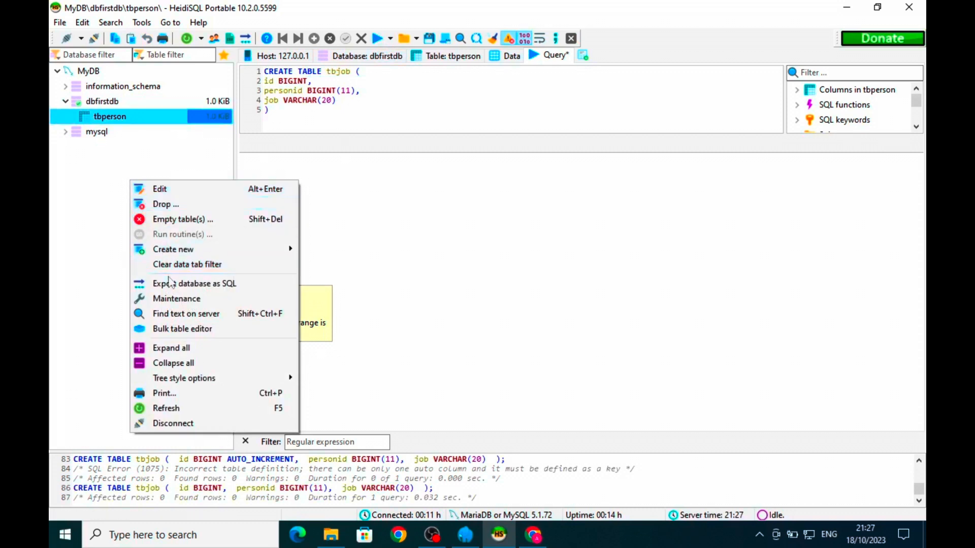
# - Refresh the tree so tbjob appears, then open tbjob in the table editor showing its three columns
pyautogui.click(191, 409)
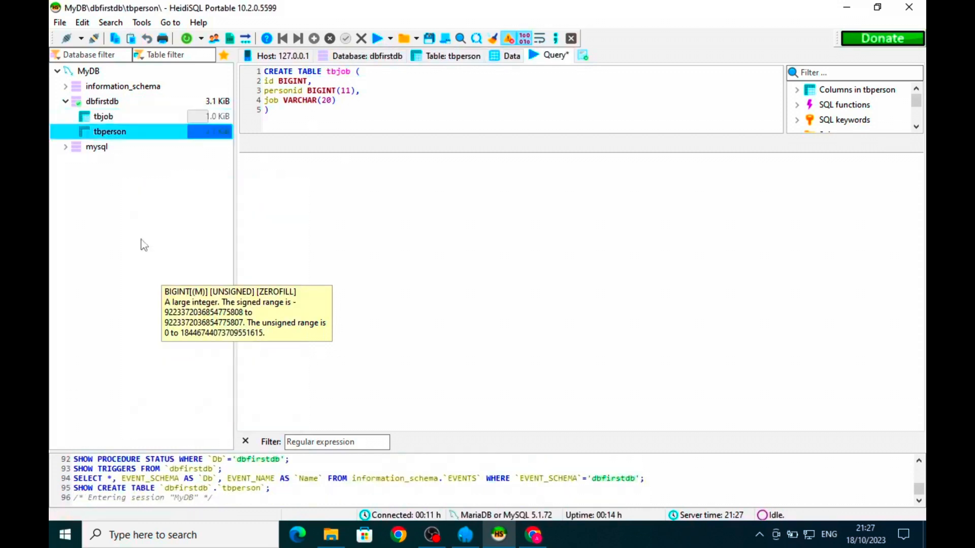
pyautogui.click(125, 119)
pyautogui.click(124, 132)
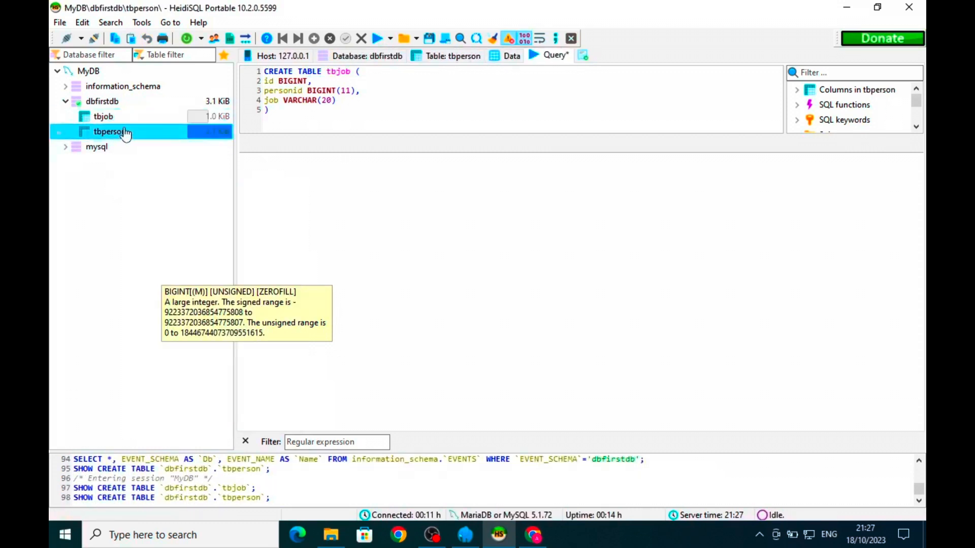
pyautogui.click(122, 120)
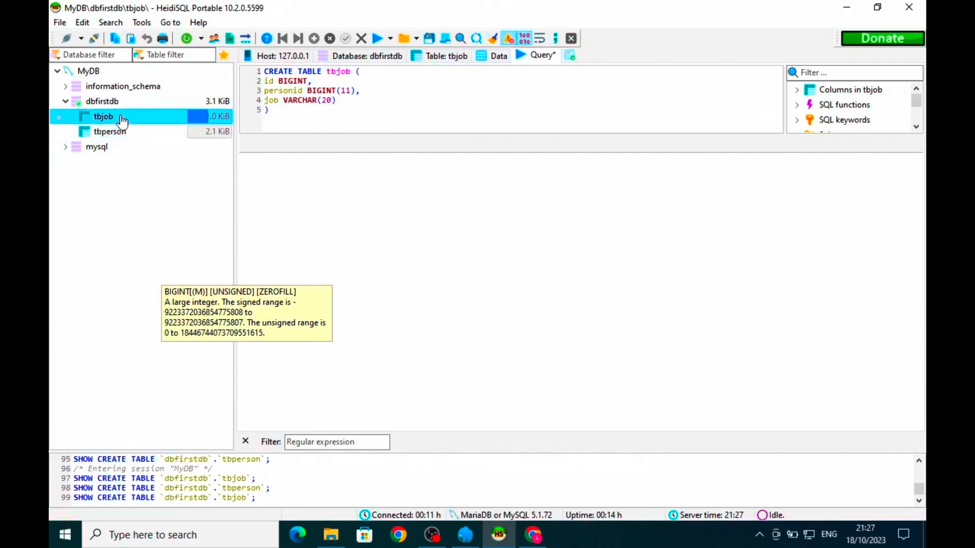
pyautogui.rightClick(122, 120)
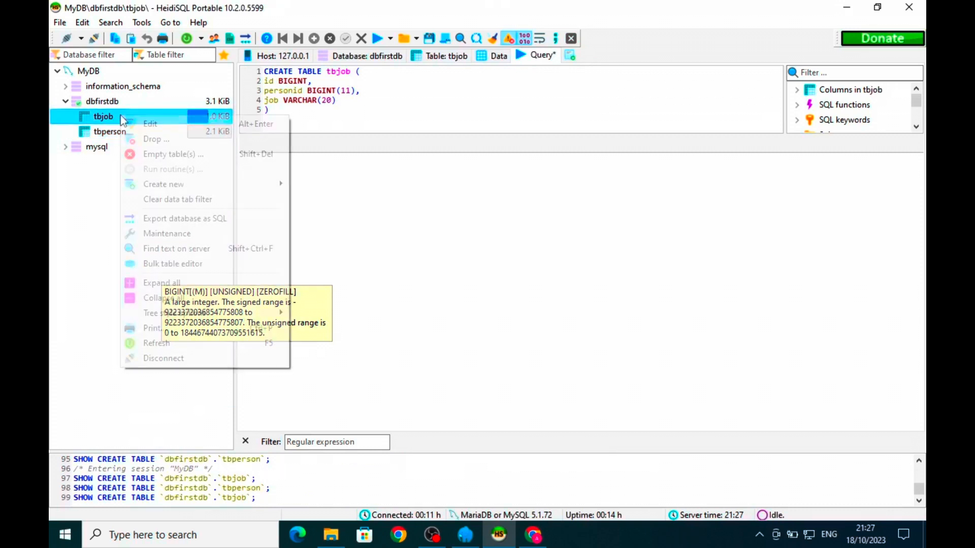
pyautogui.click(144, 123)
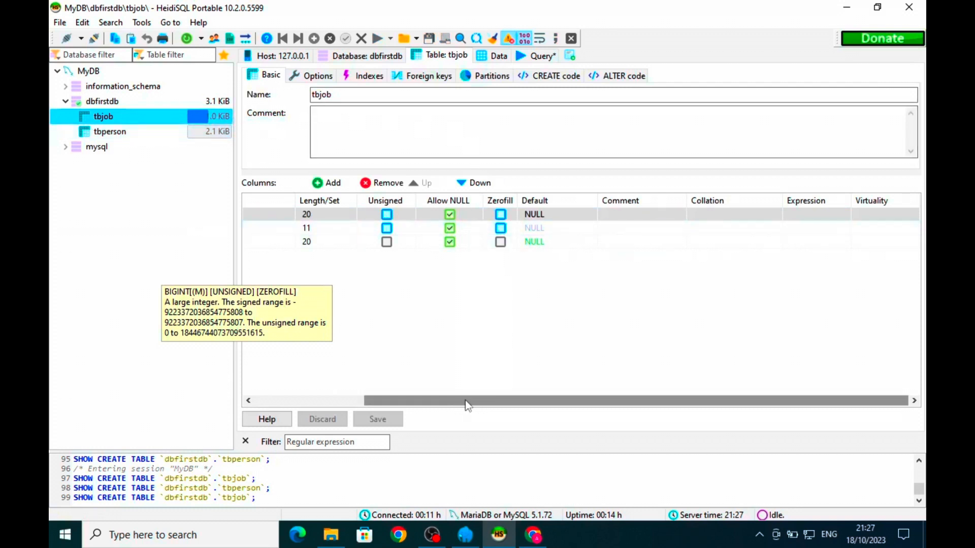
pyautogui.moveTo(464, 401); pyautogui.dragTo(446, 388)
pyautogui.rightClick(602, 215)
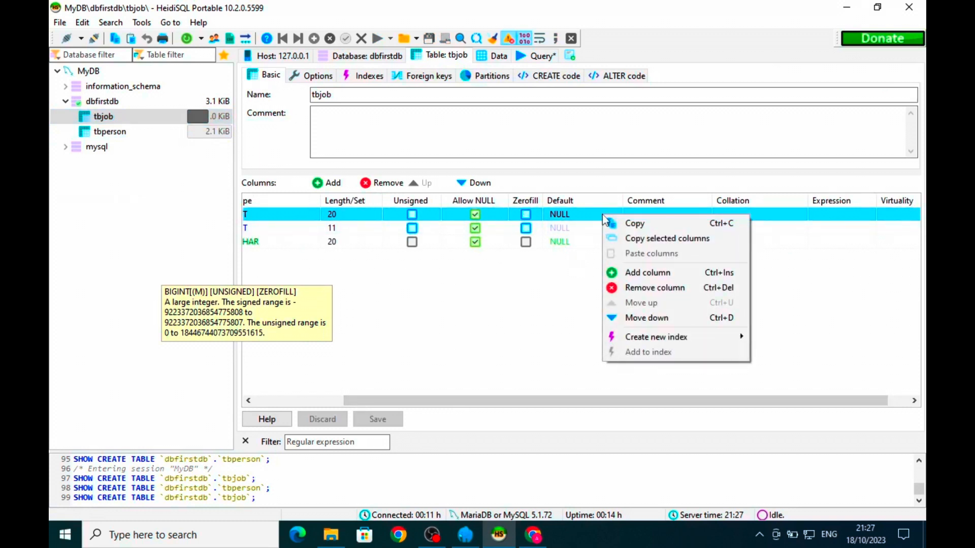
# - Make id tbjob's primary key with an AUTO_INCREMENT default, clearing the invalid default error, and save
pyautogui.moveTo(657, 339)
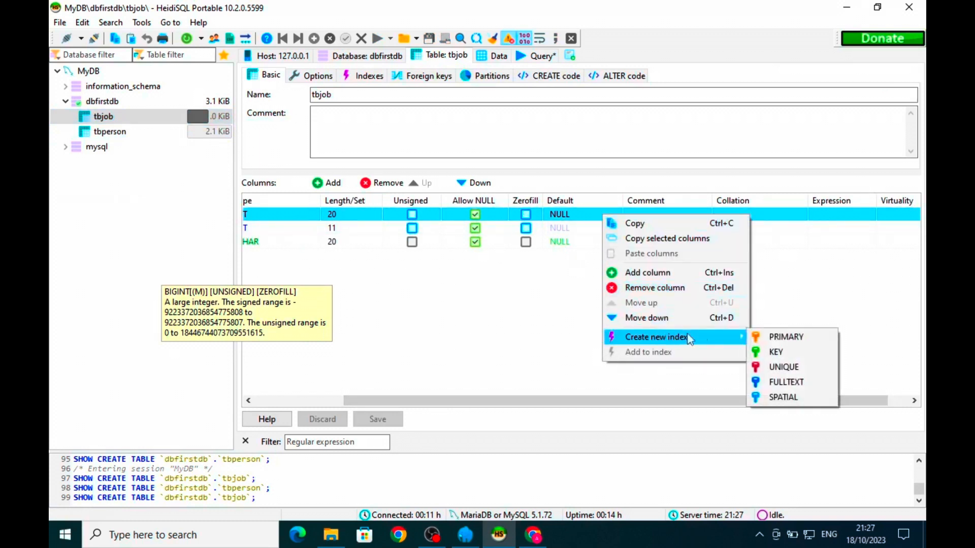
pyautogui.click(801, 340)
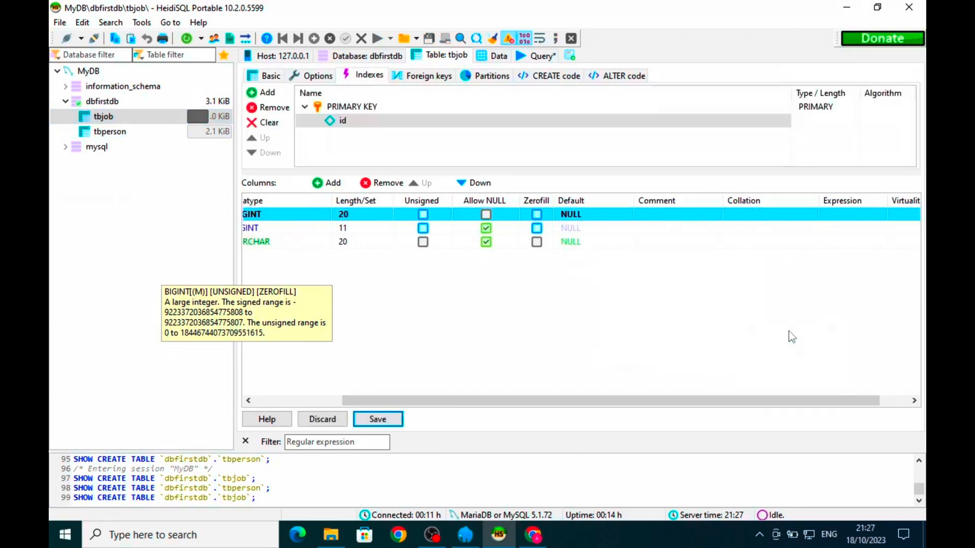
pyautogui.click(389, 420)
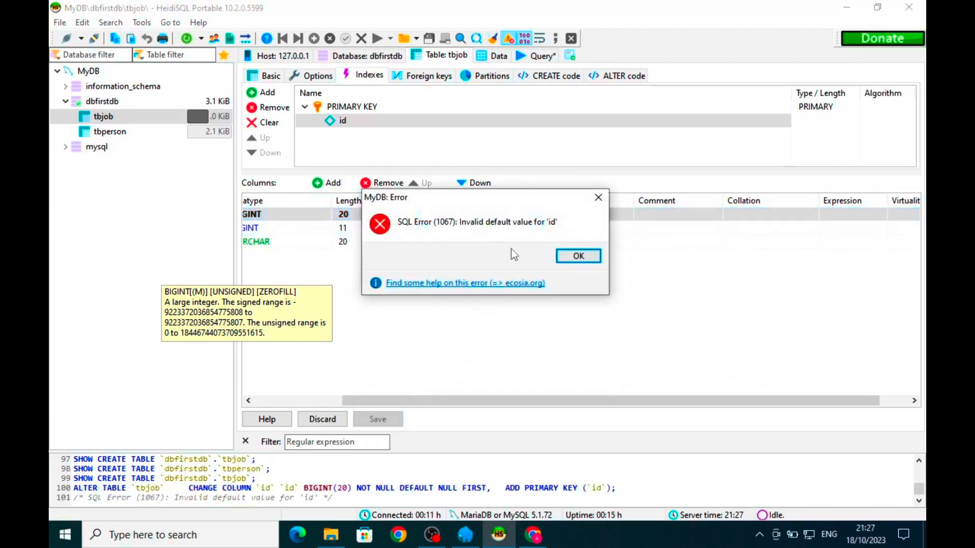
pyautogui.click(577, 259)
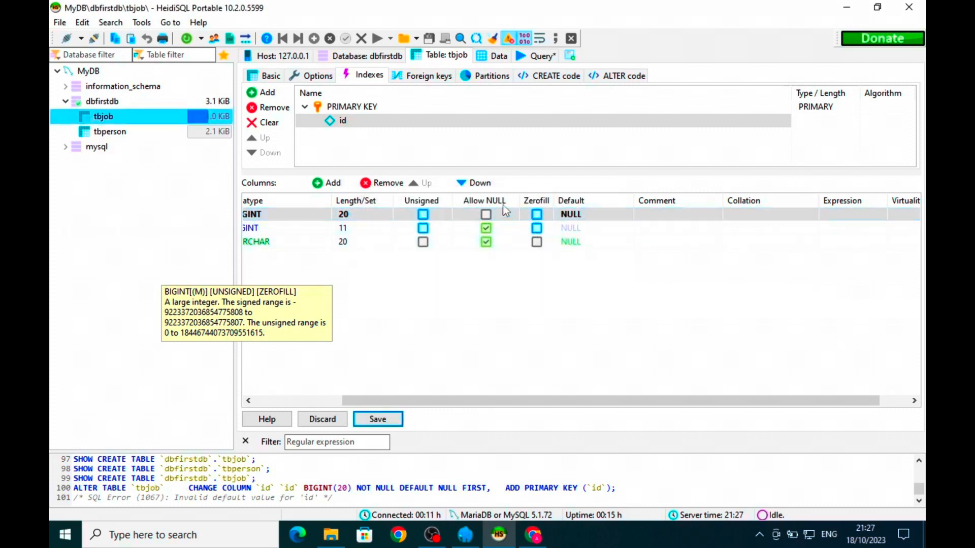
pyautogui.click(579, 215)
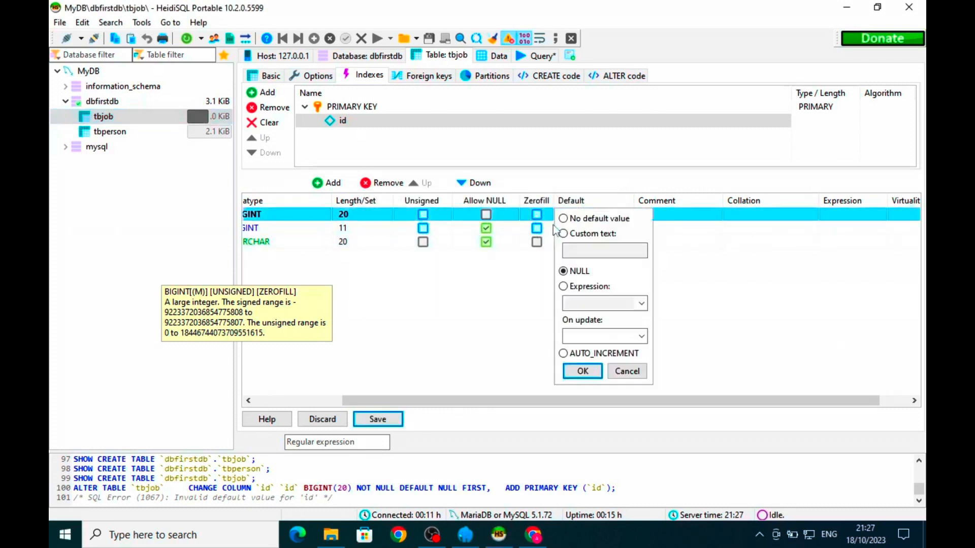
pyautogui.click(564, 353)
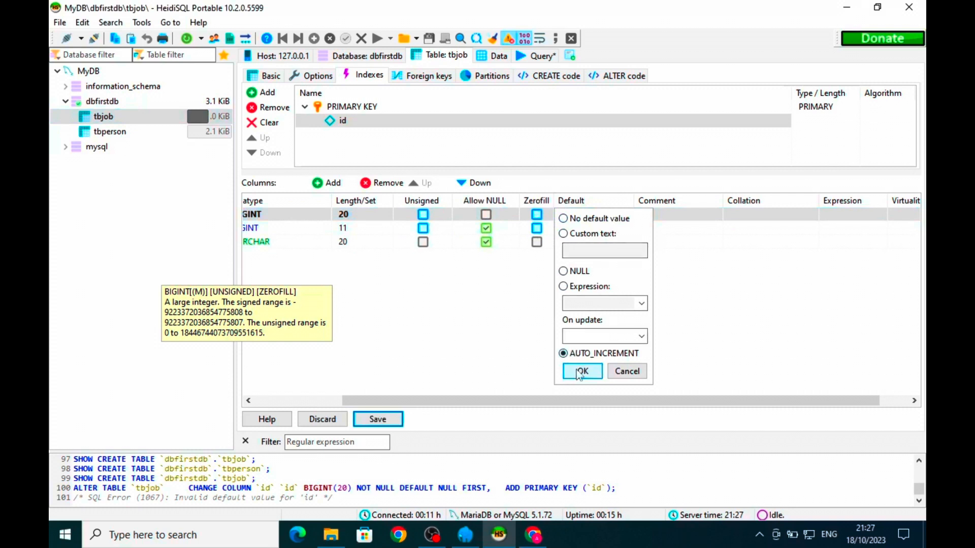
pyautogui.click(582, 371)
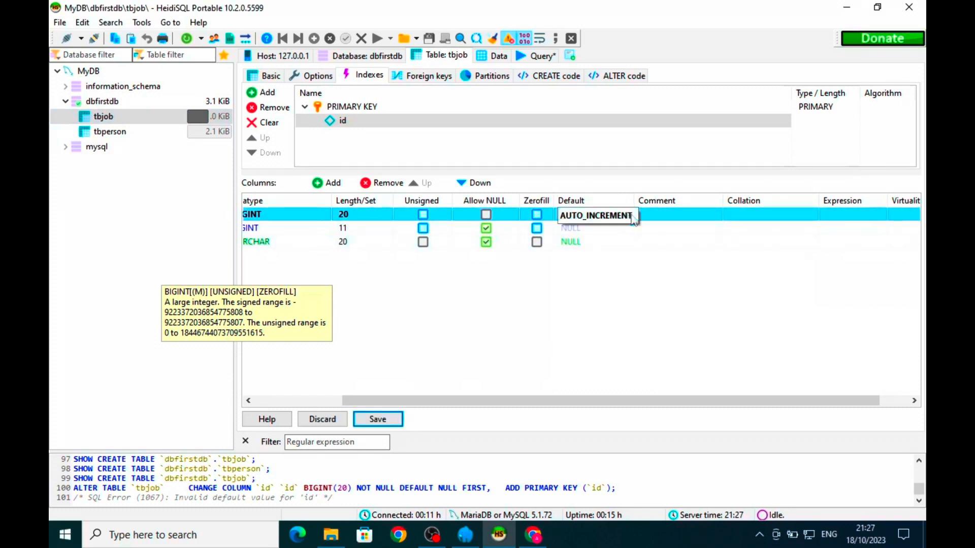
pyautogui.rightClick(656, 219)
pyautogui.moveTo(696, 342)
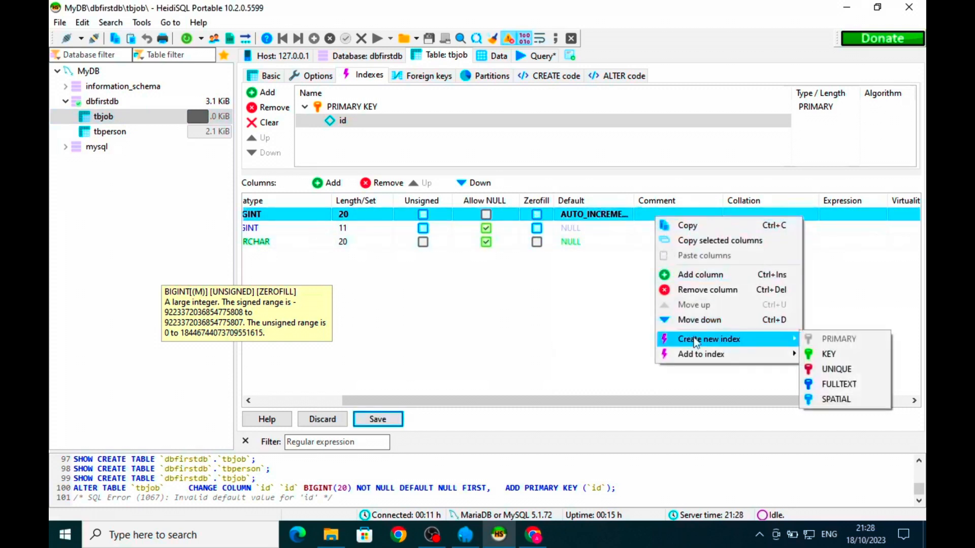
pyautogui.click(387, 420)
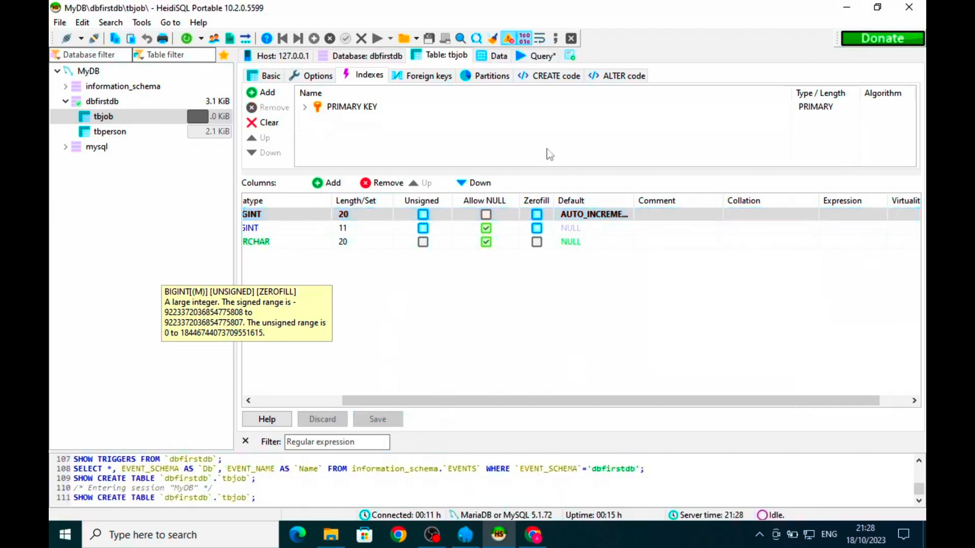
pyautogui.moveTo(419, 401); pyautogui.dragTo(304, 391)
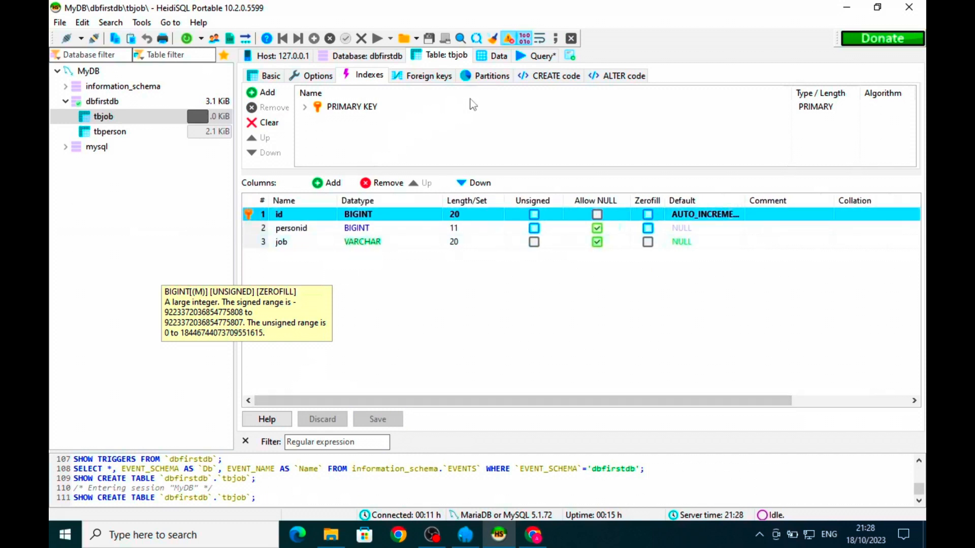
# - Add a new foreign key to tbjob on the personid column
pyautogui.click(164, 133)
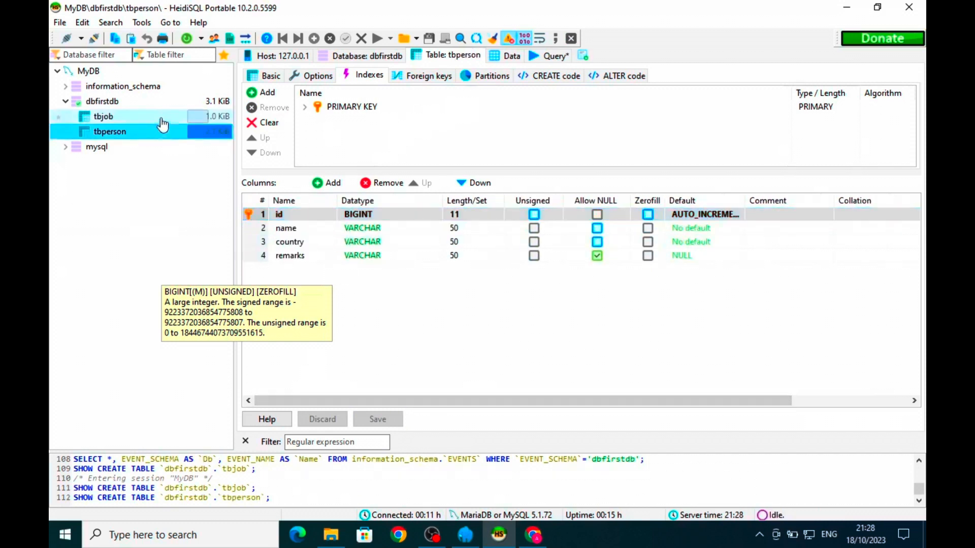
pyautogui.click(163, 124)
pyautogui.click(160, 139)
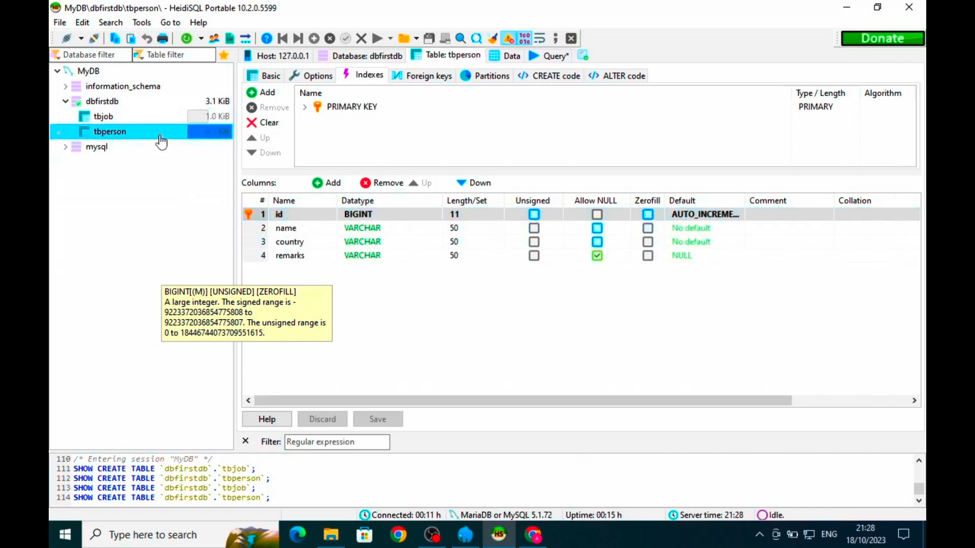
pyautogui.click(159, 124)
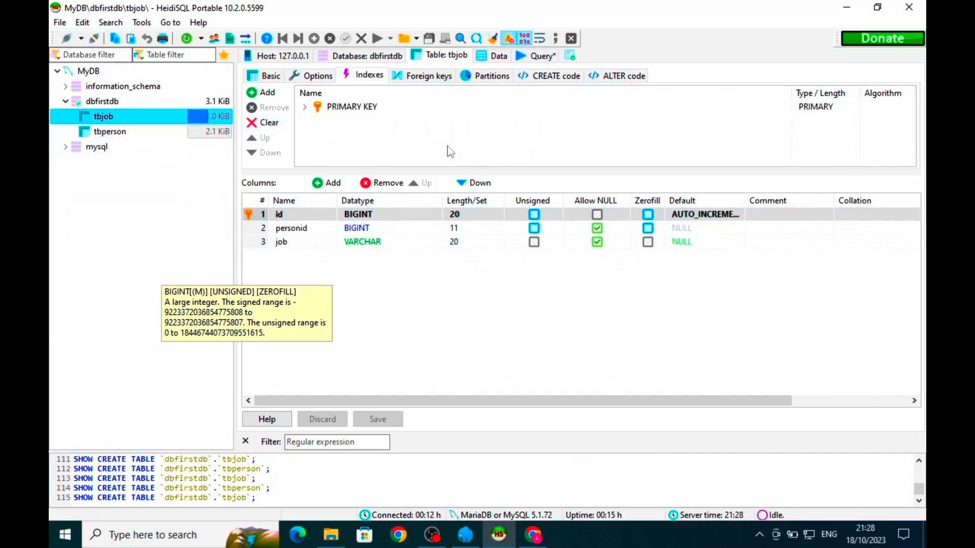
pyautogui.click(431, 76)
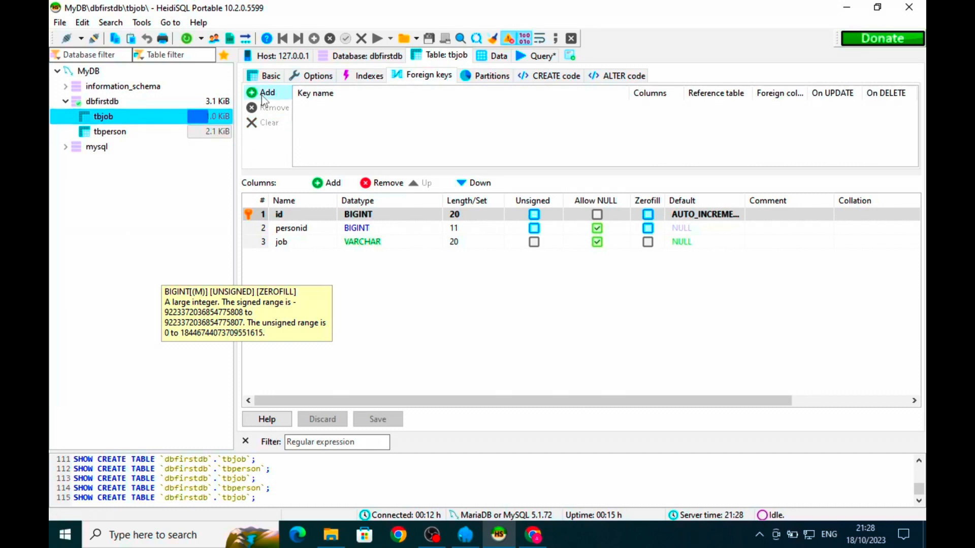
pyautogui.click(264, 94)
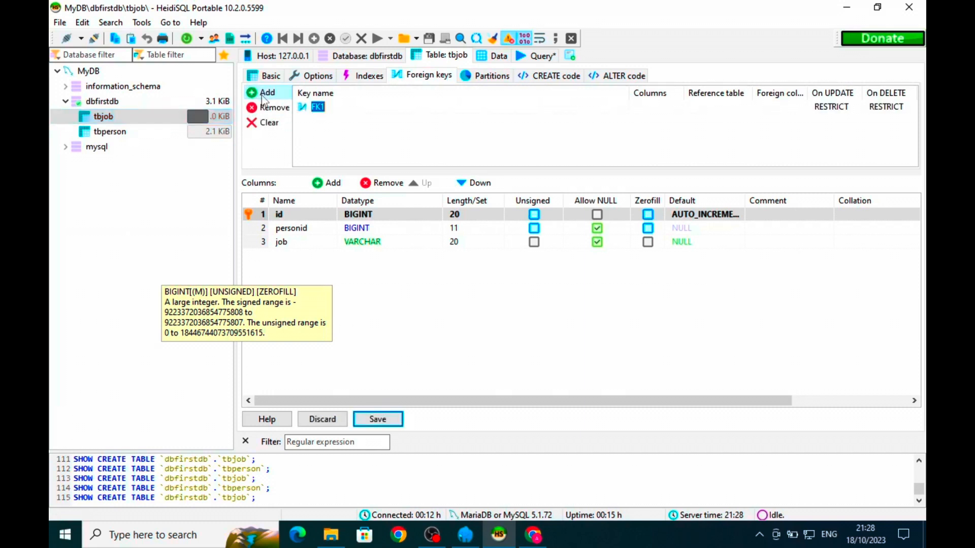
pyautogui.click(330, 106)
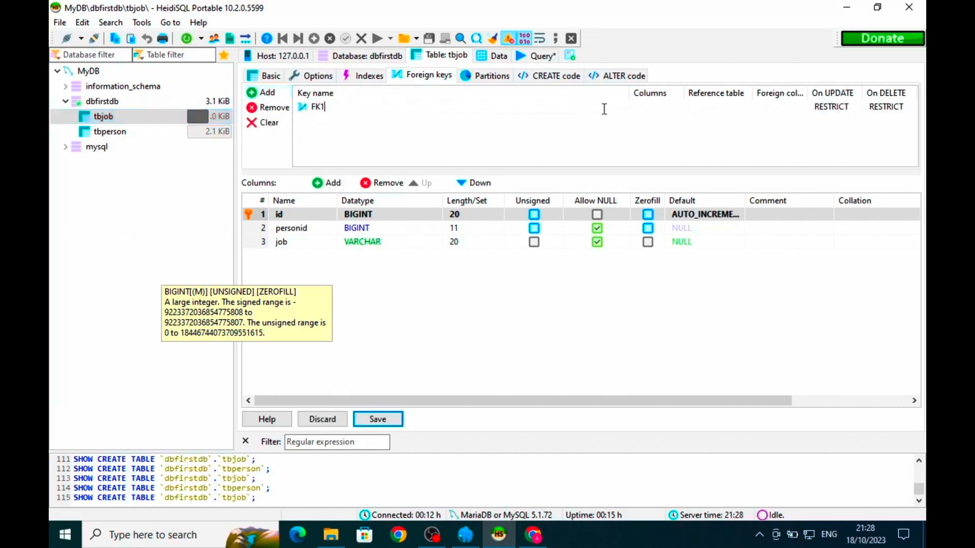
pyautogui.click(676, 108)
pyautogui.click(676, 109)
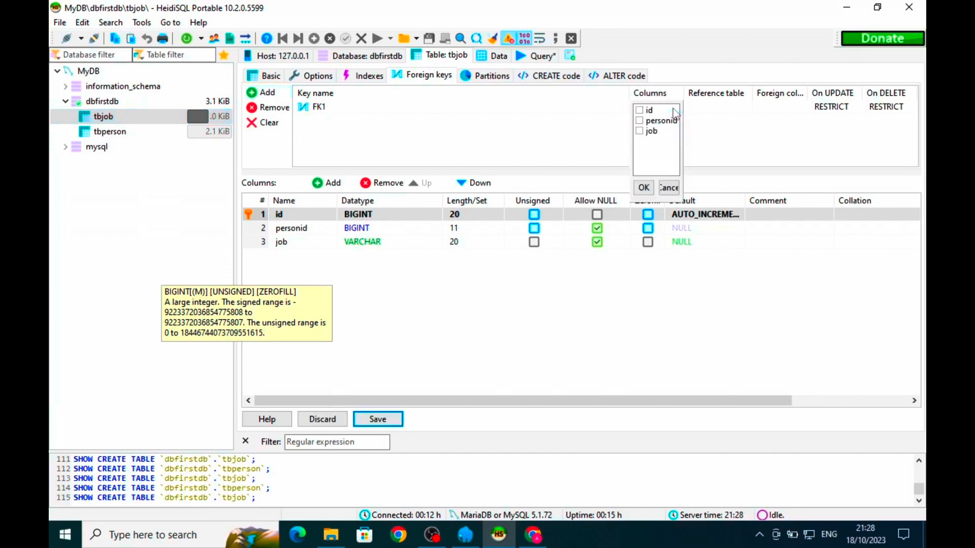
pyautogui.click(639, 120)
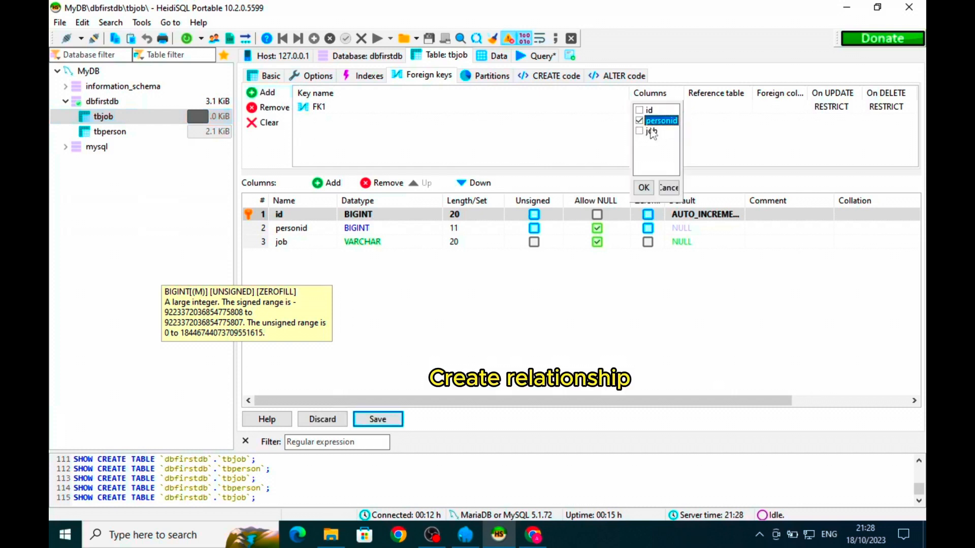
pyautogui.click(646, 189)
# - Reference tbperson's id column from the key, keeping RESTRICT on update, and save tbjob
pyautogui.click(716, 108)
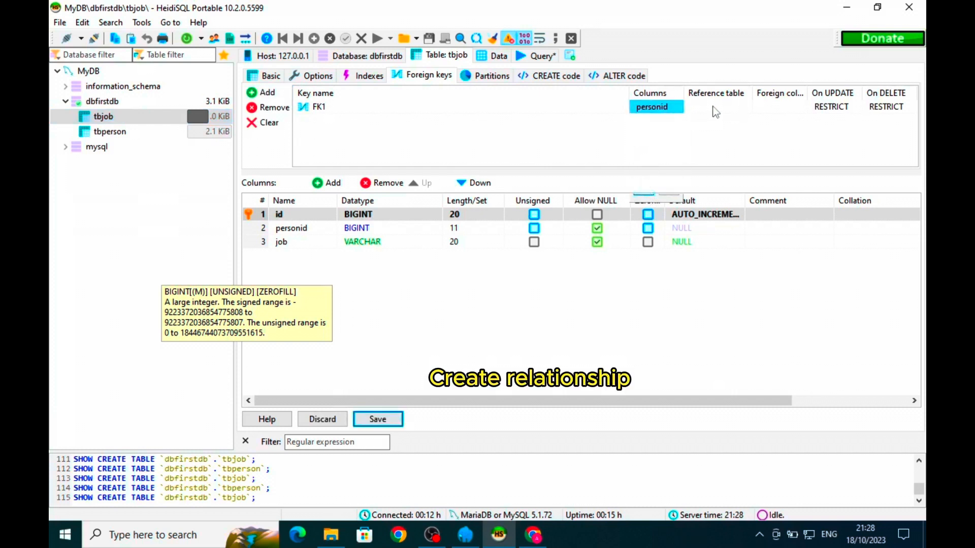
pyautogui.click(717, 108)
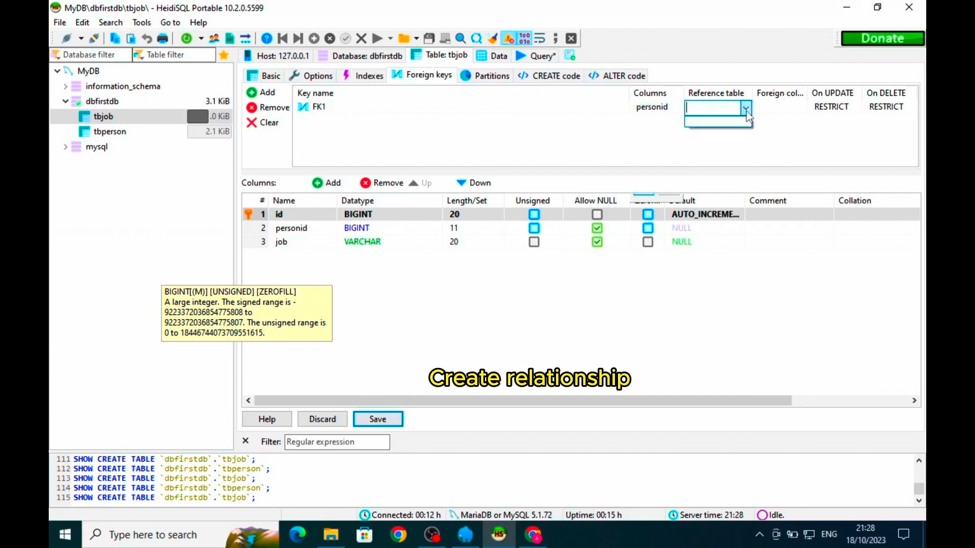
pyautogui.click(745, 111)
pyautogui.write('tbperson')
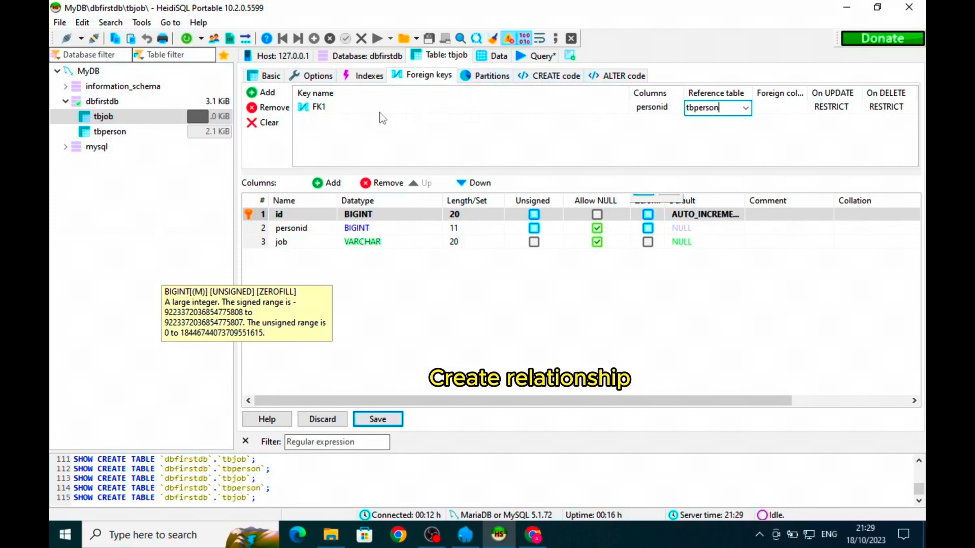
pyautogui.click(778, 113)
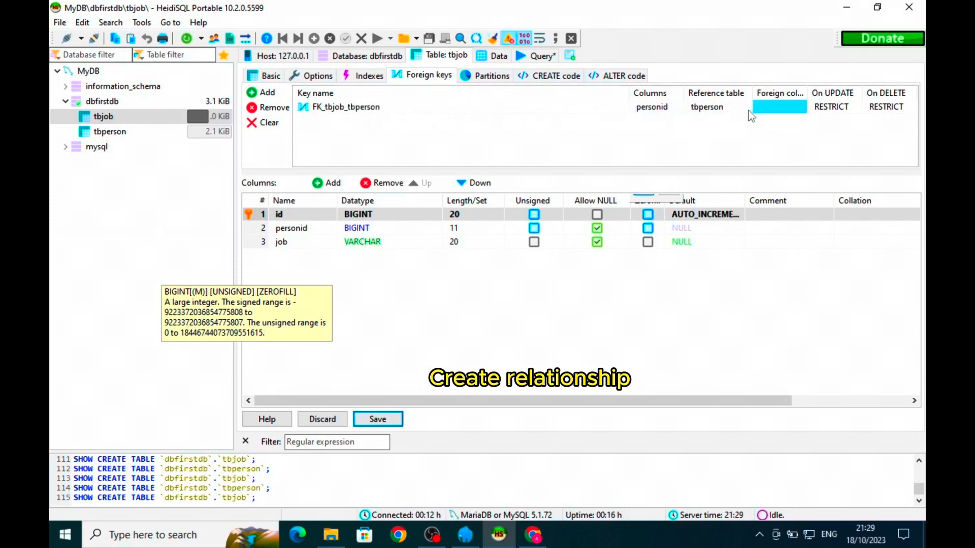
pyautogui.click(744, 108)
pyautogui.click(779, 107)
pyautogui.click(786, 107)
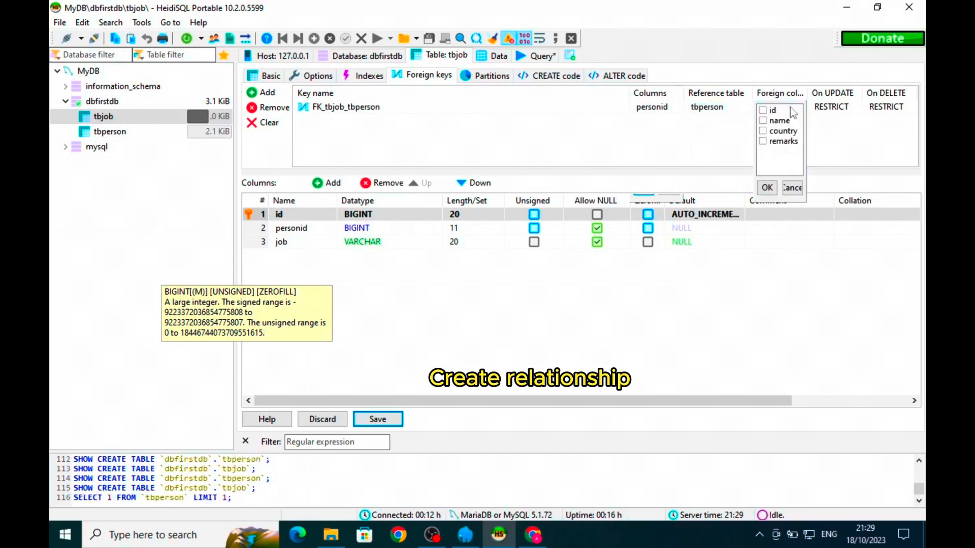
pyautogui.click(763, 110)
pyautogui.click(814, 111)
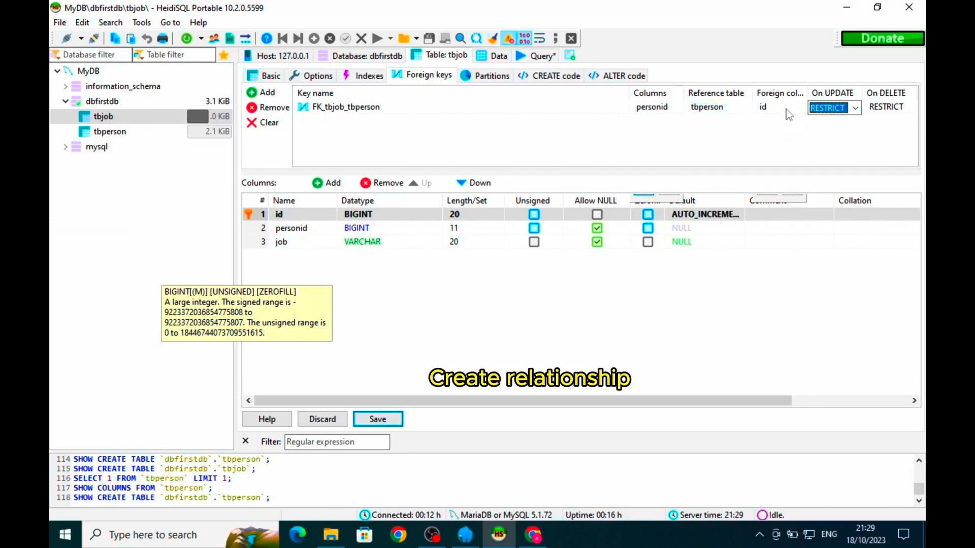
pyautogui.click(786, 108)
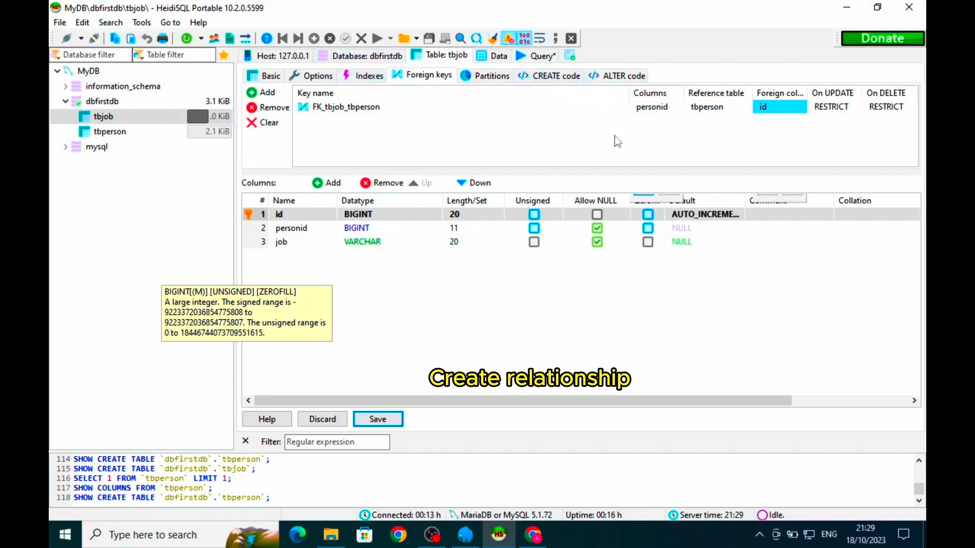
pyautogui.click(381, 422)
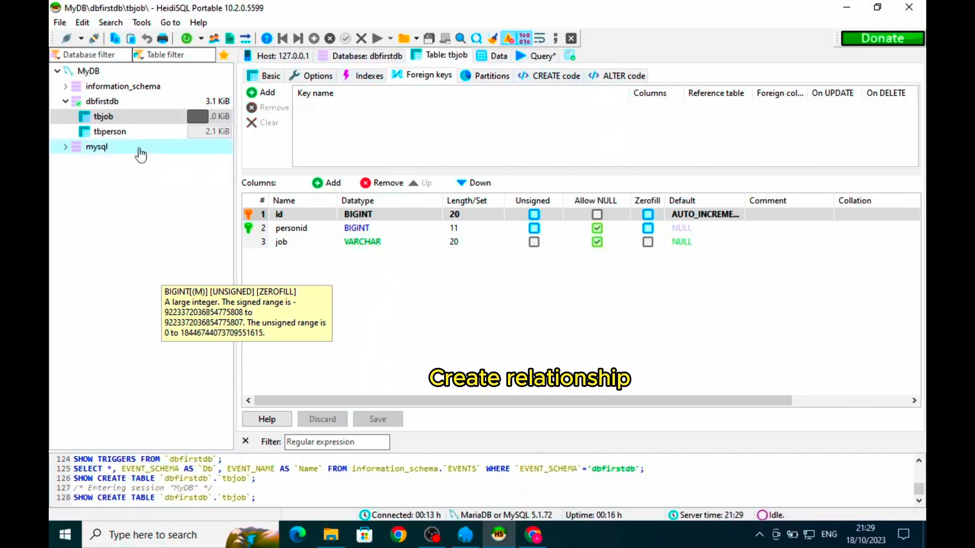
# - Refresh the table list and view tbjob's empty grid with id, personid and job columns
pyautogui.click(120, 133)
pyautogui.click(117, 119)
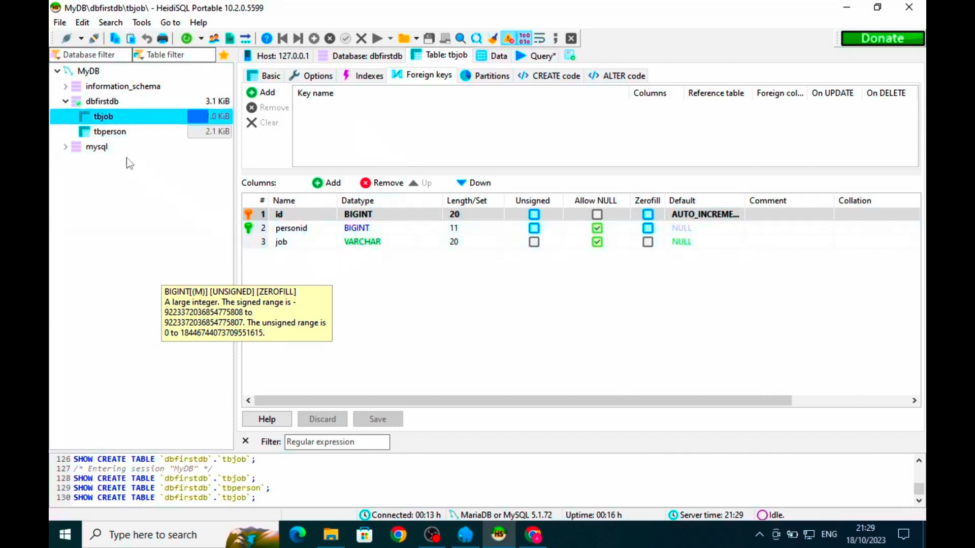
pyautogui.click(124, 132)
pyautogui.click(127, 120)
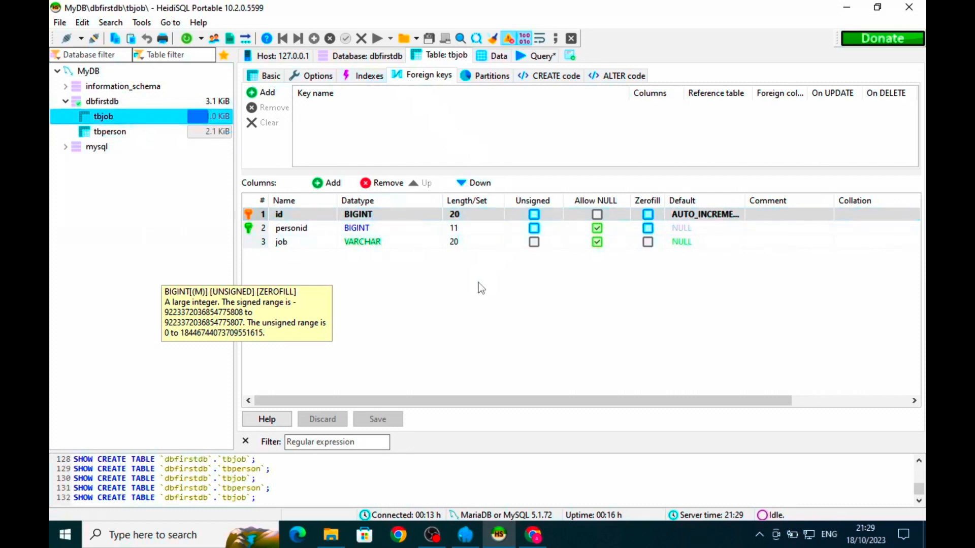
pyautogui.click(478, 302)
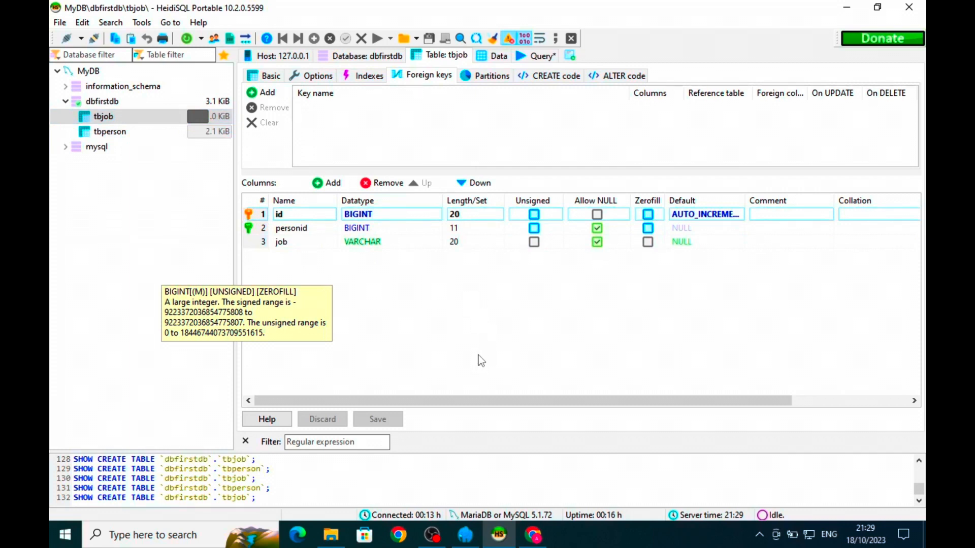
pyautogui.rightClick(152, 217)
pyautogui.click(202, 446)
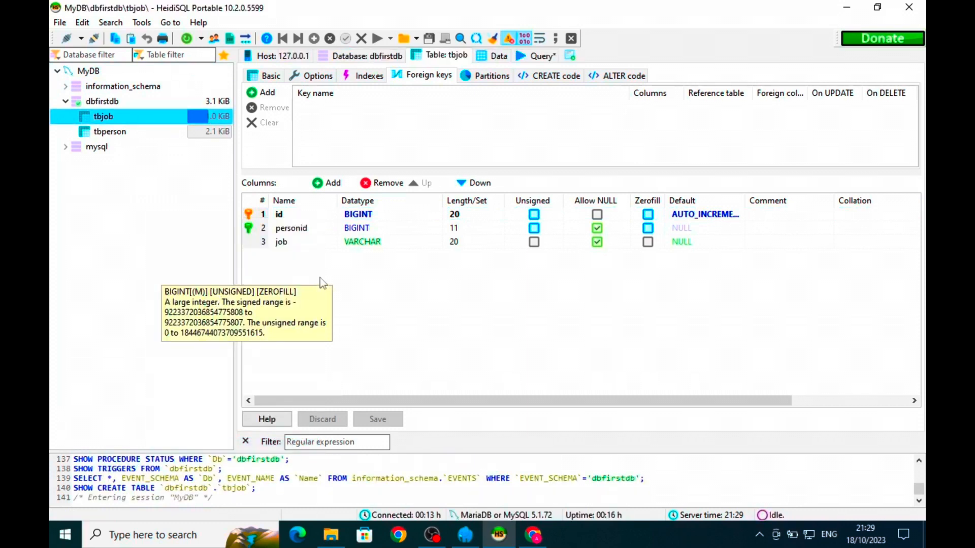
pyautogui.click(114, 131)
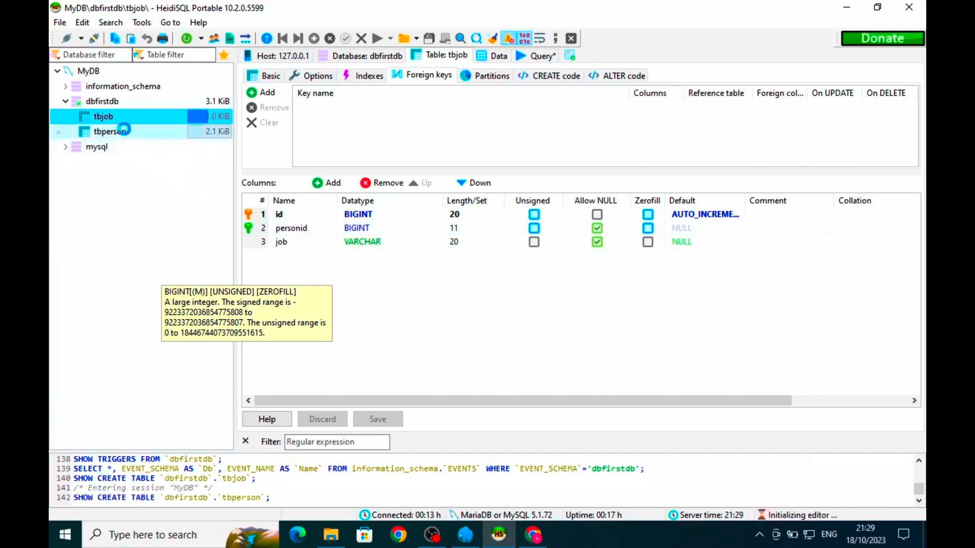
pyautogui.click(127, 117)
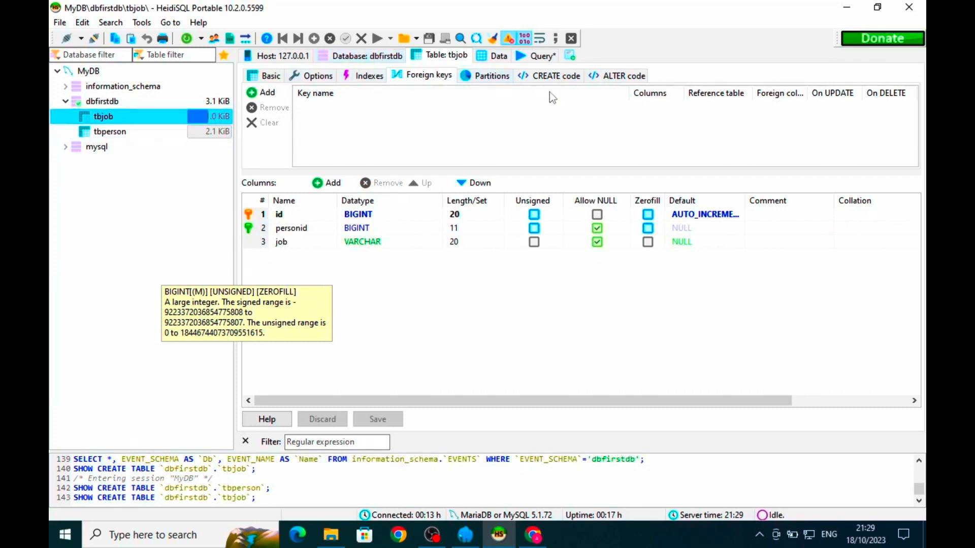
pyautogui.click(502, 59)
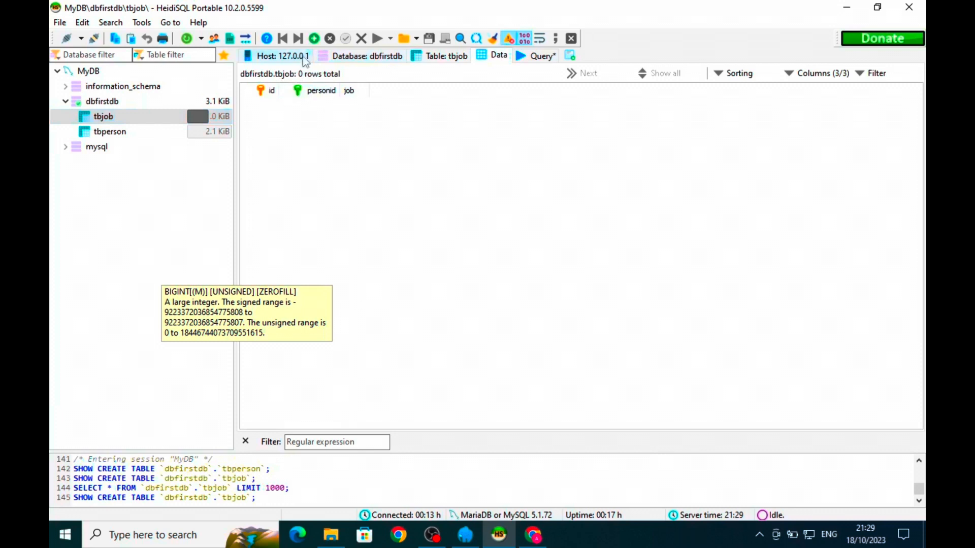
# - Insert a new tbjob row with personid 2 and job Teacher
pyautogui.click(313, 39)
pyautogui.click(313, 105)
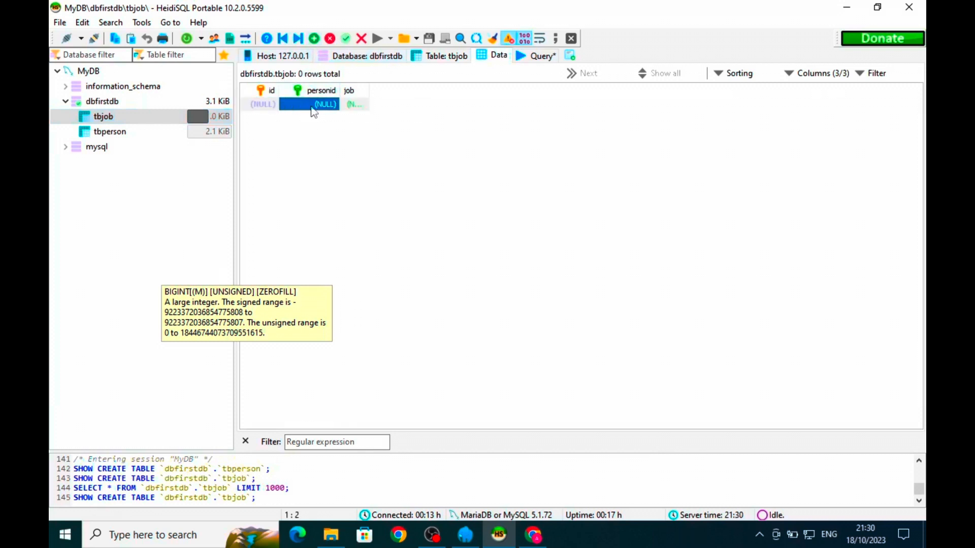
pyautogui.doubleClick(315, 108)
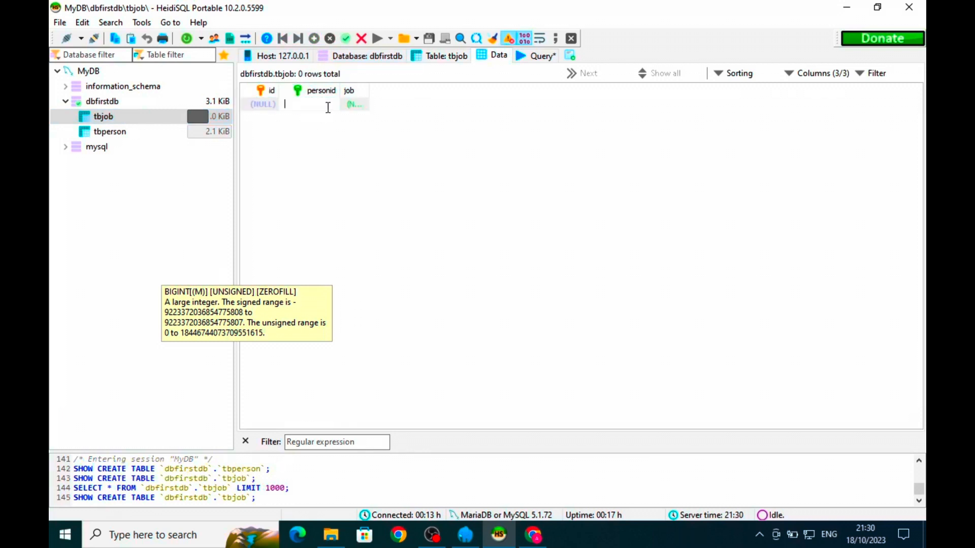
pyautogui.write('2')
pyautogui.press('Return')
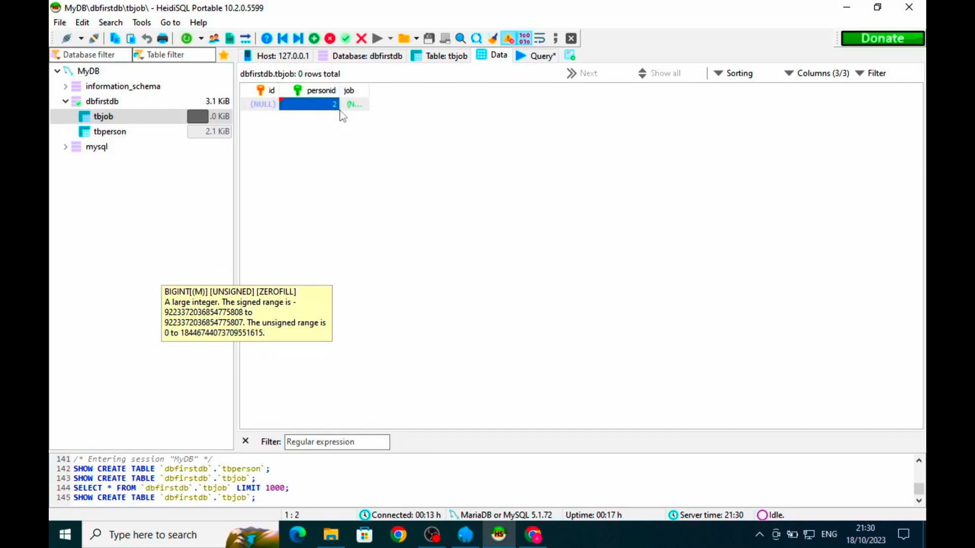
pyautogui.click(359, 104)
pyautogui.moveTo(369, 93); pyautogui.dragTo(422, 94)
pyautogui.click(394, 104)
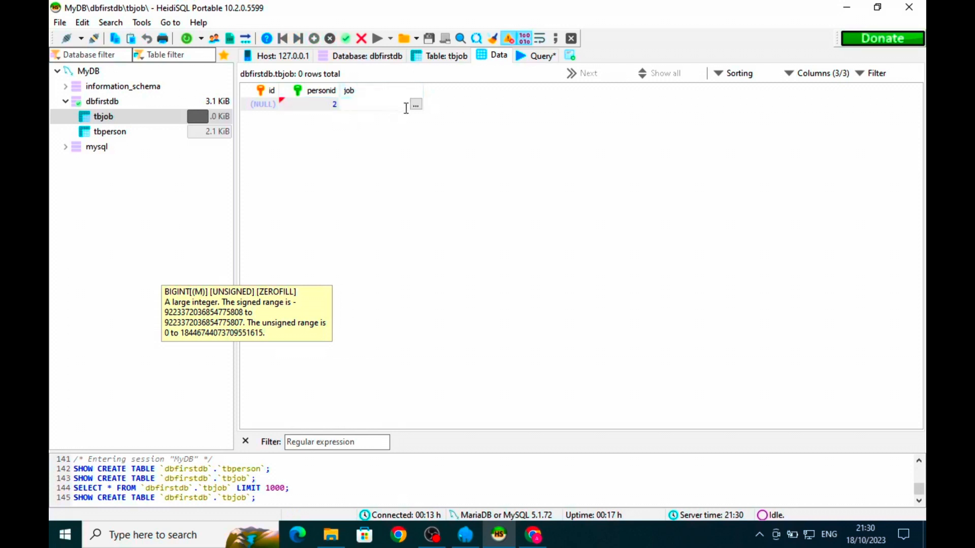
pyautogui.write('Teacher')
pyautogui.press('Return')
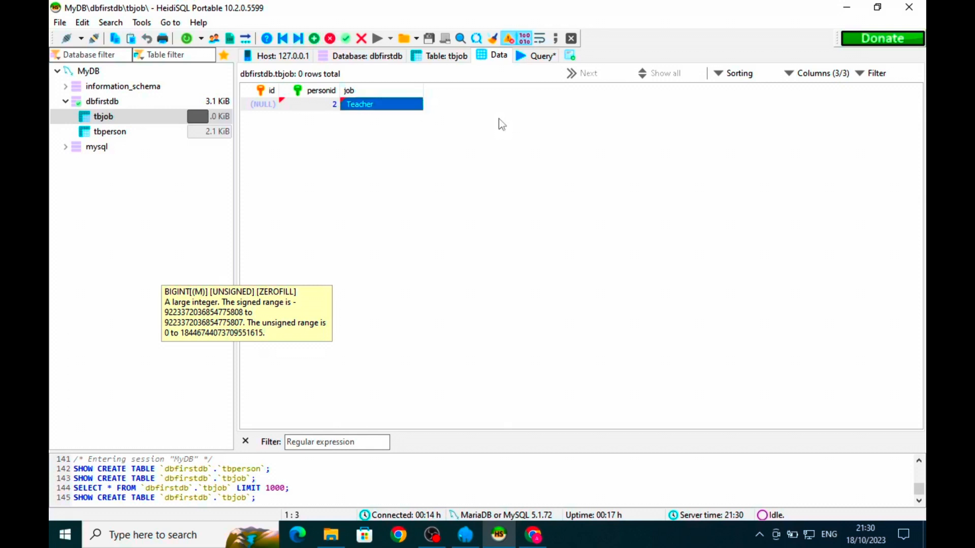
# - Post the row as id 1, glance at tbperson's rows, and return to tbjob
pyautogui.click(291, 130)
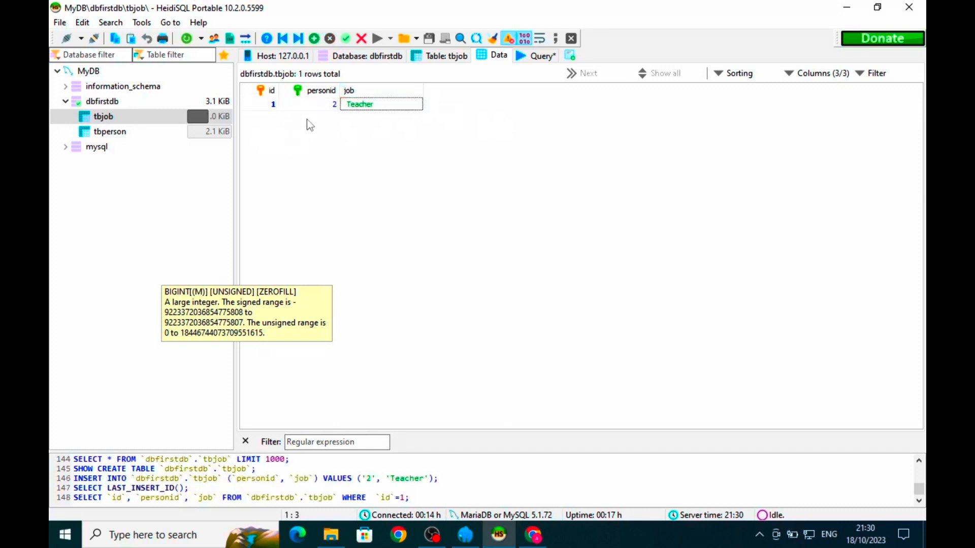
pyautogui.click(153, 139)
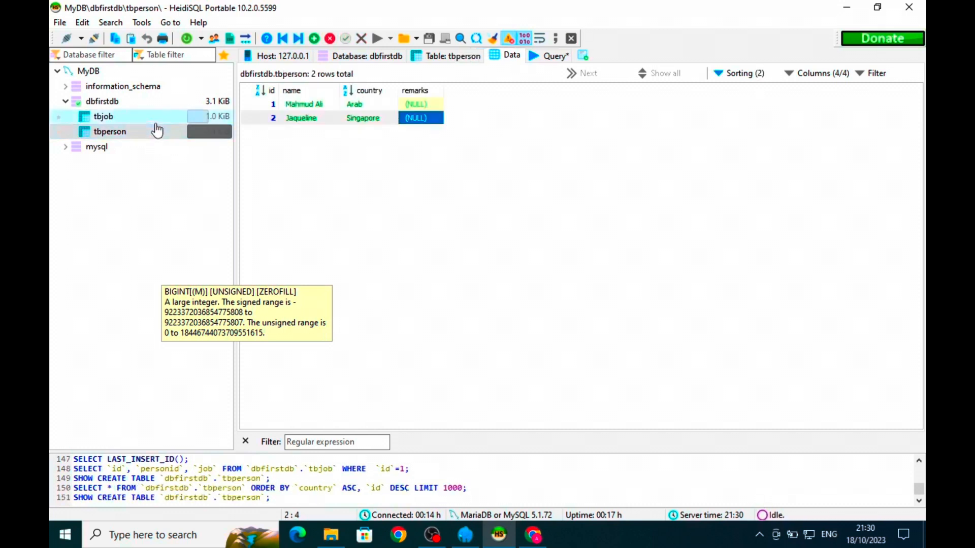
pyautogui.click(156, 123)
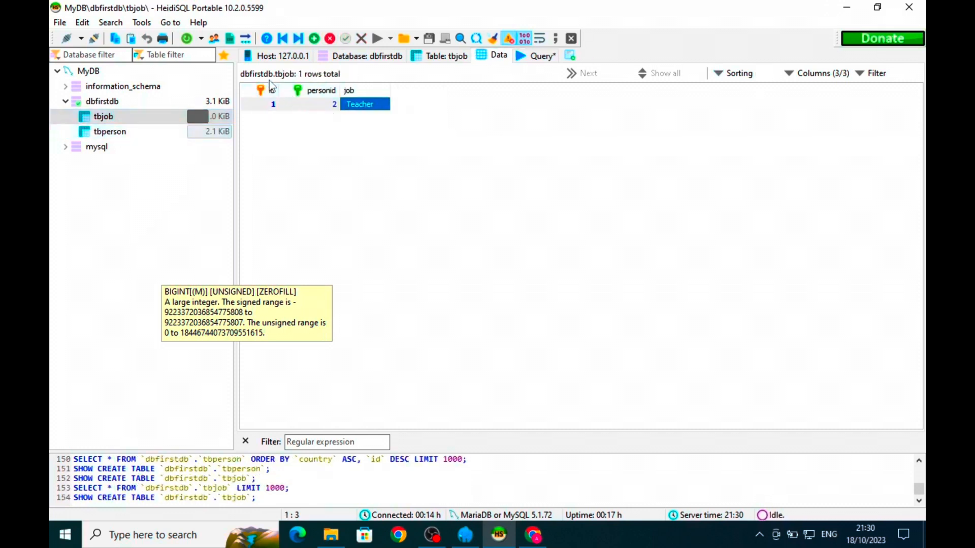
# - Insert another tbjob row with personid 1 and job Bussinesman
pyautogui.click(314, 41)
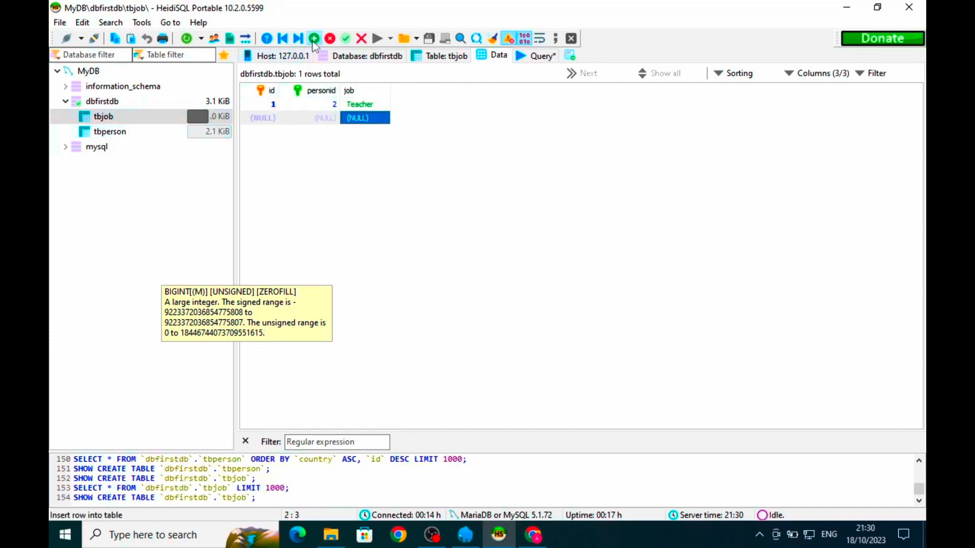
pyautogui.click(323, 120)
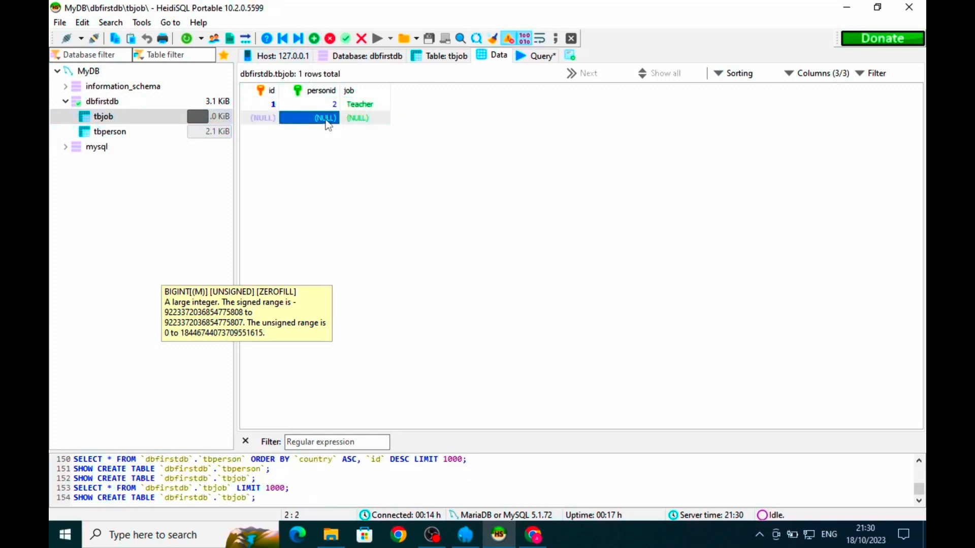
pyautogui.click(327, 120)
pyautogui.write('1')
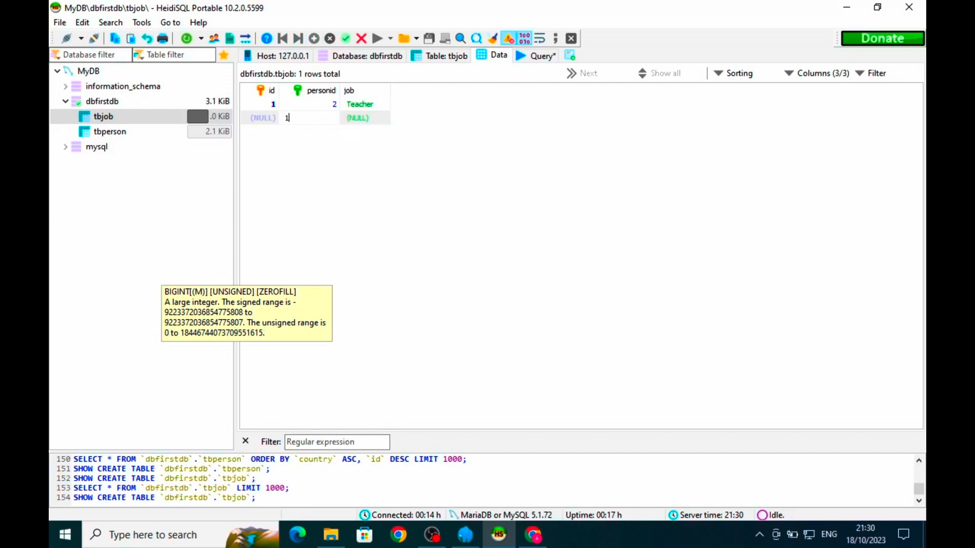
pyautogui.press('Return')
pyautogui.click(352, 120)
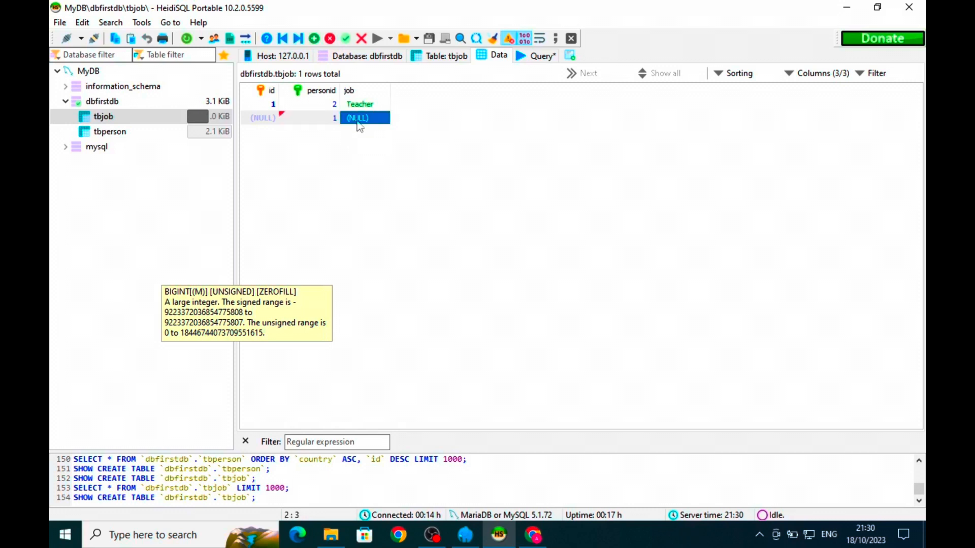
pyautogui.click(355, 120)
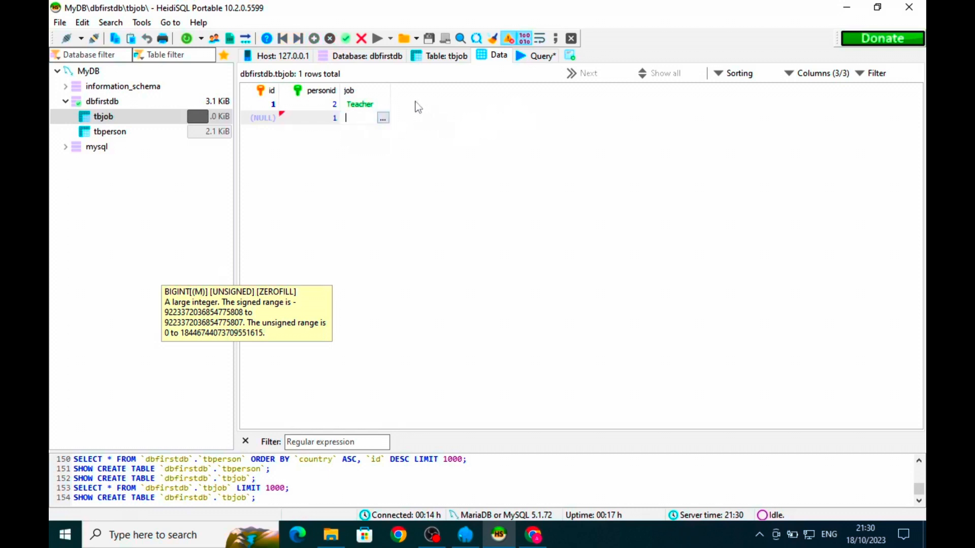
pyautogui.moveTo(390, 91); pyautogui.dragTo(429, 99)
pyautogui.write('Bussinesman')
pyautogui.press('Return')
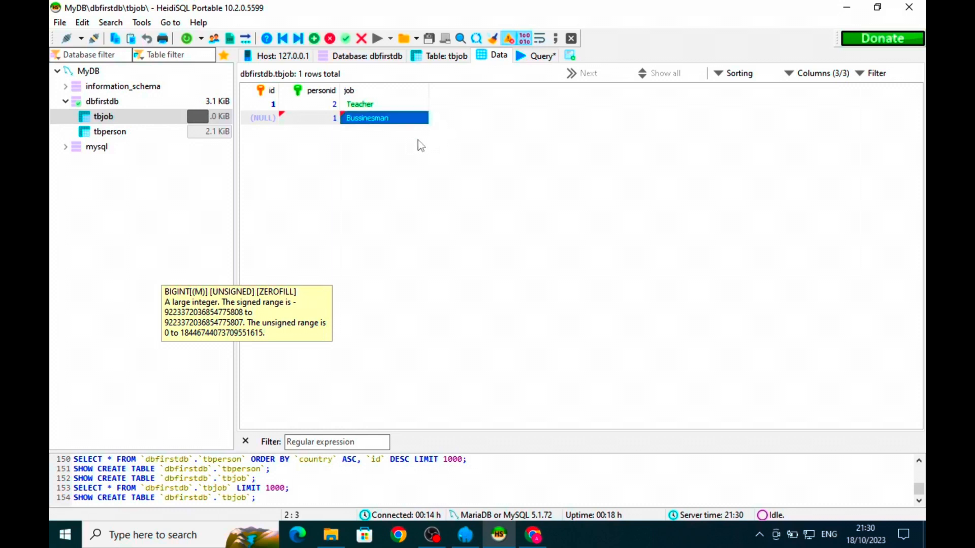
# - Post the row as id 2, check tbperson's rows, and return to tbjob
pyautogui.click(405, 105)
pyautogui.click(401, 124)
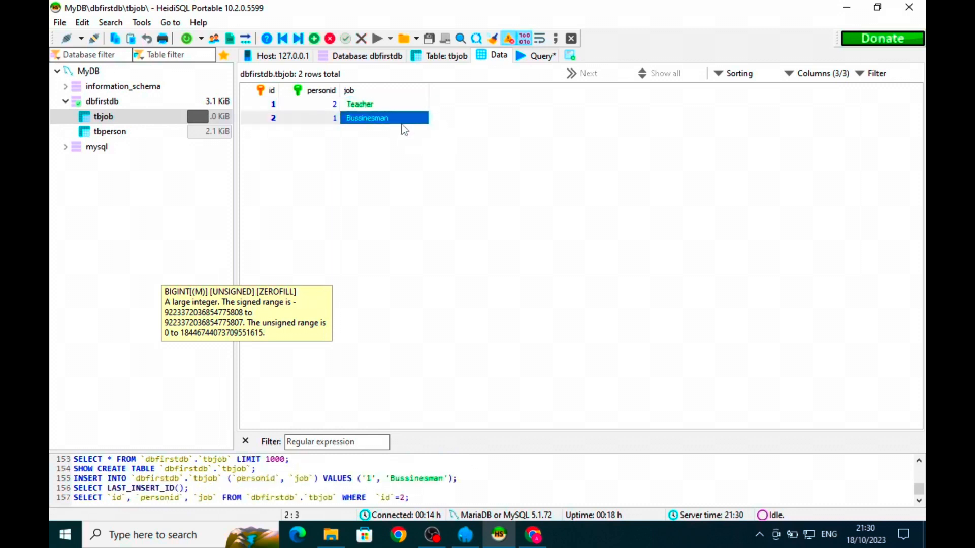
pyautogui.click(369, 199)
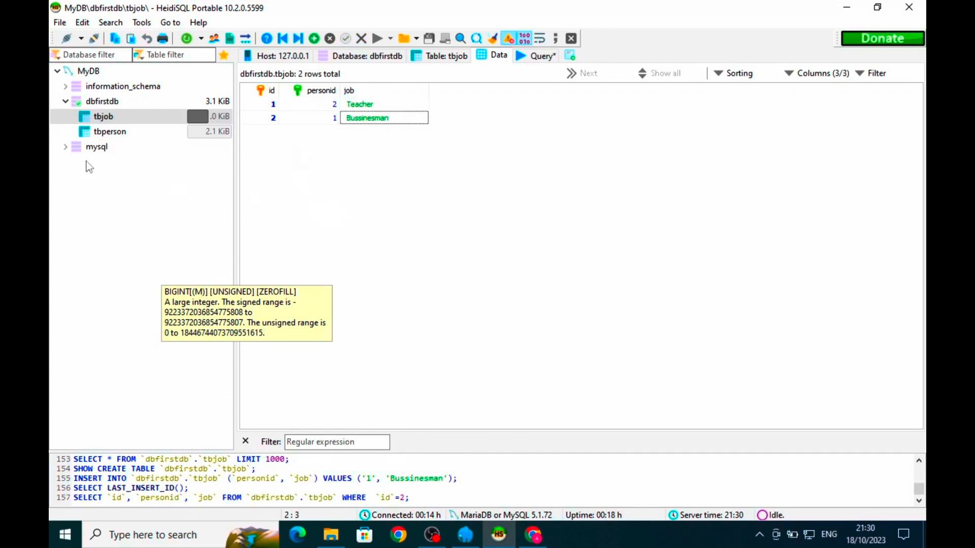
pyautogui.click(114, 133)
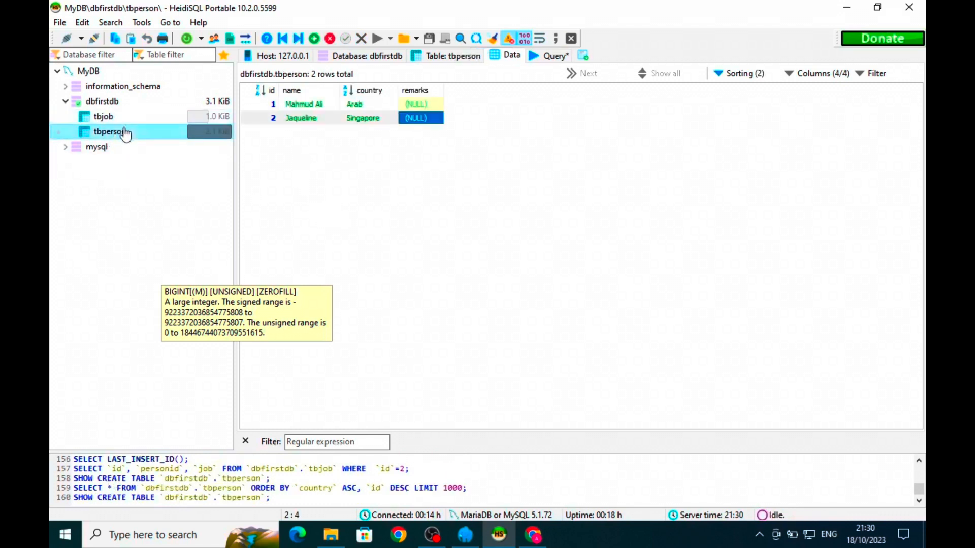
pyautogui.click(122, 118)
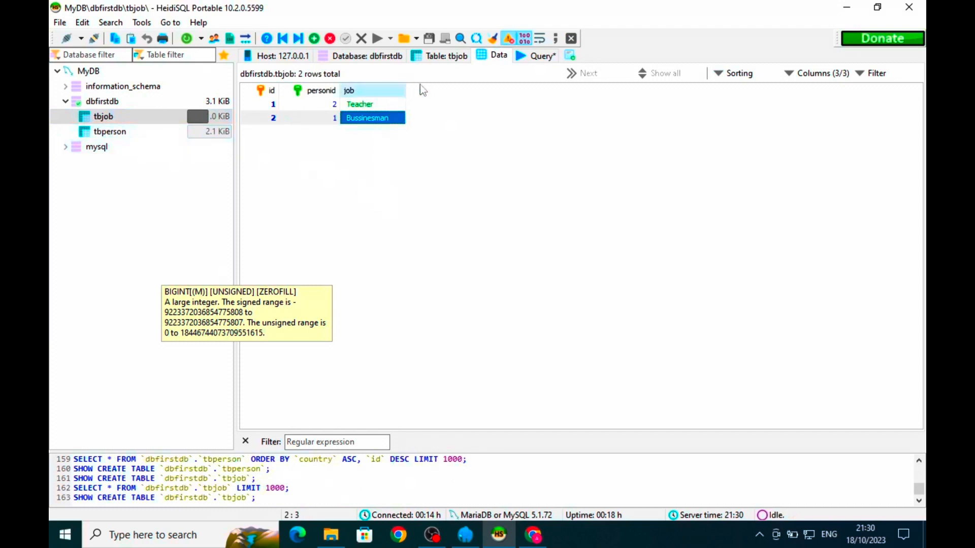
# - Replace the old query text with 'select a.id, a.name, b.job, a.country'
pyautogui.click(523, 56)
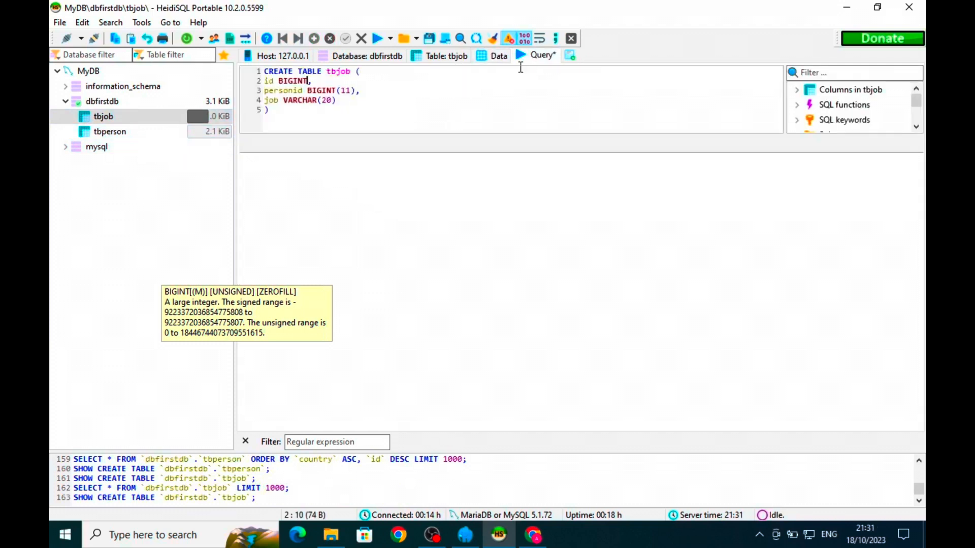
pyautogui.hotkey('ctrl', 'a')
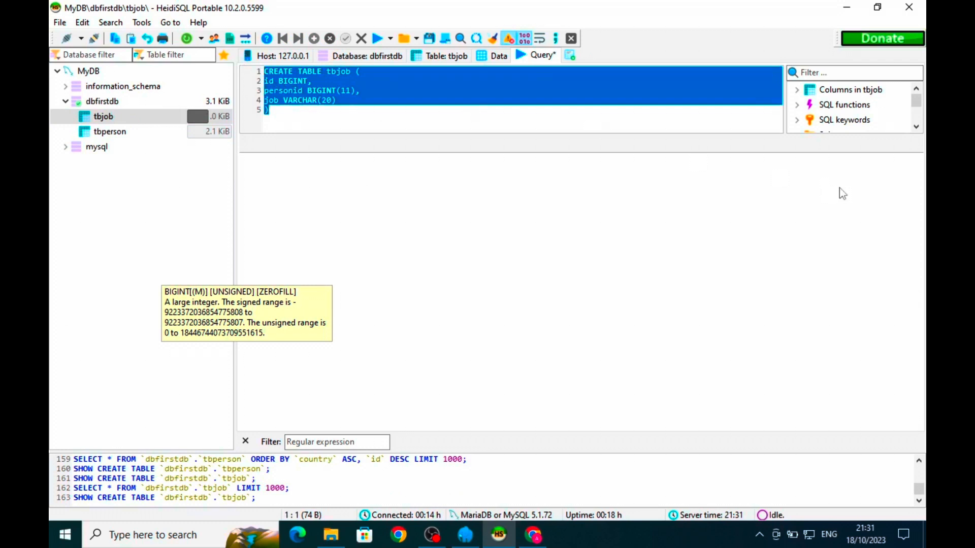
pyautogui.write('sele')
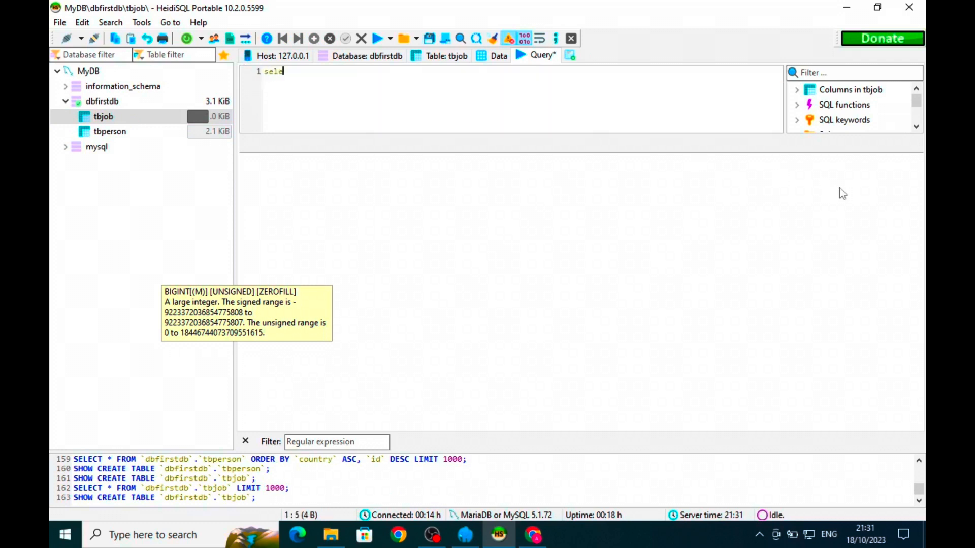
pyautogui.write('ct')
pyautogui.write('id,')
pyautogui.press('Home')
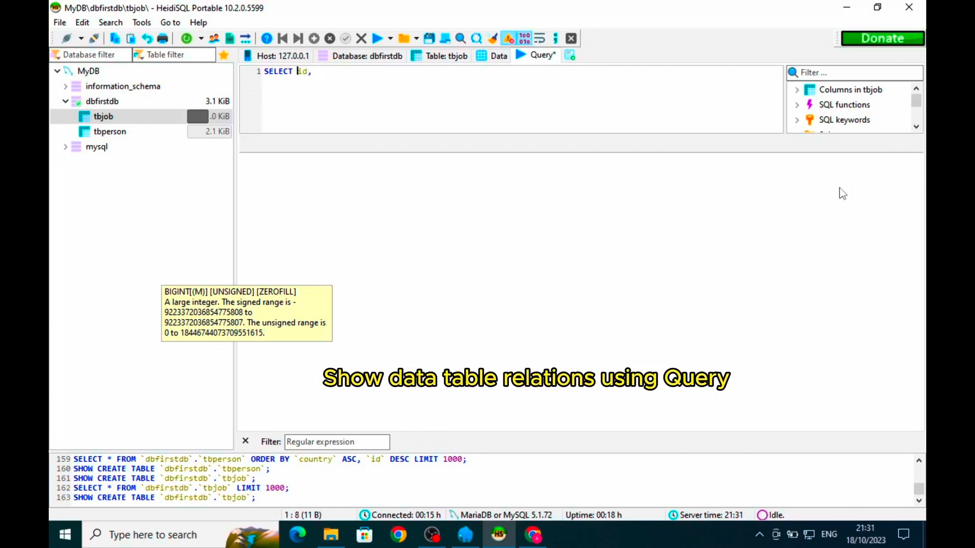
pyautogui.press('Right')
pyautogui.press('Right')
pyautogui.press('Right')
pyautogui.press('Right')
pyautogui.write('a.')
pyautogui.press('End')
pyautogui.write('b.name,')
pyautogui.hotkey('ctrl', 'Left')
pyautogui.hotkey('ctrl', 'Left')
pyautogui.press('Left')
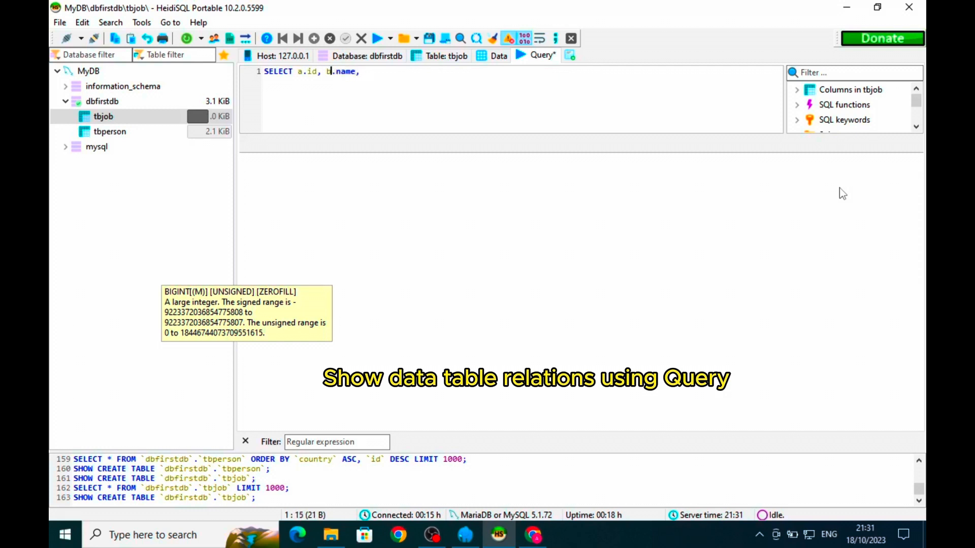
pyautogui.hotkey('shift', 'Left')
pyautogui.write('a')
pyautogui.press('End')
pyautogui.write('b.job, a.country')
# - Add 'from tbperson a left join tbjob b on a.id=b.person.id' to the query
pyautogui.write('from')
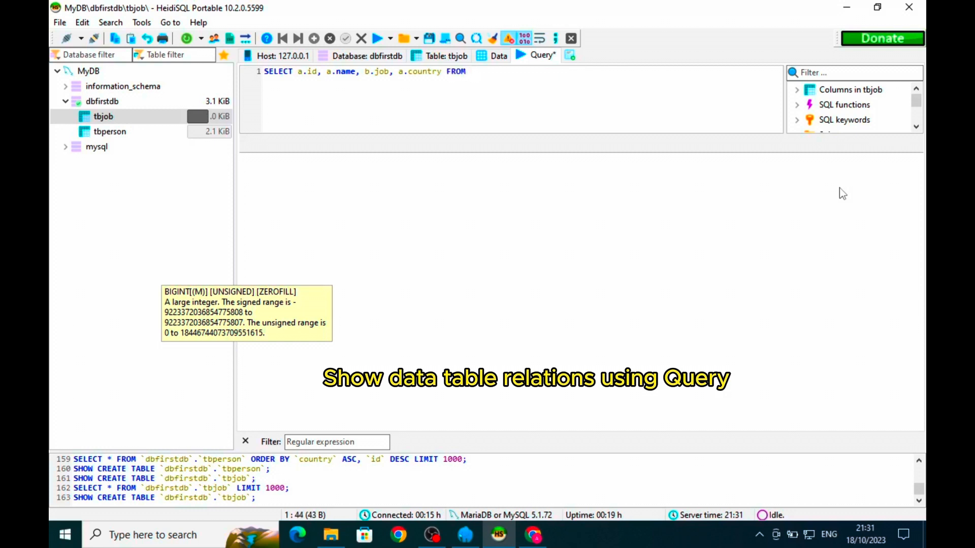
pyautogui.write(' tbperson a left joi')
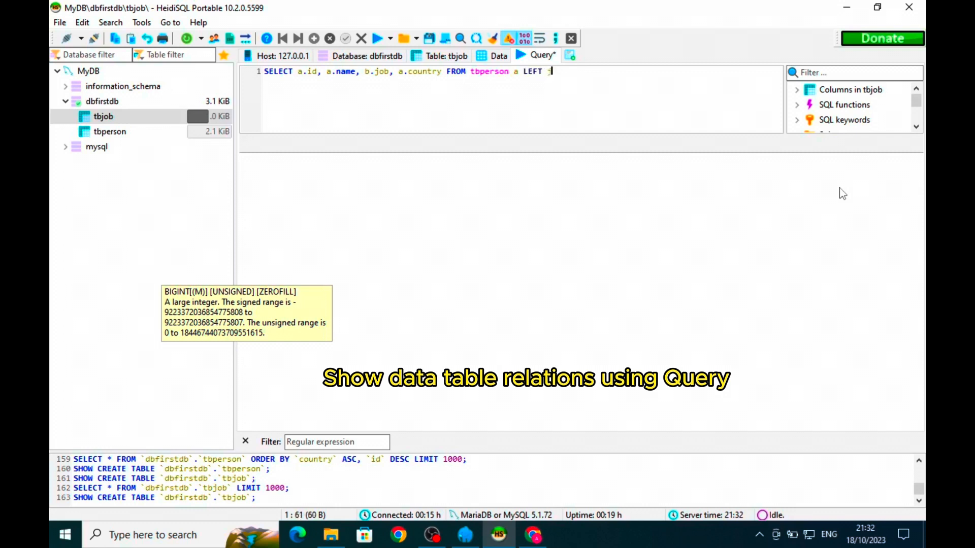
pyautogui.write('n tbjob b on a.id=')
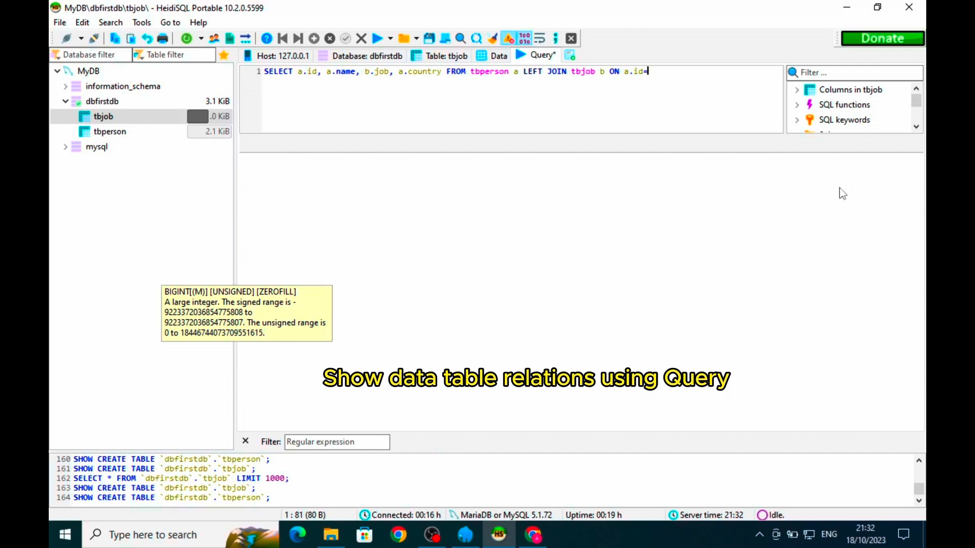
pyautogui.write('b.person.id')
# - Run the join, dismiss the unknown-column error, fix it to a.id=b.personid, and rerun
pyautogui.click(377, 38)
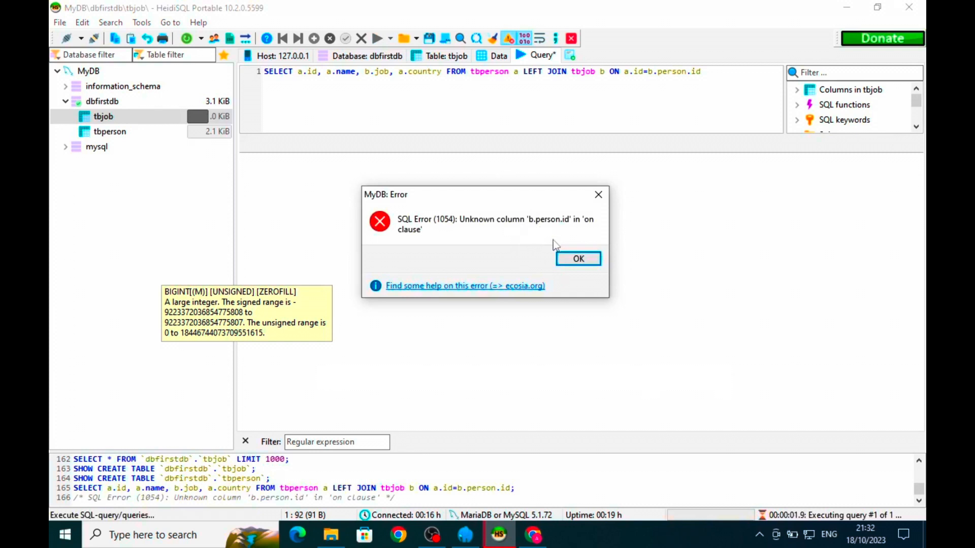
pyautogui.click(575, 259)
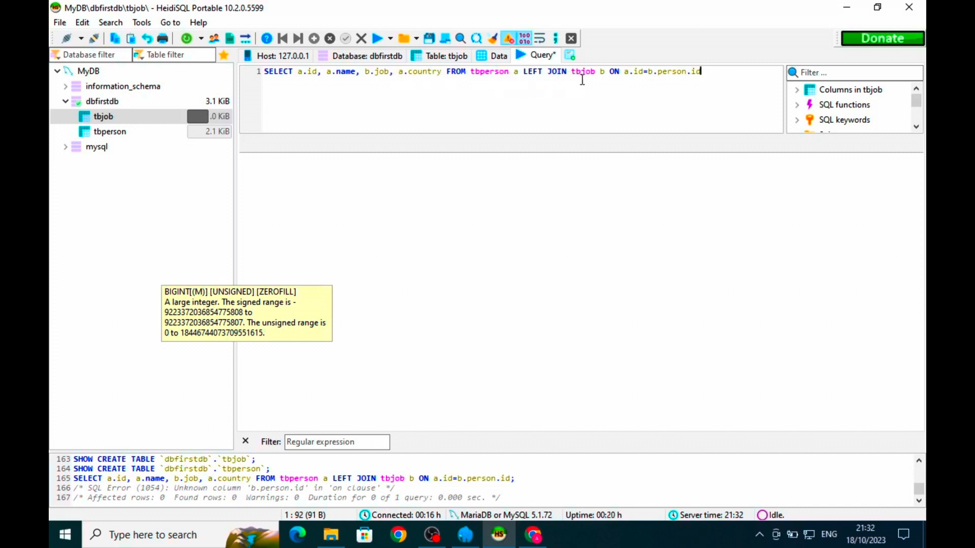
pyautogui.click(657, 74)
pyautogui.hotkey('ctrl', 'space')
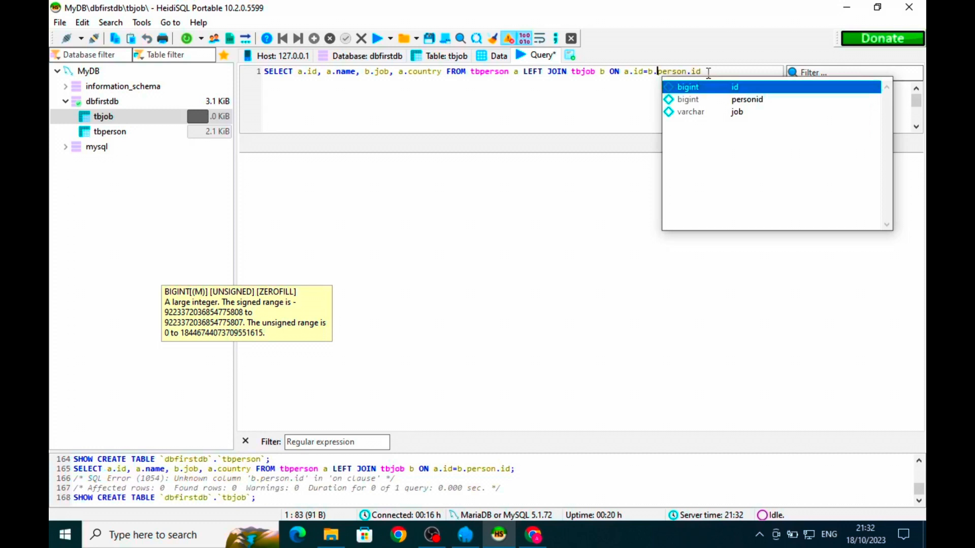
pyautogui.click(693, 72)
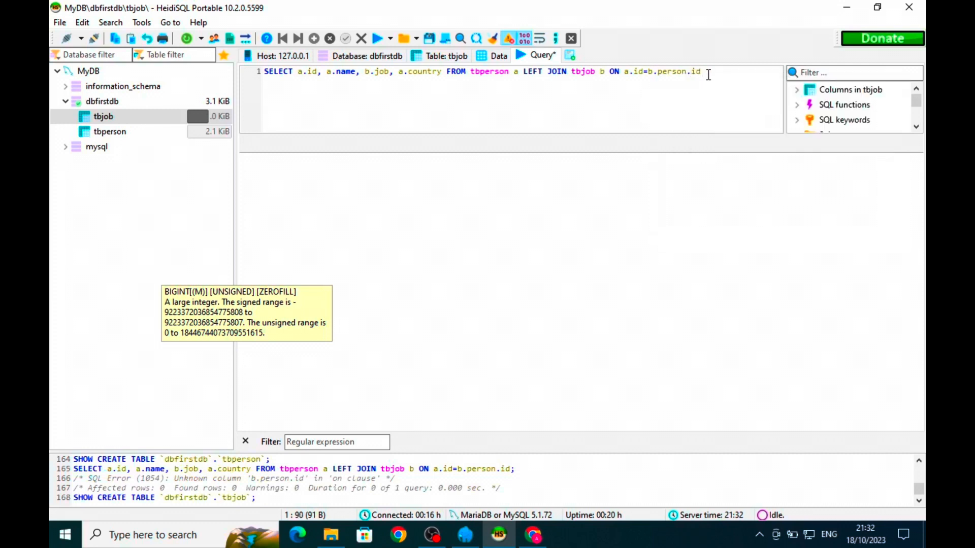
pyautogui.press('BackSpace')
pyautogui.click(377, 39)
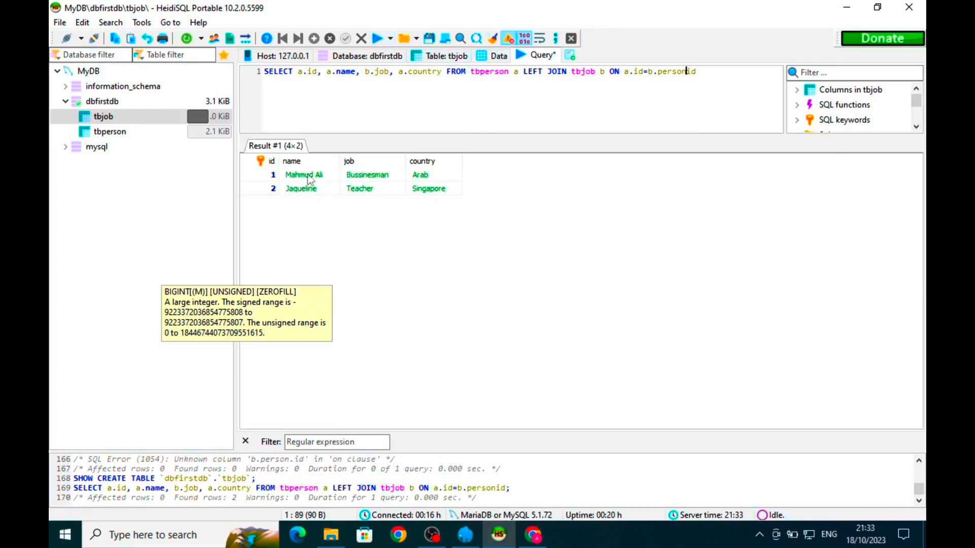